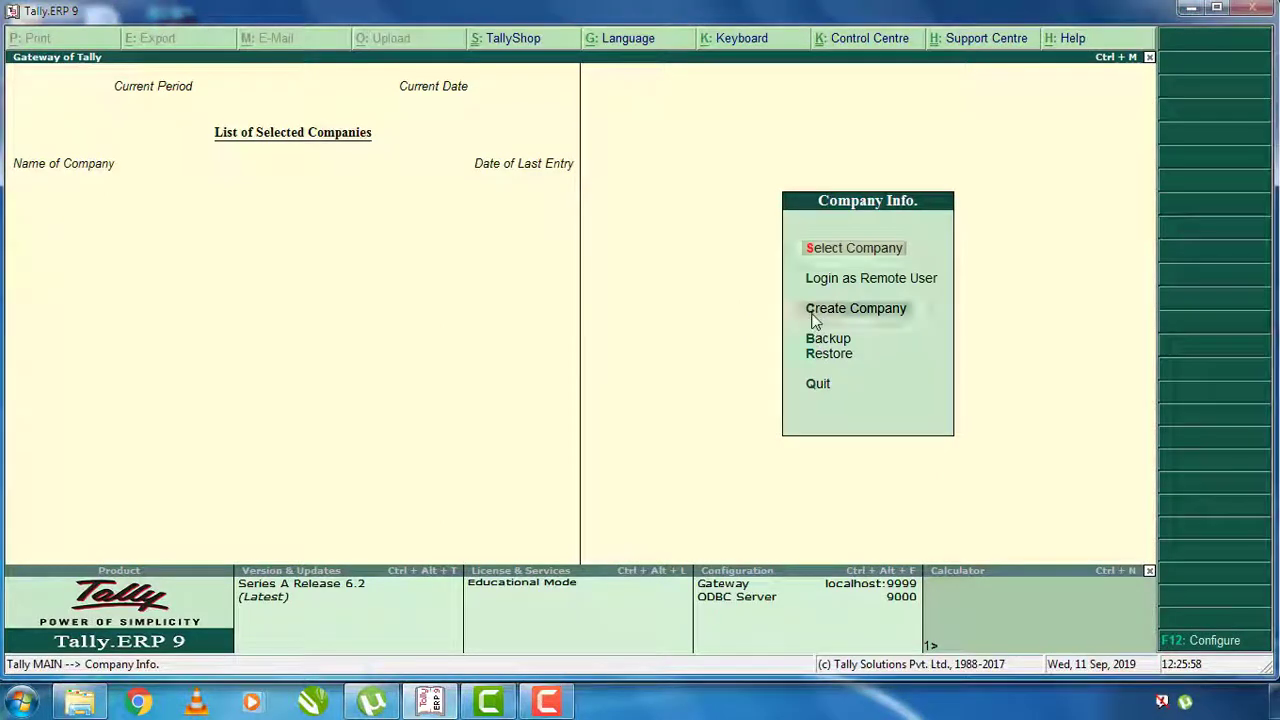
- Start creating a new company named 3 Star Company
{"action": "left_click", "coordinate": [813, 313]}
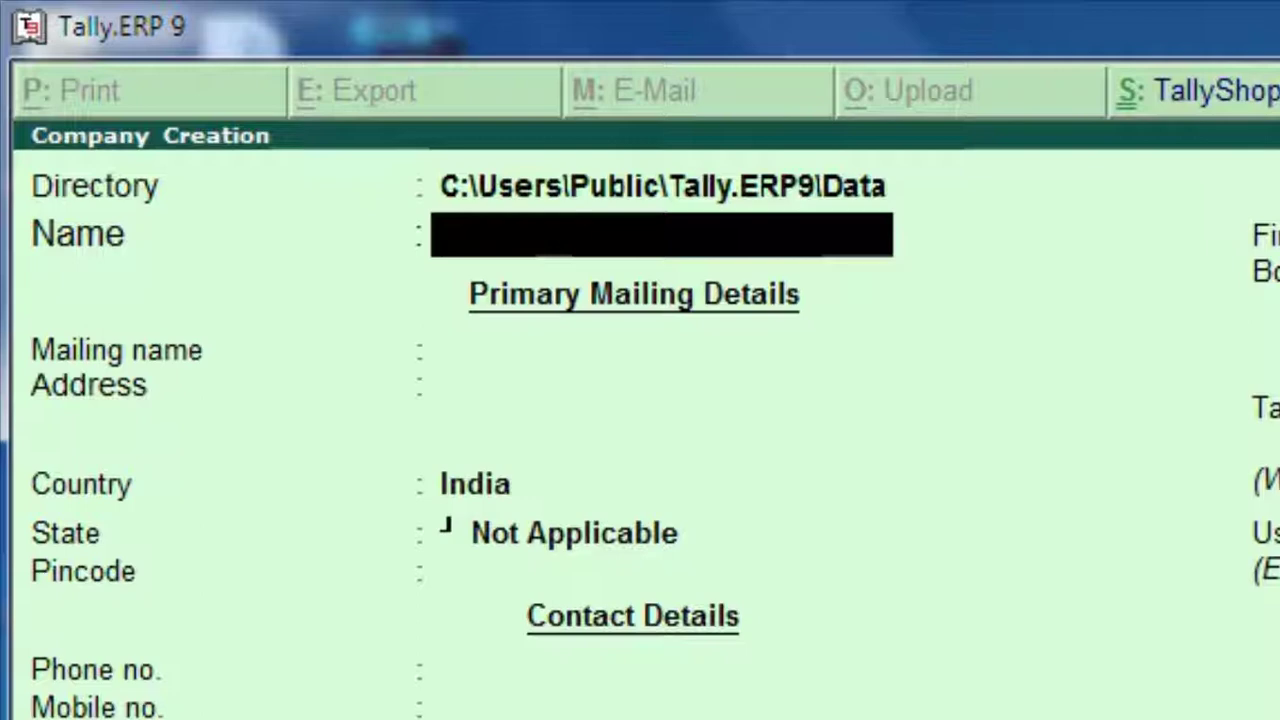
{"action": "type", "text": "3 Star Ci"}
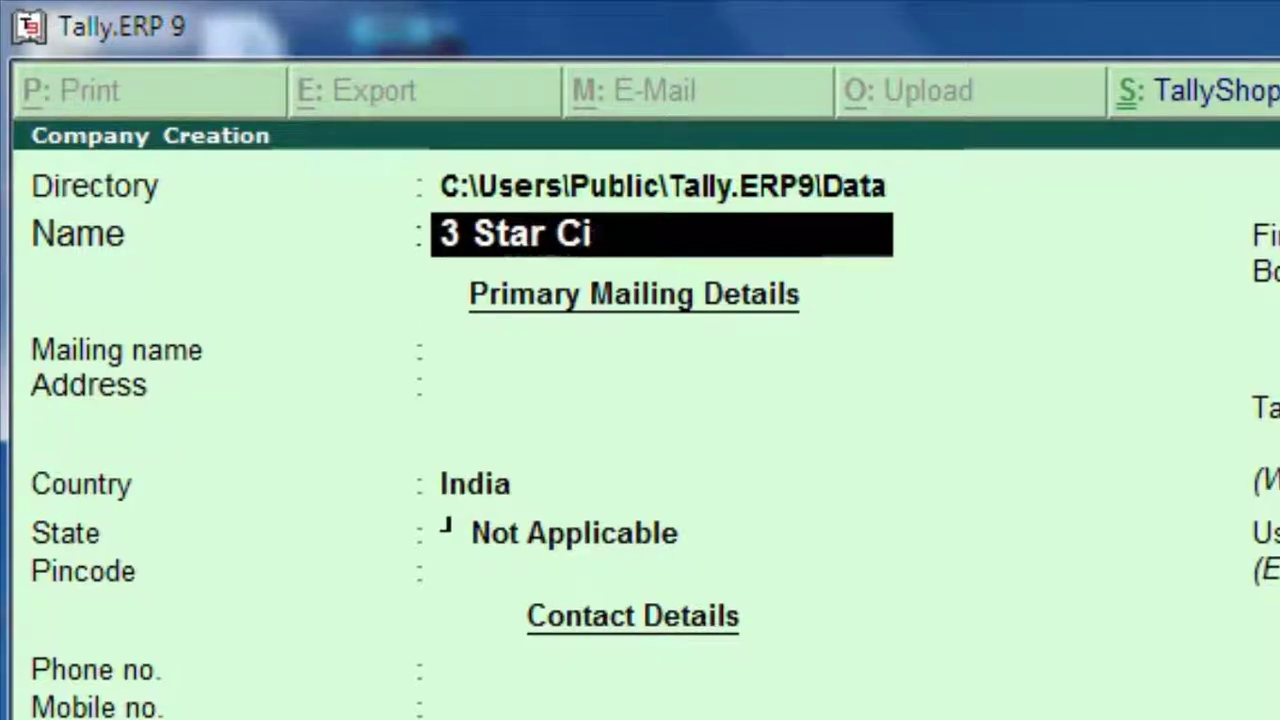
{"action": "key", "text": "BackSpace"}
{"action": "type", "text": "ompany"}
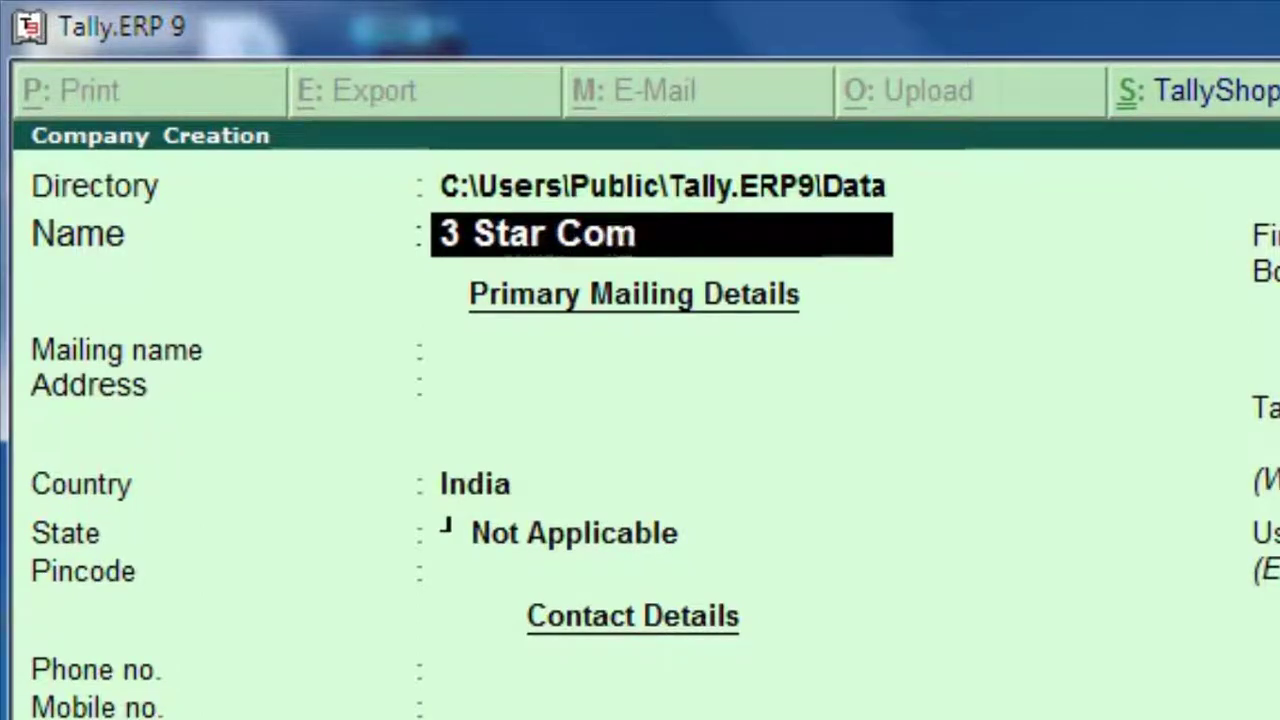
{"action": "key", "text": "Return"}
- Enter Bijapur as the company's address, keep India as country, set the state to Karnataka, and save the company
{"action": "type", "text": "Bijapur"}
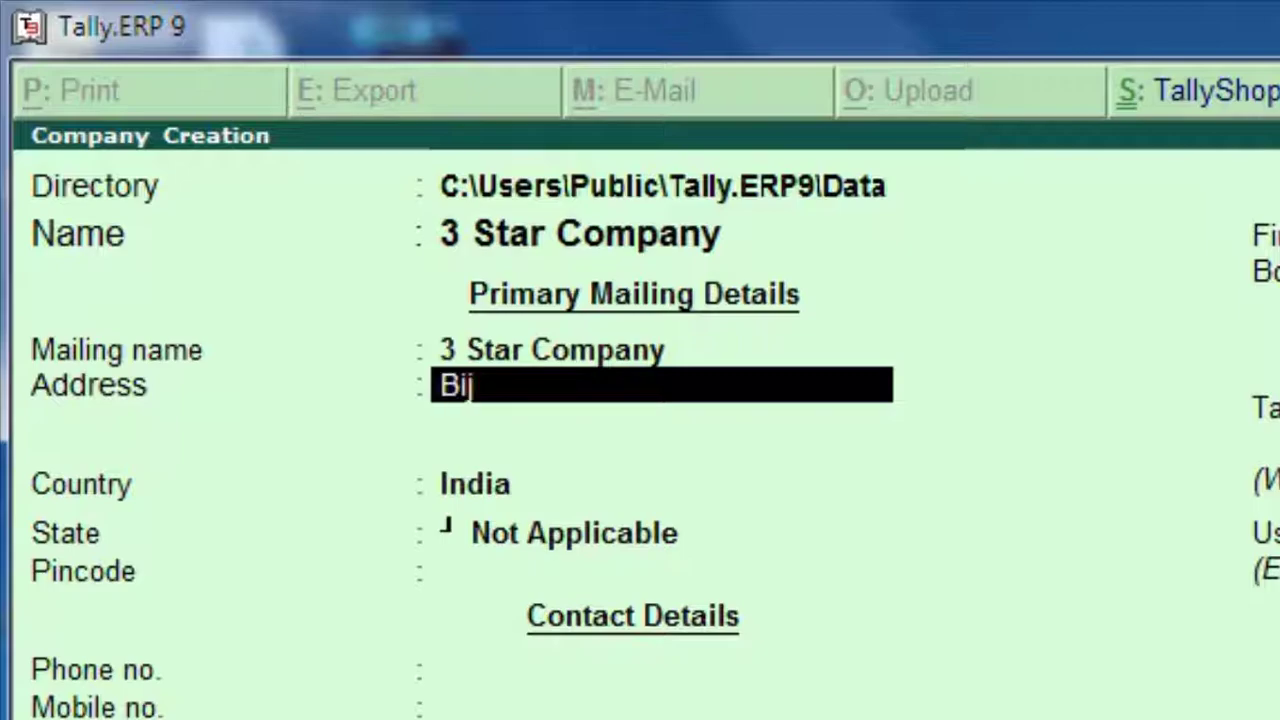
{"action": "key", "text": "Return"}
{"action": "key", "text": "Return"}
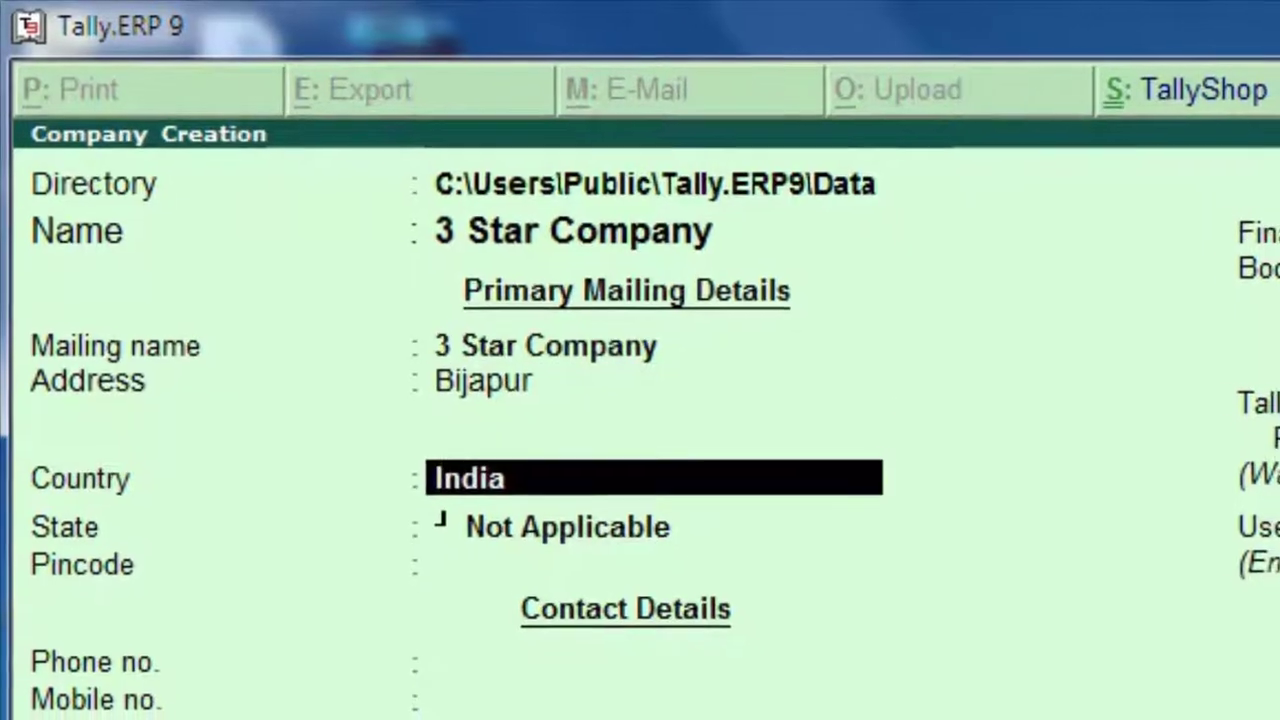
{"action": "key", "text": "Return"}
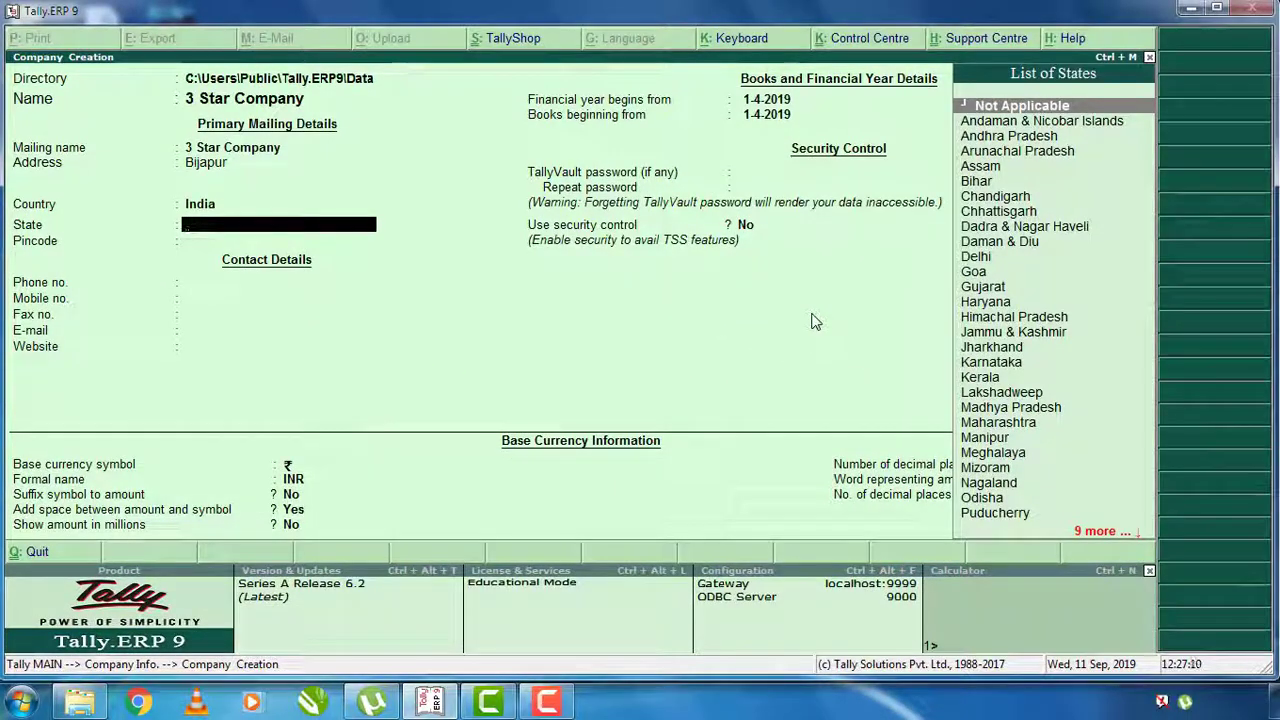
{"action": "type", "text": "ka"}
{"action": "key", "text": "Return"}
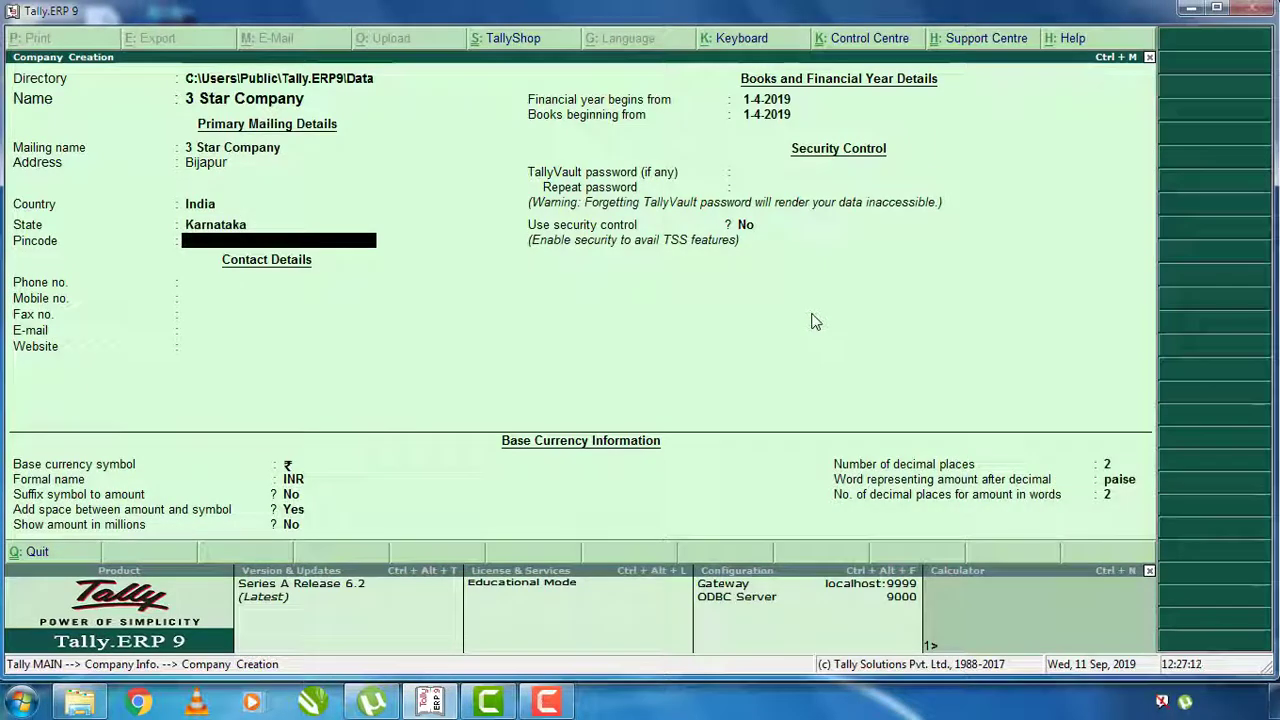
{"action": "key", "text": "ctrl+a"}
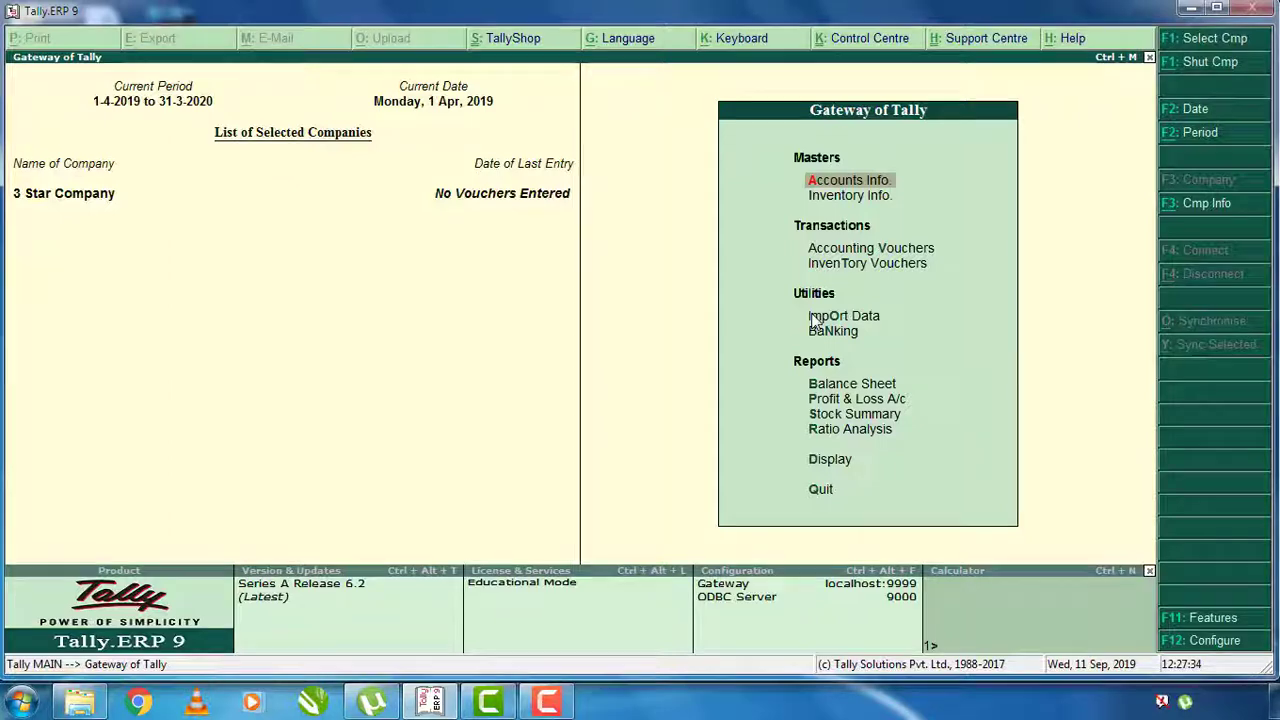
- Enable multi-currency in the accounting features of 3 Star Company
{"action": "key", "text": "F11"}
{"action": "key", "text": "F1"}
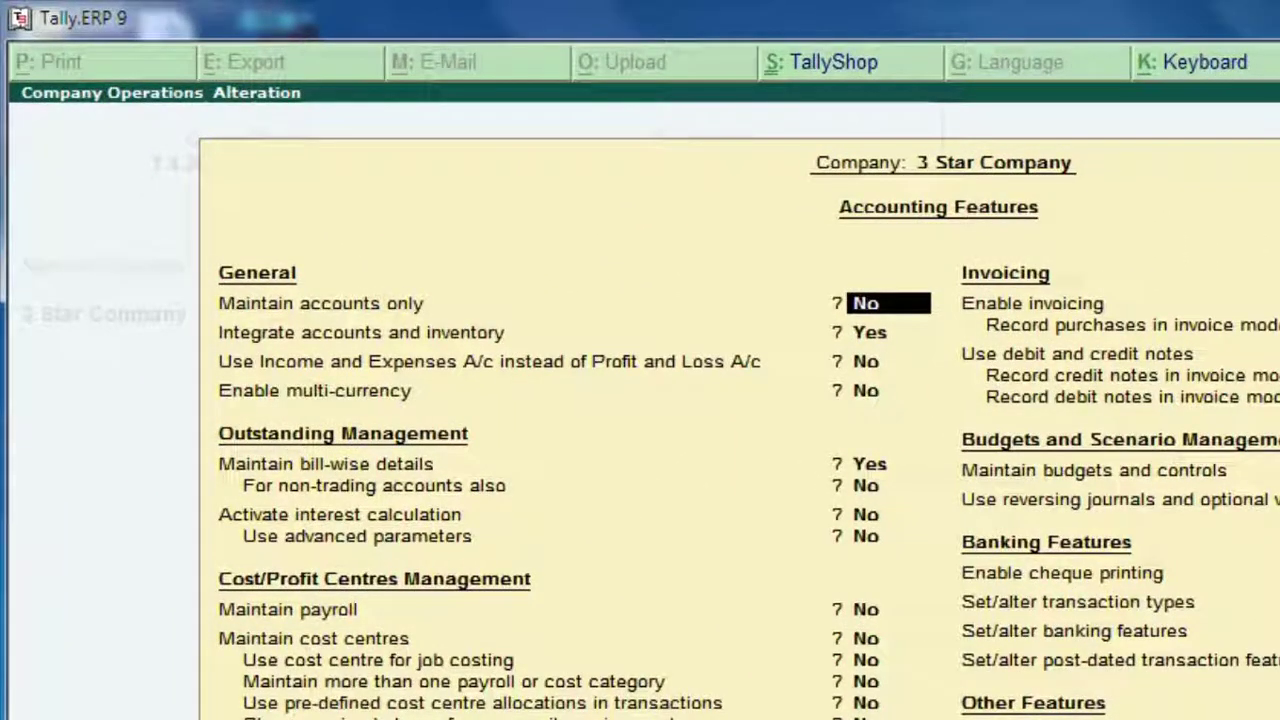
{"action": "key", "text": "Return"}
{"action": "key", "text": "Return"}
{"action": "key", "text": "Return"}
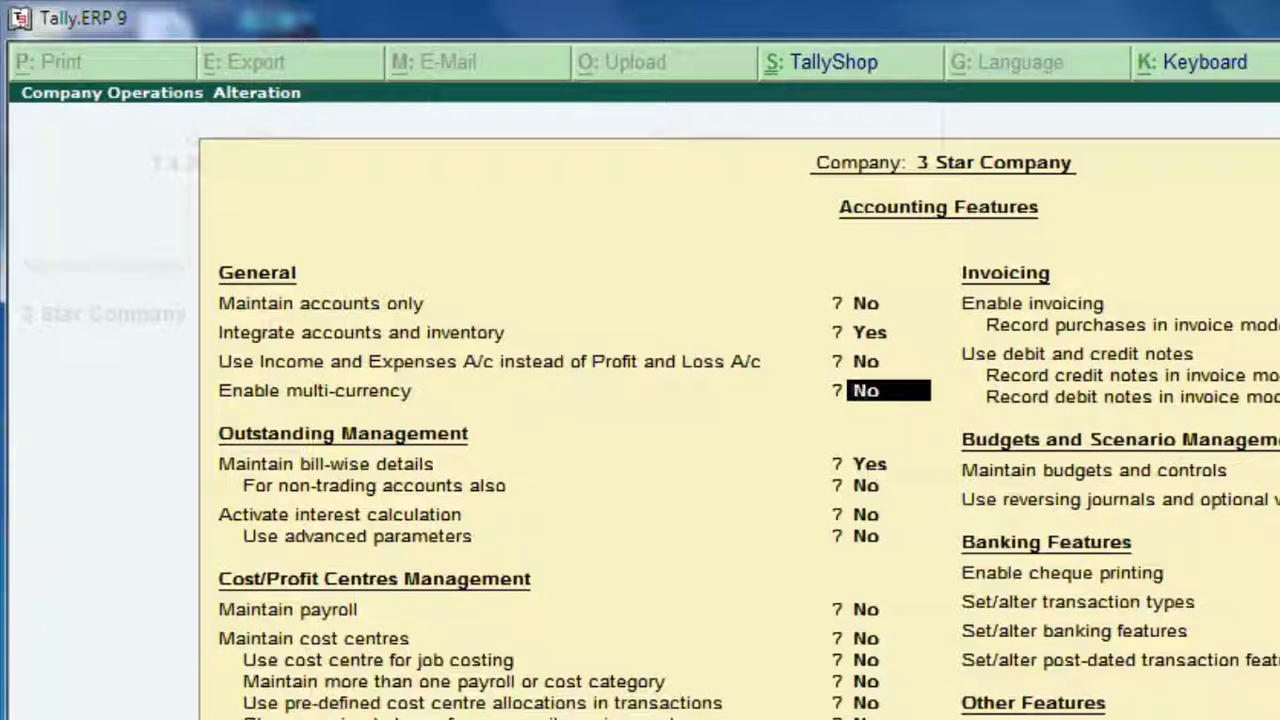
{"action": "type", "text": "y"}
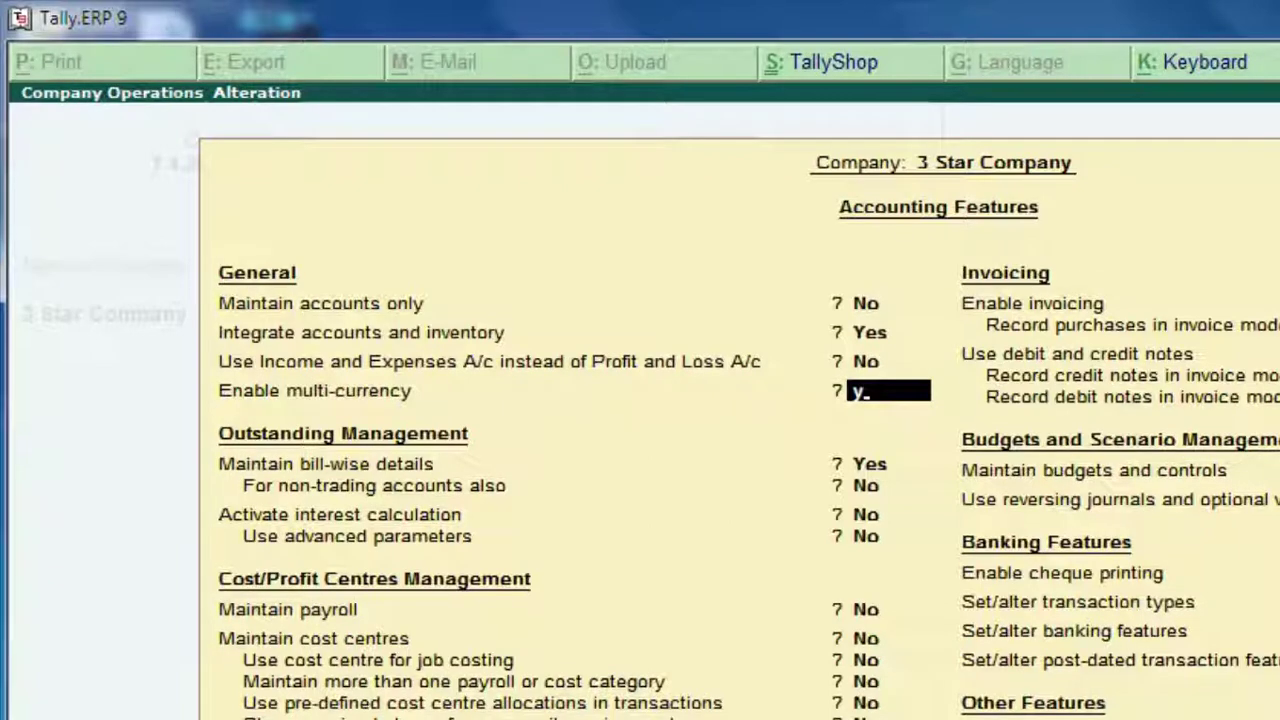
{"action": "key", "text": "Return"}
- Keep the remaining accounting features at their current settings and accept the feature changes
{"action": "key", "text": "Return"}
{"action": "key", "text": "Return"}
{"action": "key", "text": "Return"}
{"action": "key", "text": "Return"}
{"action": "key", "text": "Return"}
{"action": "key", "text": "Return"}
{"action": "key", "text": "Return"}
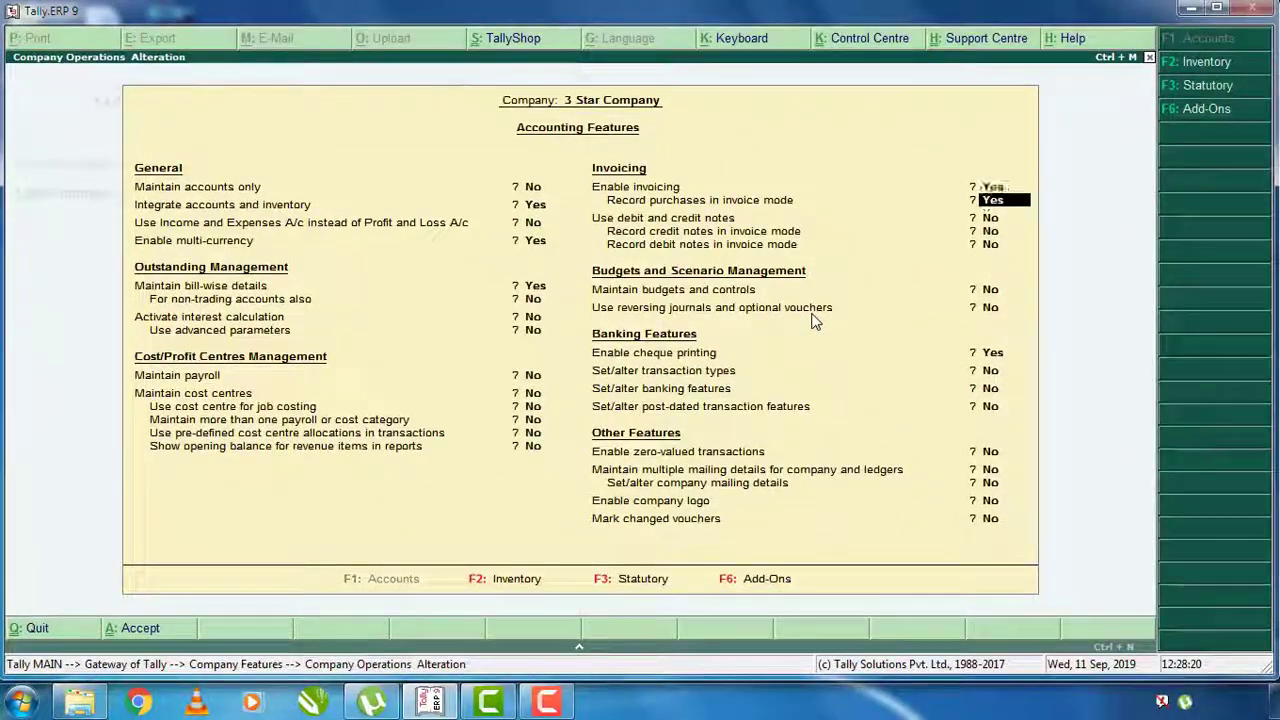
{"action": "key", "text": "Return"}
{"action": "key", "text": "Return"}
{"action": "key", "text": "Return"}
{"action": "key", "text": "Return"}
{"action": "key", "text": "Return"}
{"action": "key", "text": "Return"}
{"action": "key", "text": "Return"}
{"action": "key", "text": "Return"}
{"action": "key", "text": "Return"}
{"action": "key", "text": "Return"}
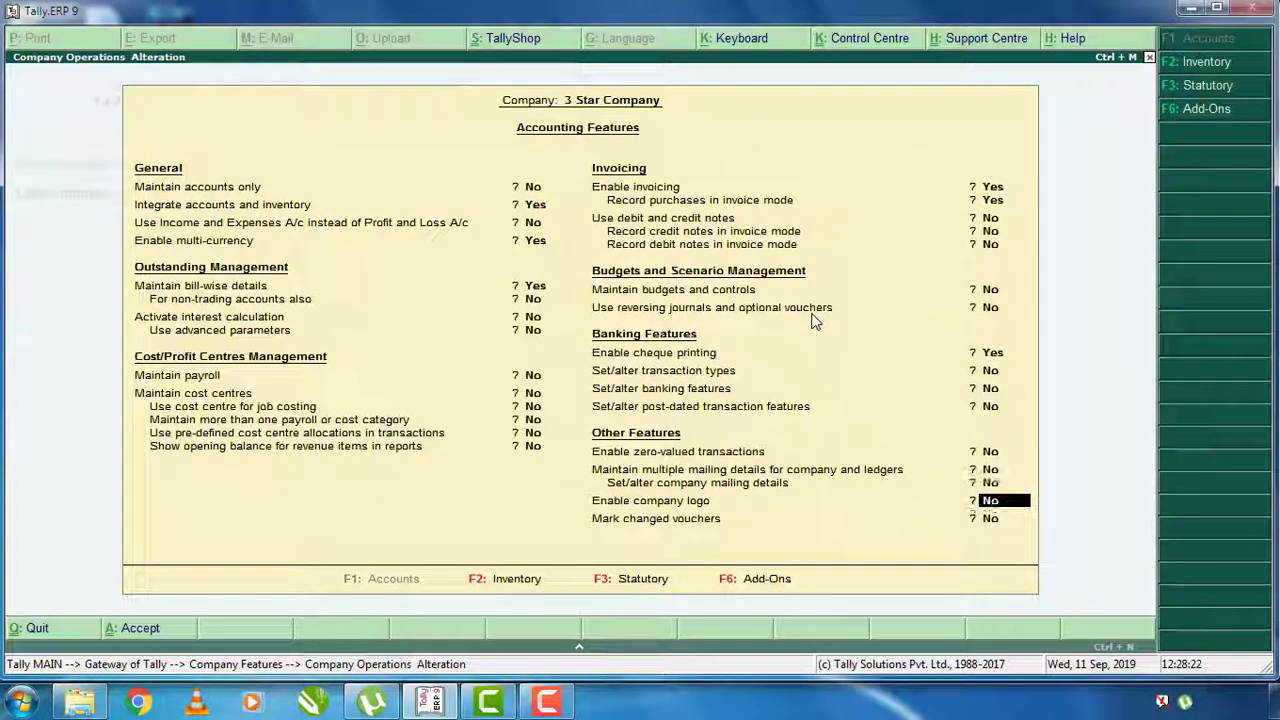
{"action": "key", "text": "Return"}
{"action": "key", "text": "Return"}
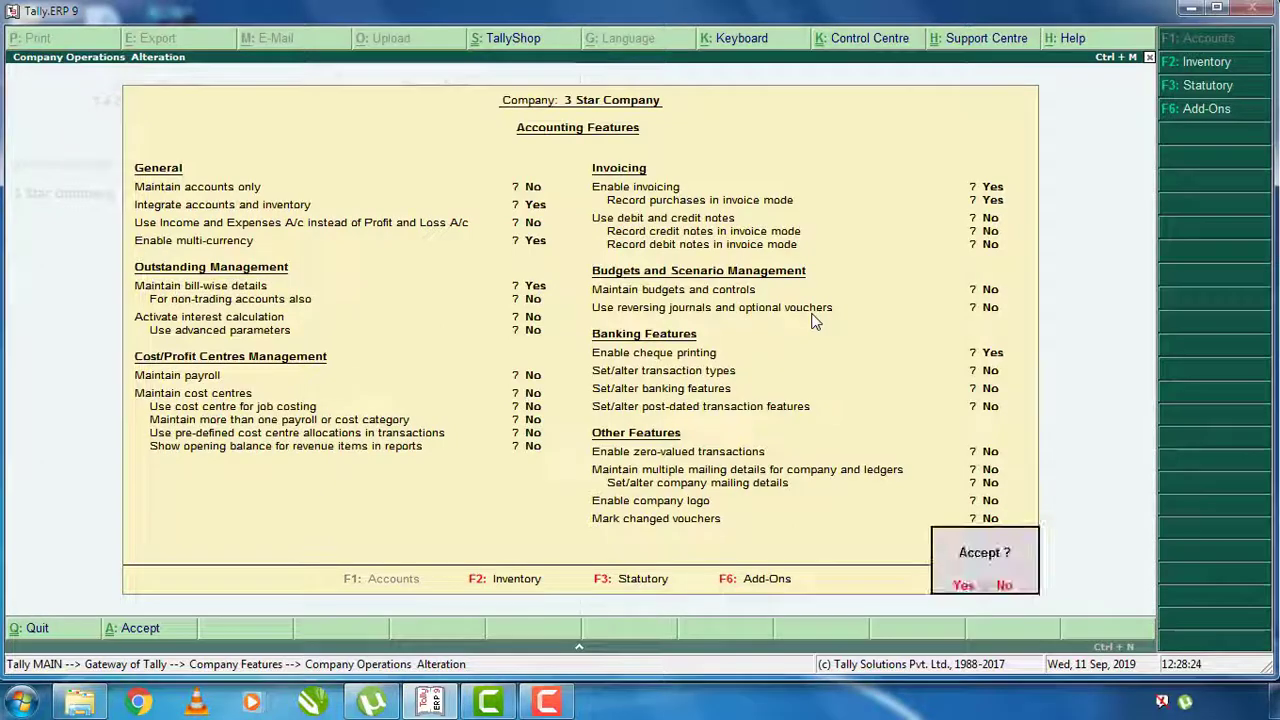
{"action": "key", "text": "Return"}
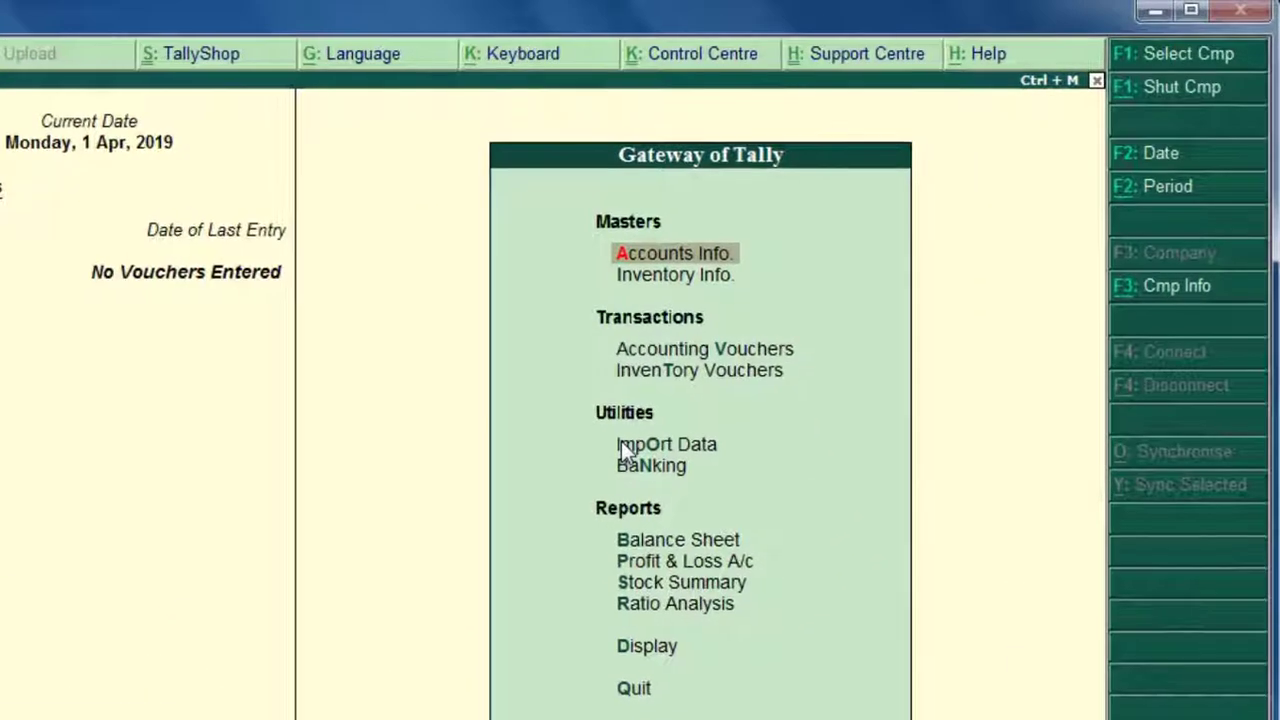
- Start a new currency in the accounts masters with the symbol $ and the formal name Dollar
{"action": "key", "text": "Return"}
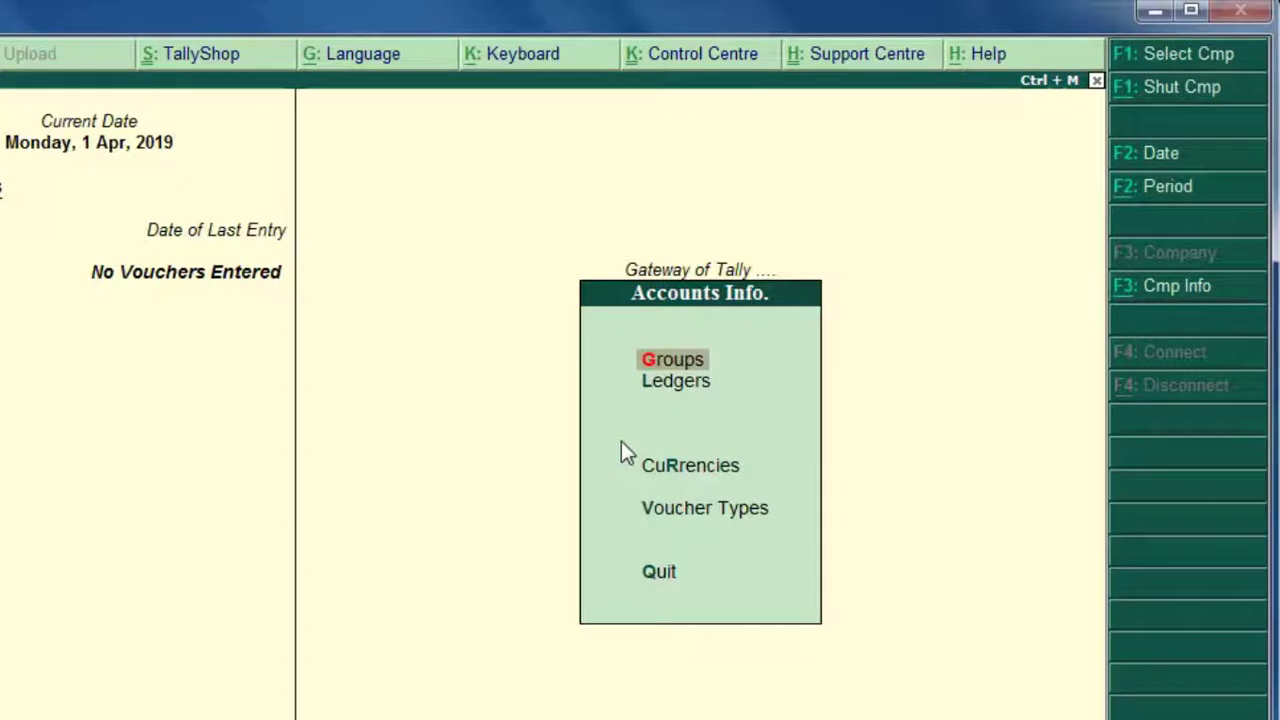
{"action": "key", "text": "Down"}
{"action": "key", "text": "Down"}
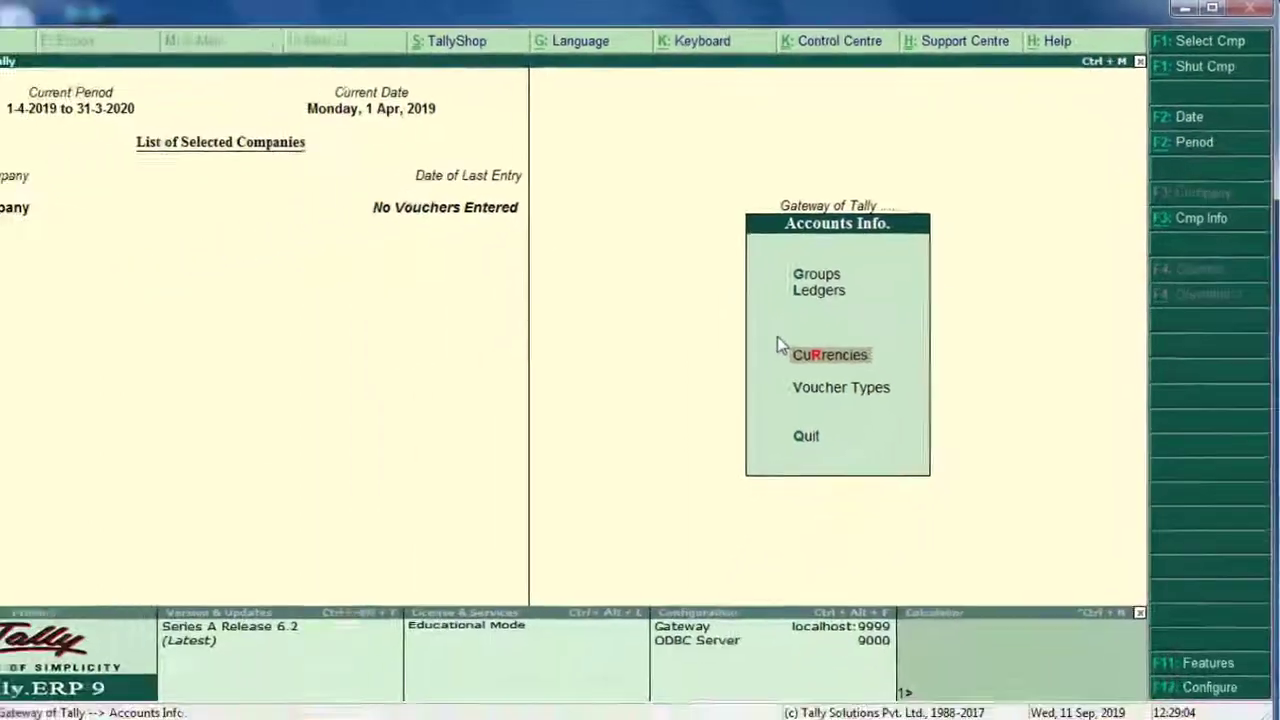
{"action": "key", "text": "Return"}
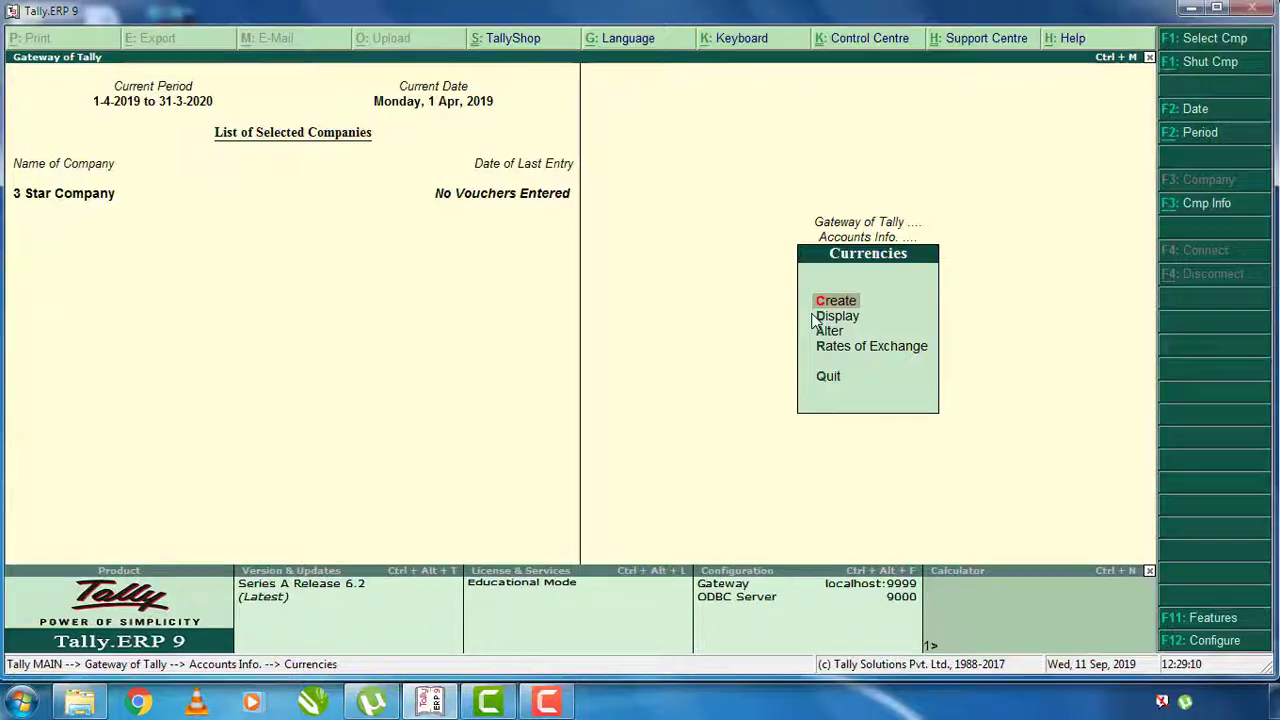
{"action": "key", "text": "Return"}
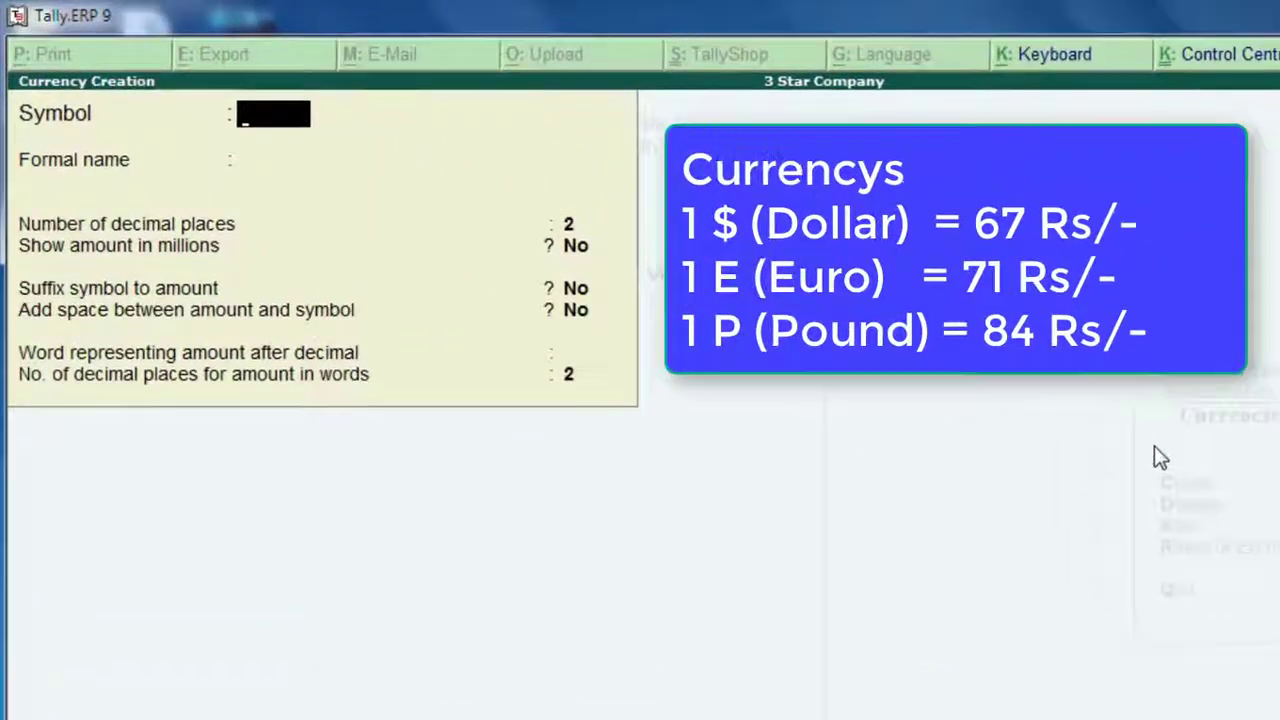
{"action": "type", "text": "$"}
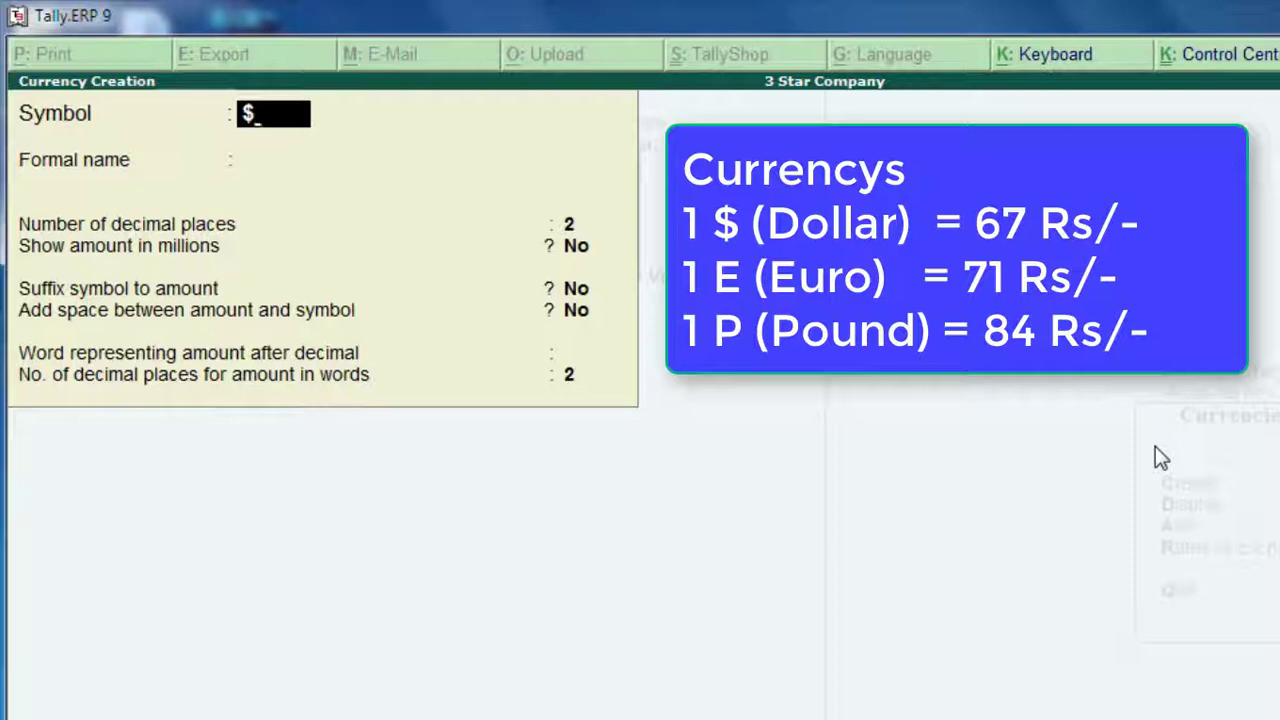
{"action": "key", "text": "Return"}
{"action": "type", "text": "Doll"}
{"action": "key", "text": "BackSpace"}
{"action": "key", "text": "BackSpace"}
{"action": "key", "text": "BackSpace"}
{"action": "key", "text": "BackSpace"}
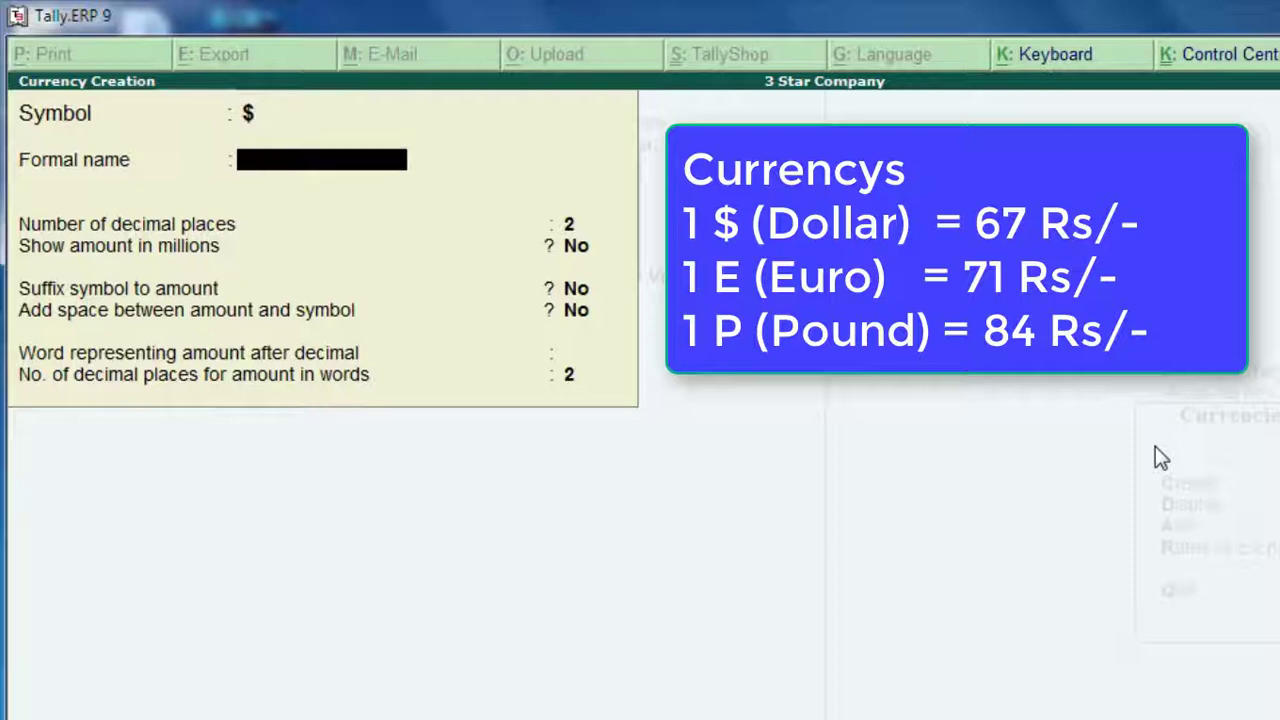
{"action": "type", "text": "Dollar"}
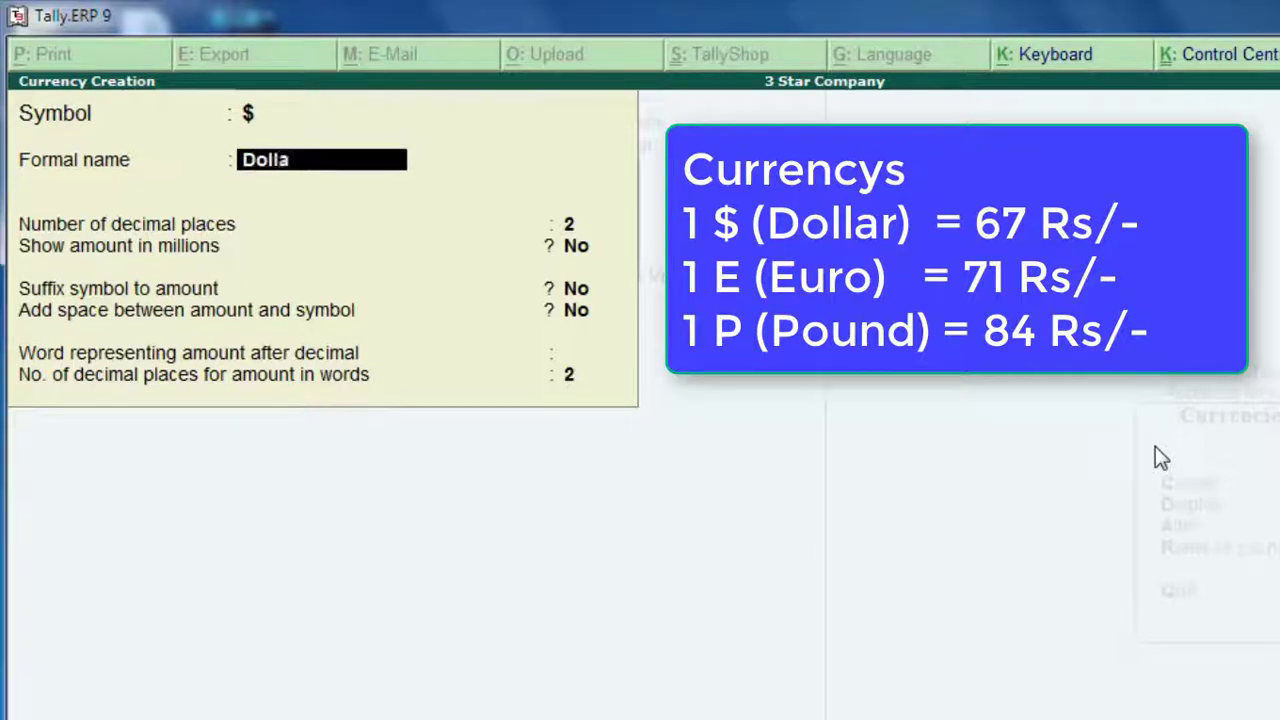
- Keep the default decimal and formatting settings for the Dollar and save the currency
{"action": "key", "text": "Return"}
{"action": "key", "text": "Return"}
{"action": "key", "text": "Return"}
{"action": "key", "text": "Return"}
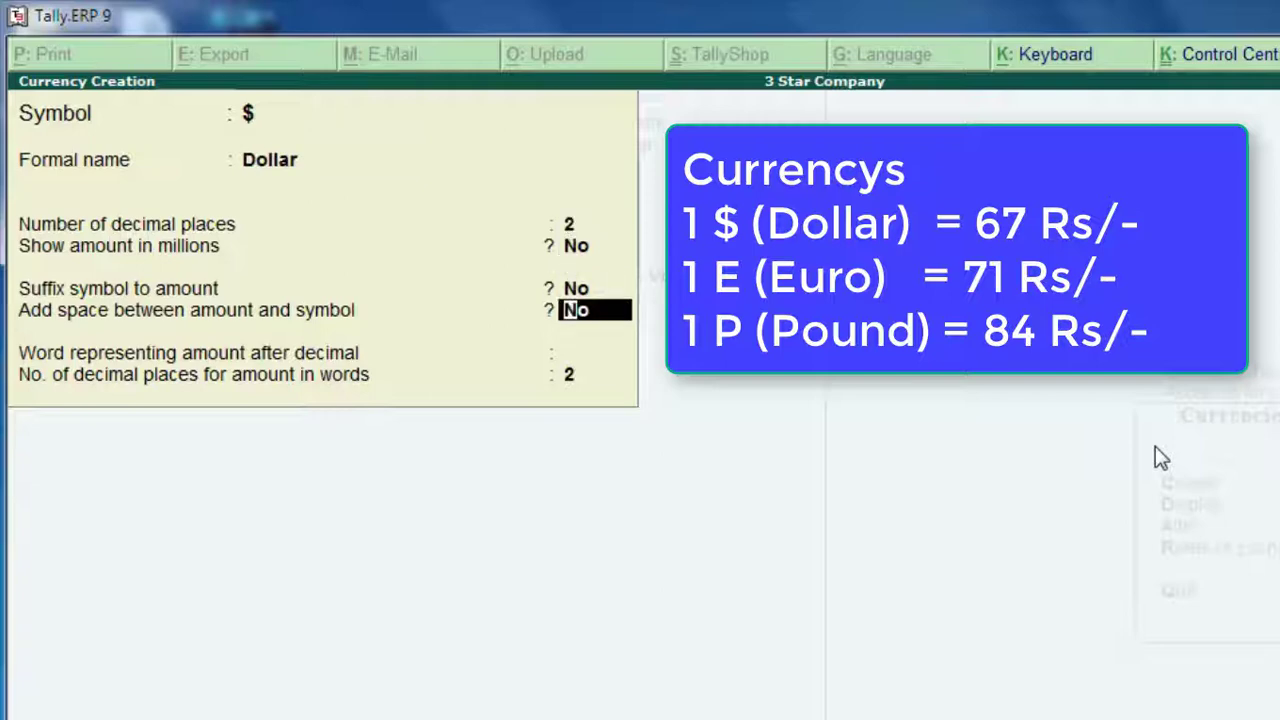
{"action": "key", "text": "Return"}
{"action": "key", "text": "Return"}
{"action": "key", "text": "Return"}
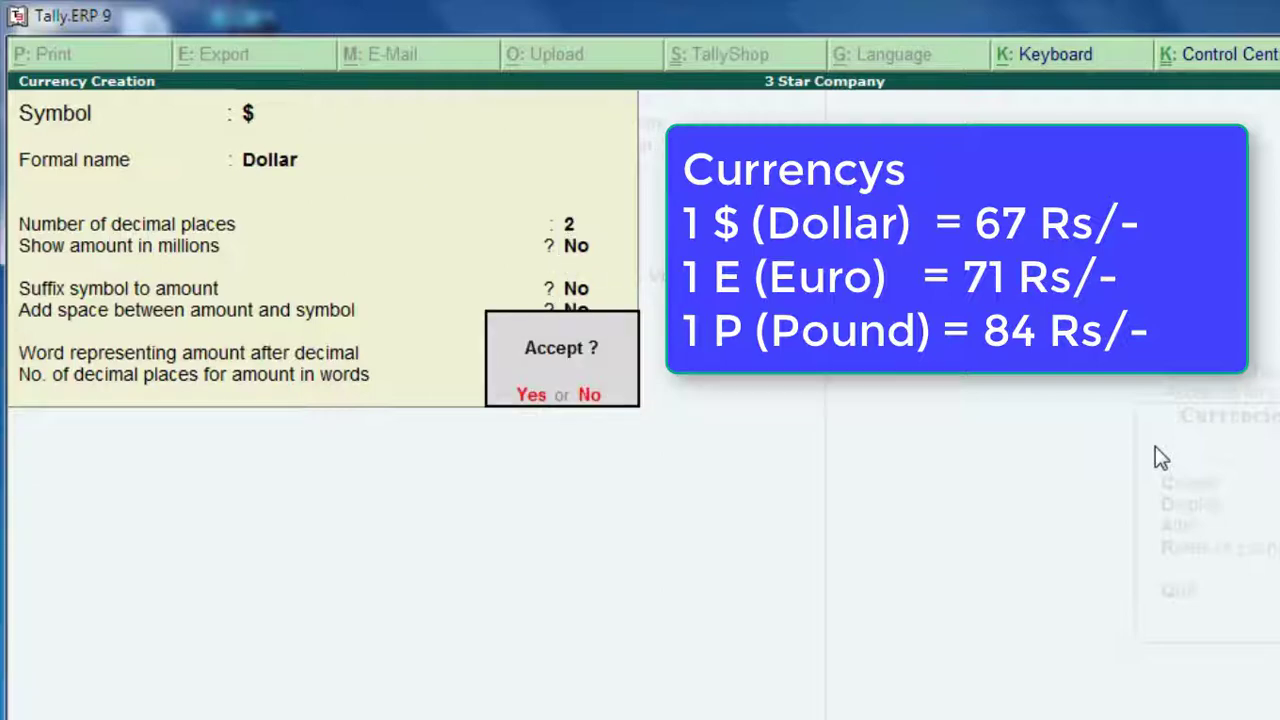
{"action": "key", "text": "Return"}
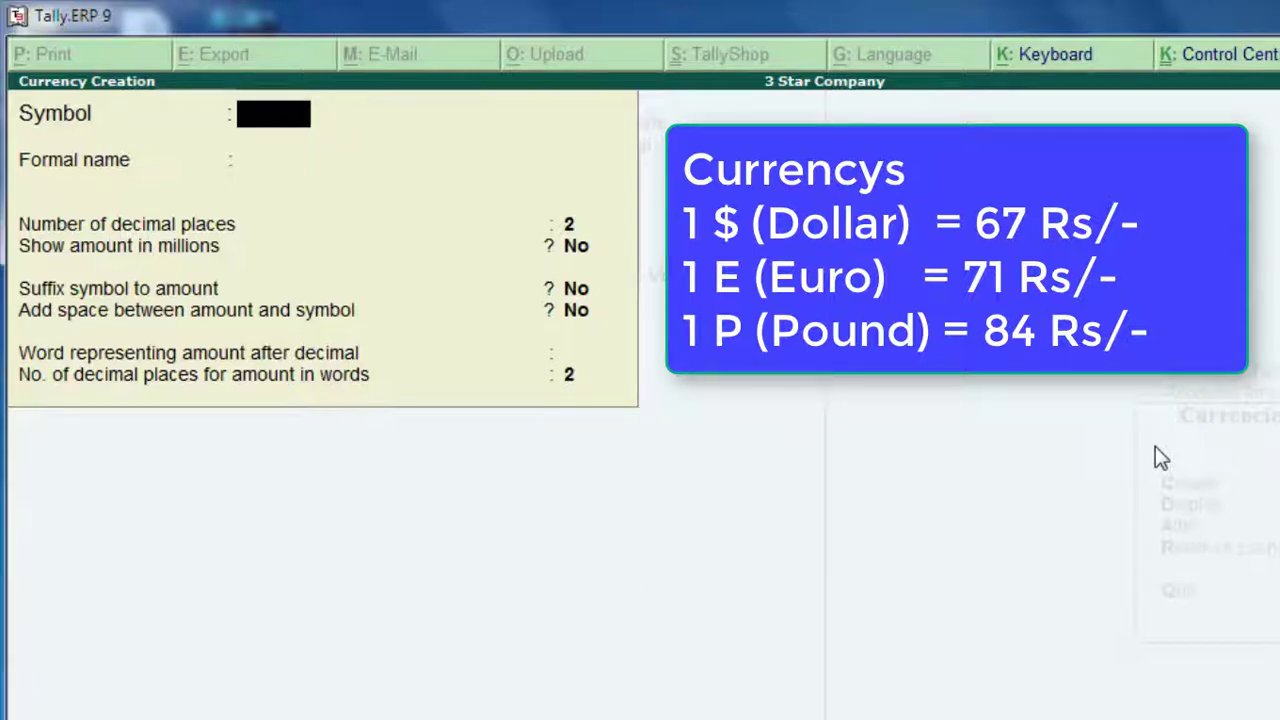
- Create a currency with symbol E and formal name Euro, keeping the other settings at their defaults
{"action": "type", "text": "E"}
{"action": "key", "text": "BackSpace"}
{"action": "type", "text": "E"}
{"action": "key", "text": "Return"}
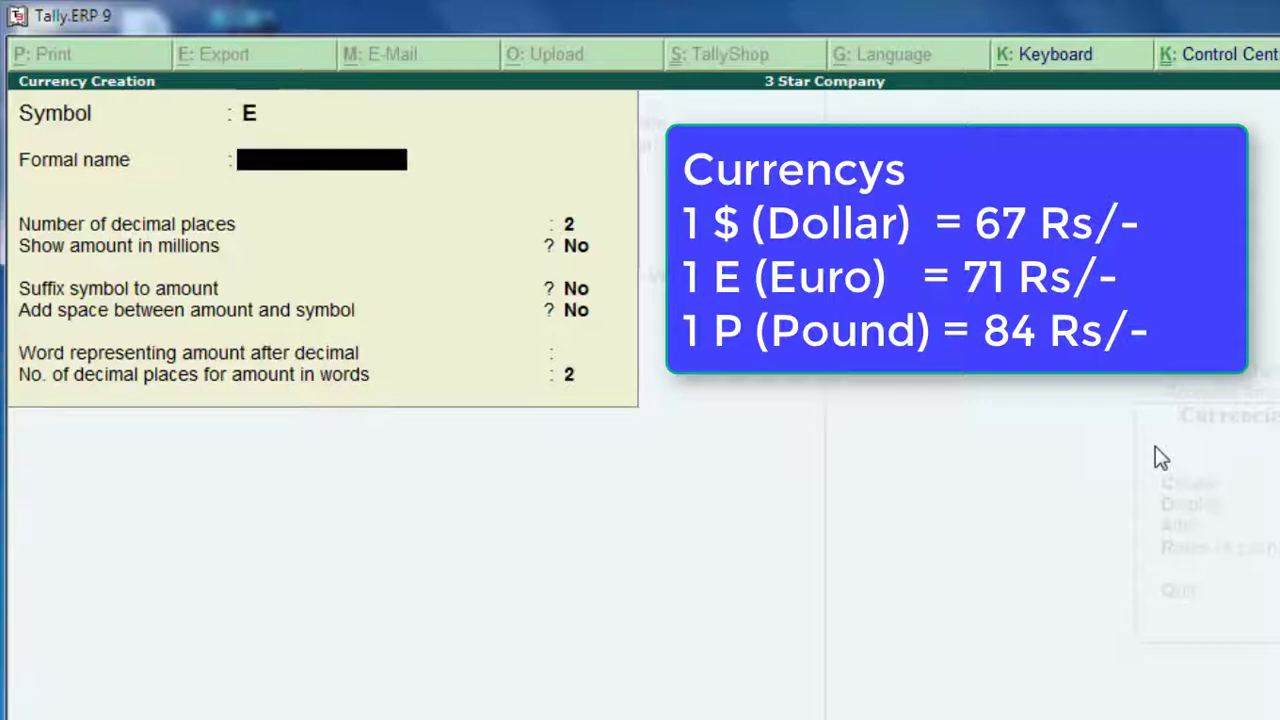
{"action": "type", "text": "Euro"}
{"action": "key", "text": "Return"}
{"action": "key", "text": "Return"}
{"action": "key", "text": "Return"}
{"action": "key", "text": "Return"}
{"action": "key", "text": "Return"}
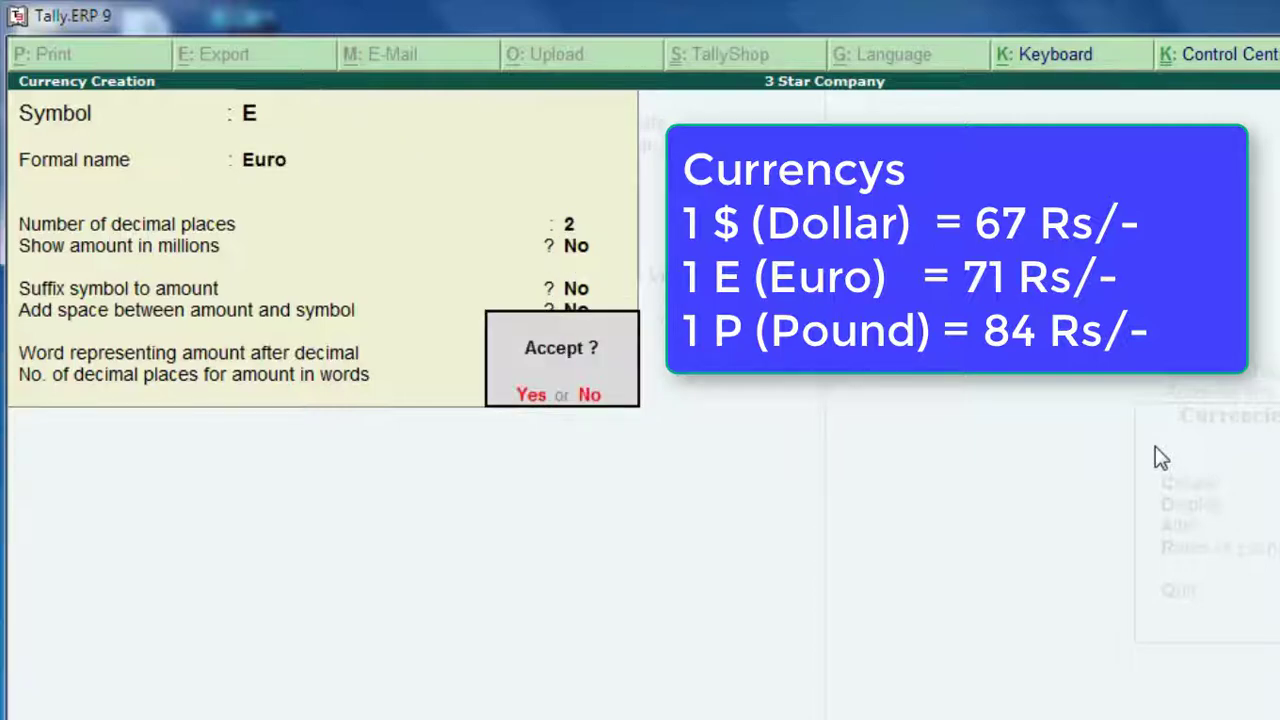
{"action": "key", "text": "y"}
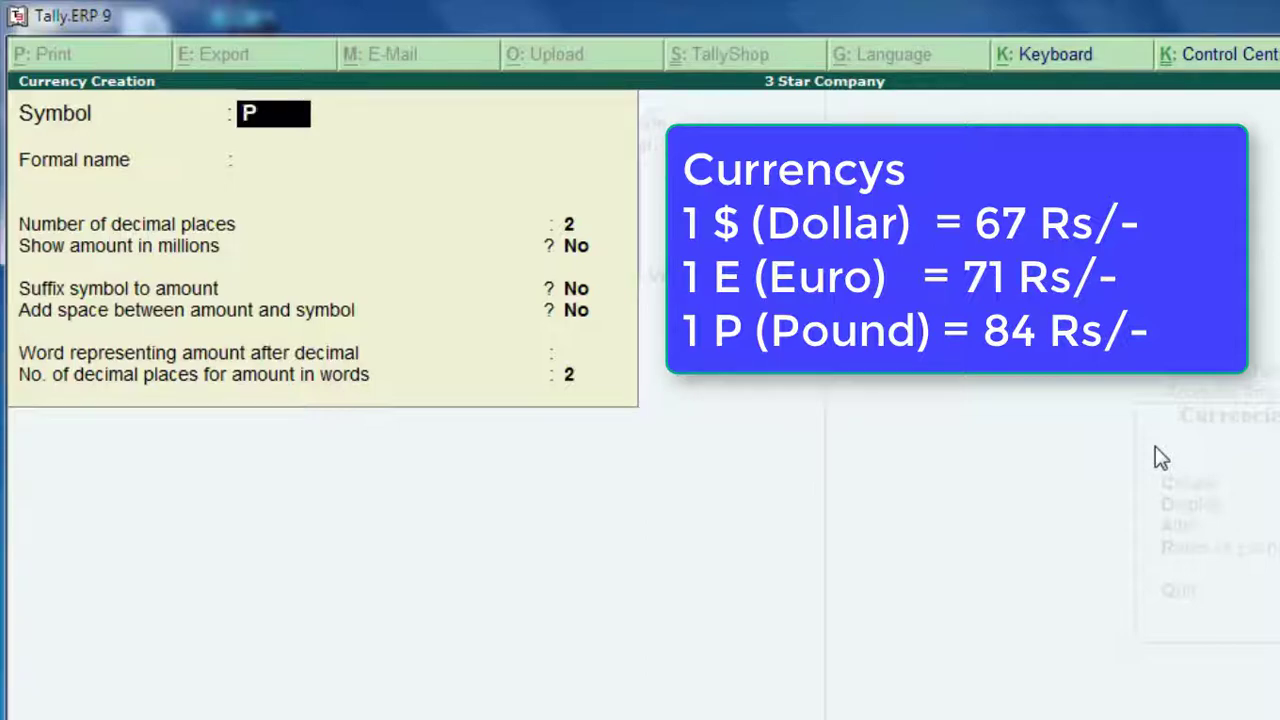
- Create a currency with symbol P and formal name Pound using the default settings, and leave currency creation
{"action": "key", "text": "Return"}
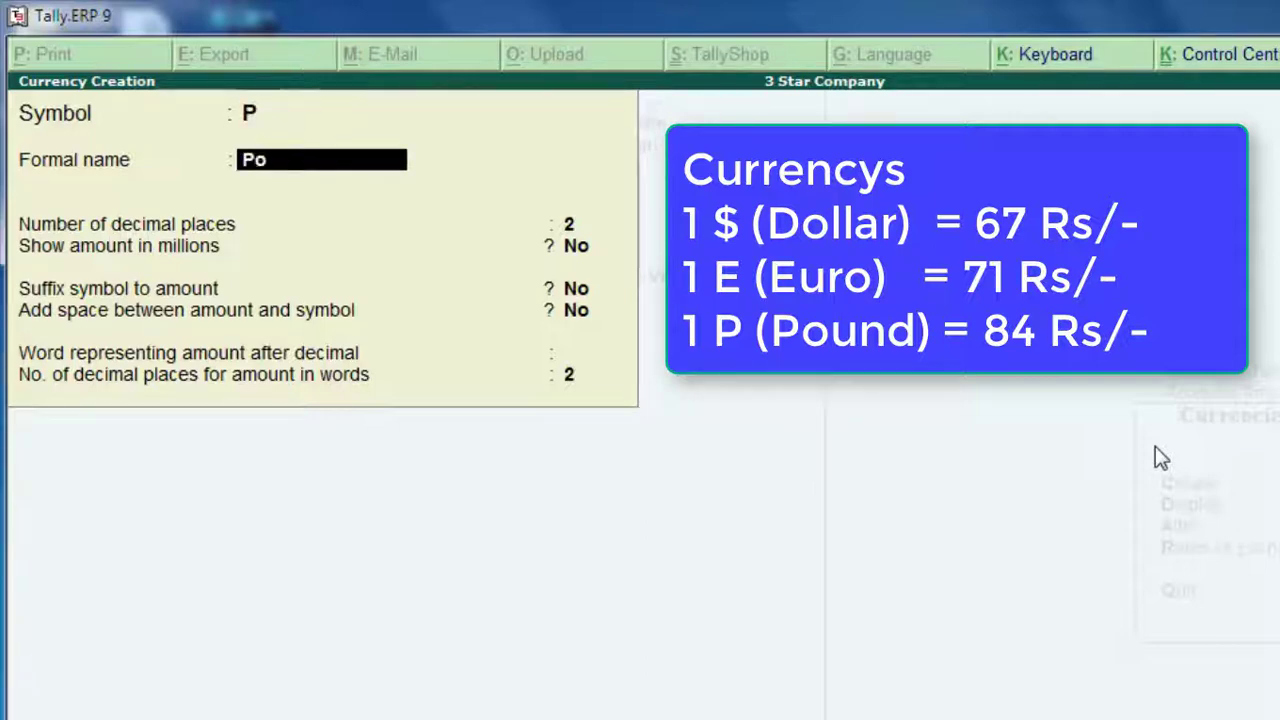
{"action": "type", "text": "Pound"}
{"action": "key", "text": "Return"}
{"action": "key", "text": "Return"}
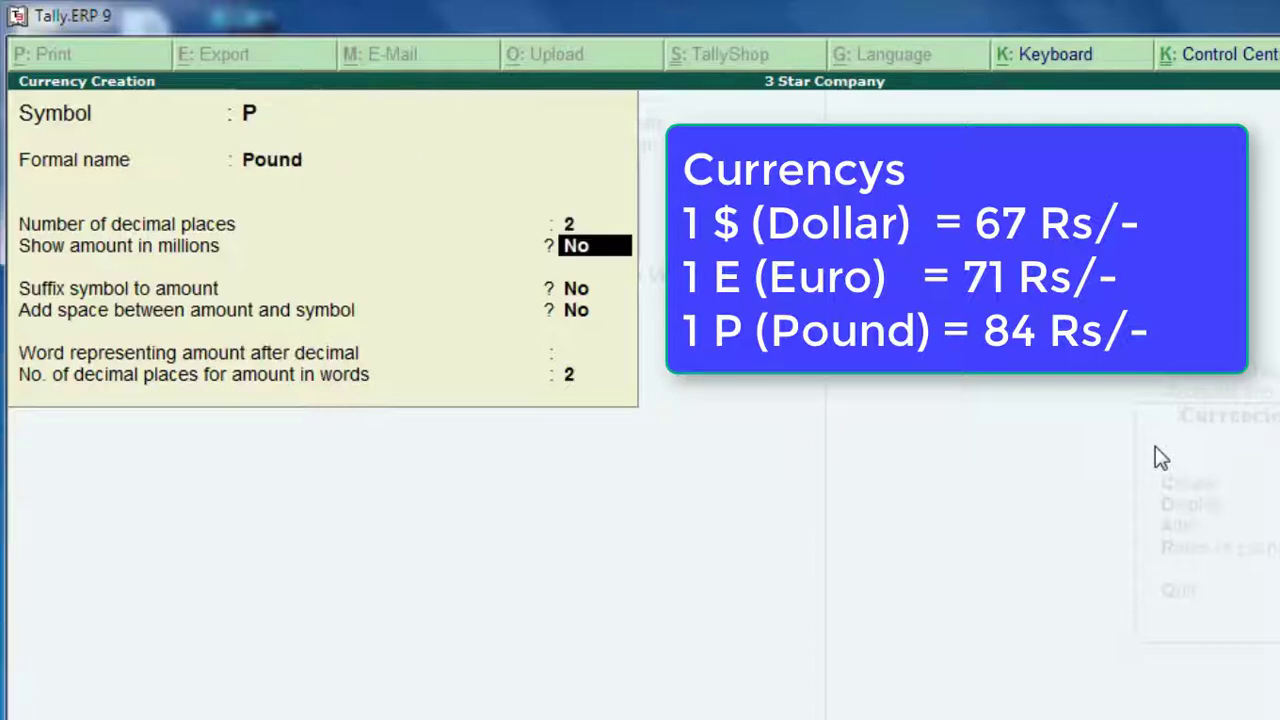
{"action": "key", "text": "Return"}
{"action": "key", "text": "Return"}
{"action": "key", "text": "Return"}
{"action": "key", "text": "Return"}
{"action": "key", "text": "Return"}
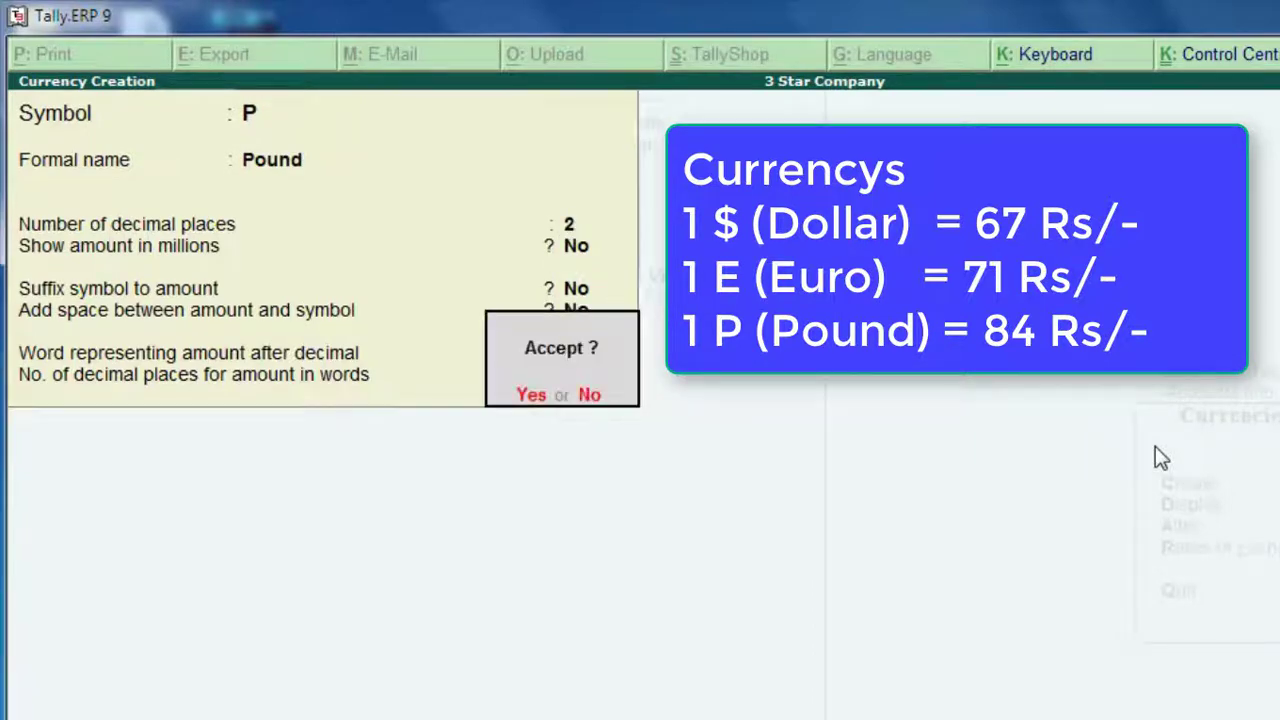
{"action": "key", "text": "Return"}
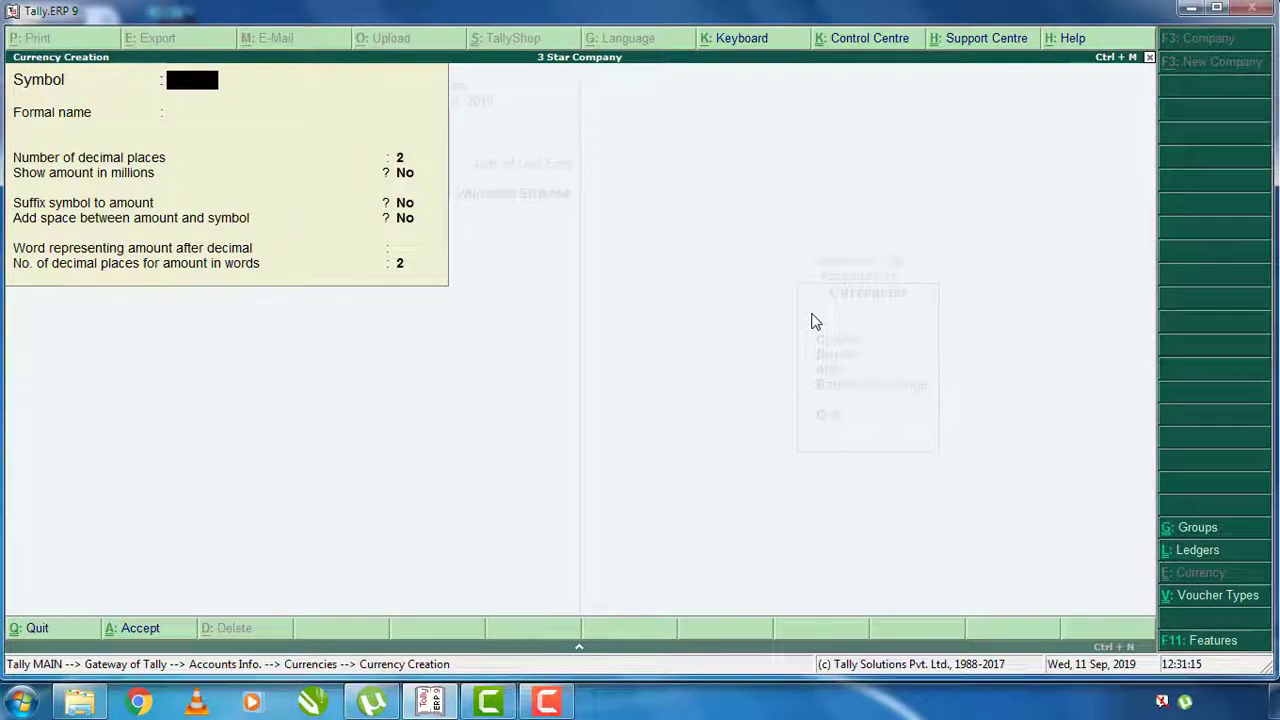
{"action": "key", "text": "Escape"}
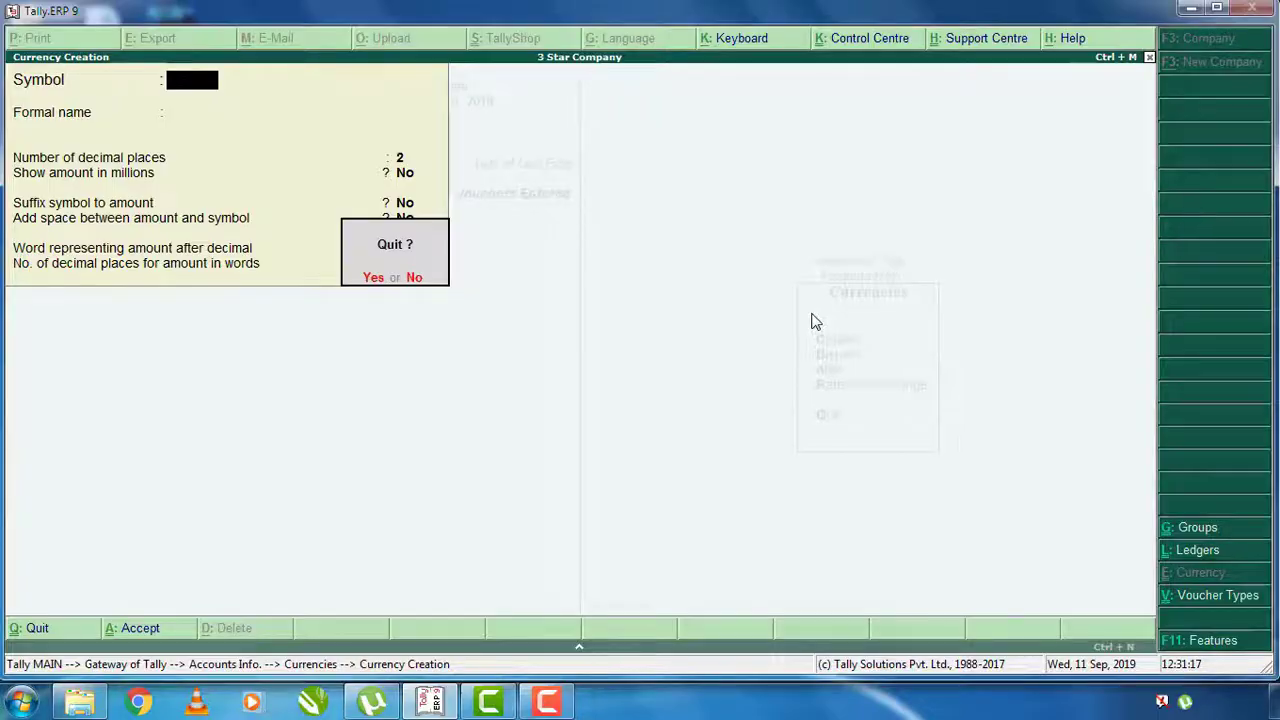
{"action": "key", "text": "Return"}
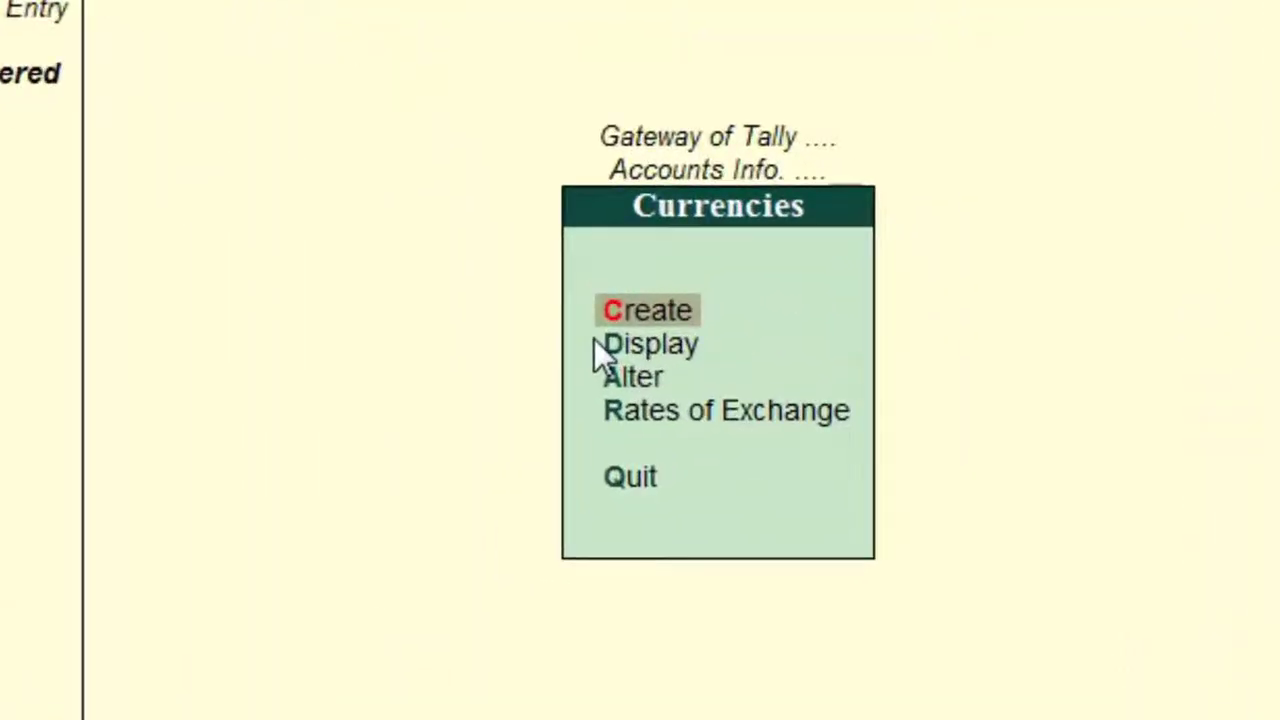
- Open the rates of exchange dated 1-Apr-2019 and set the Dollar's standard rate to 67, leaving its selling and buying rates blank
{"action": "key", "text": "Down"}
{"action": "key", "text": "Down"}
{"action": "key", "text": "Down"}
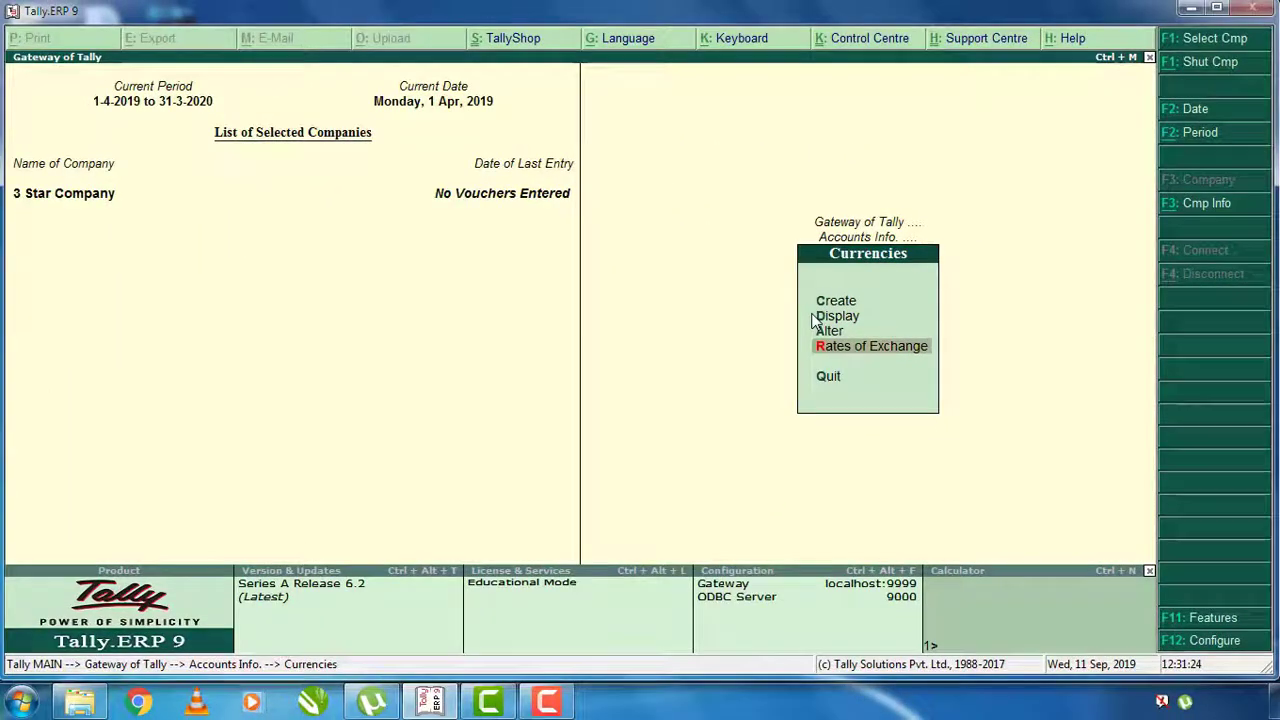
{"action": "key", "text": "Return"}
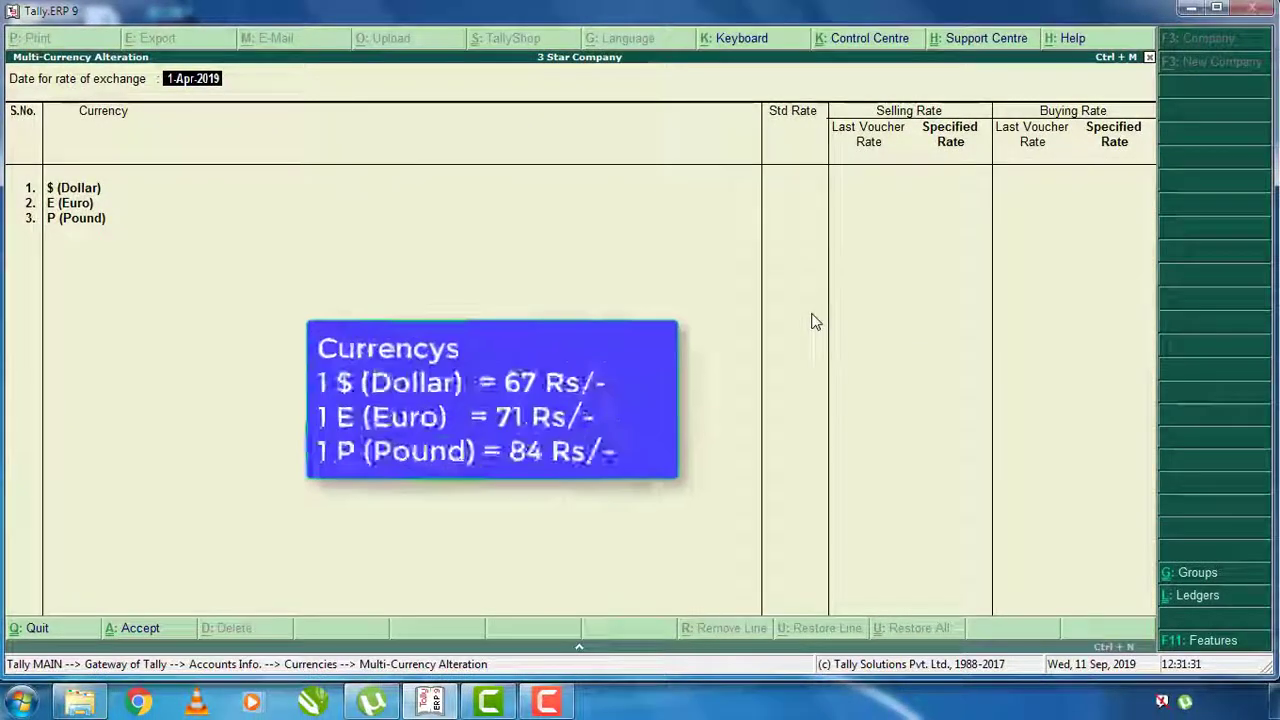
{"action": "key", "text": "Return"}
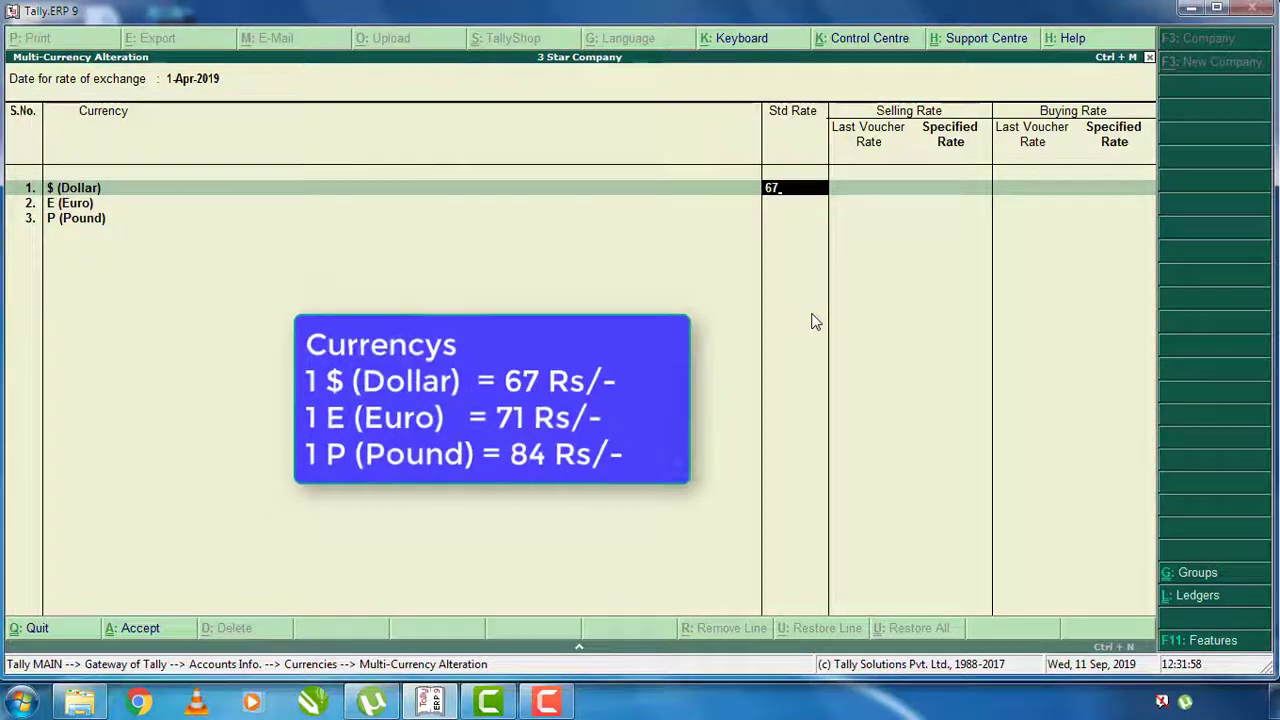
{"action": "key", "text": "Return"}
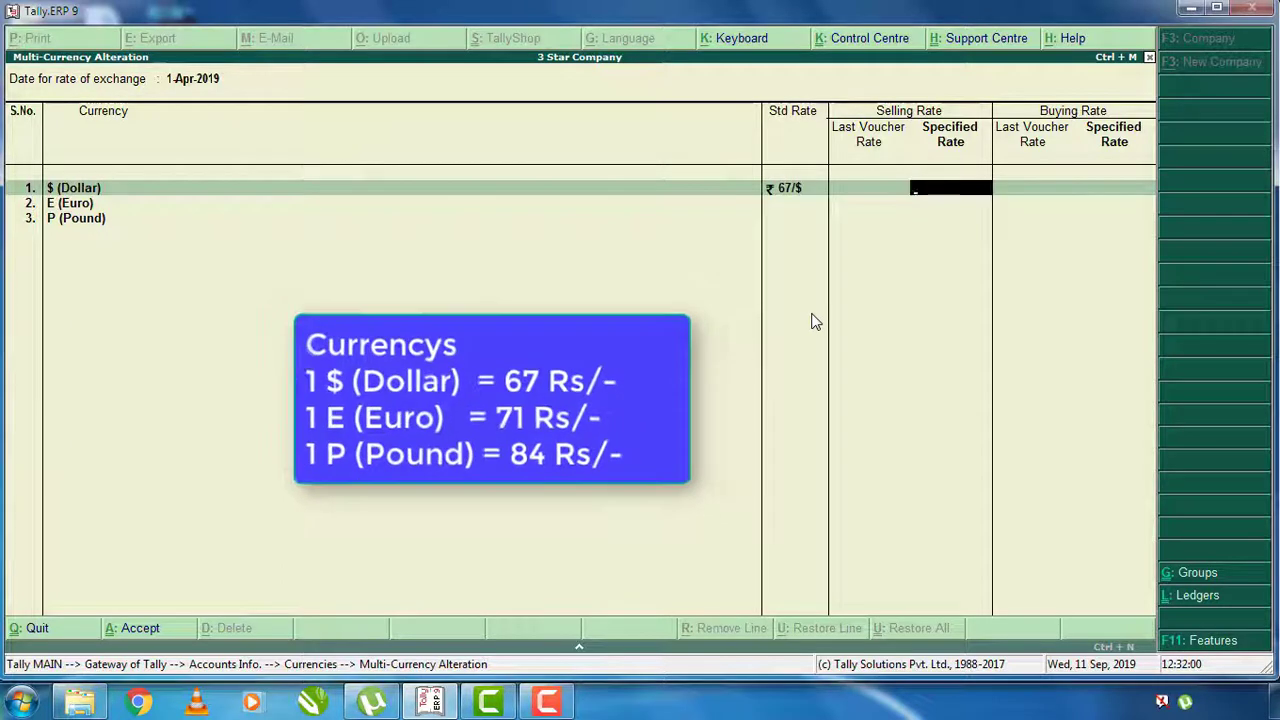
{"action": "key", "text": "Return"}
{"action": "key", "text": "Return"}
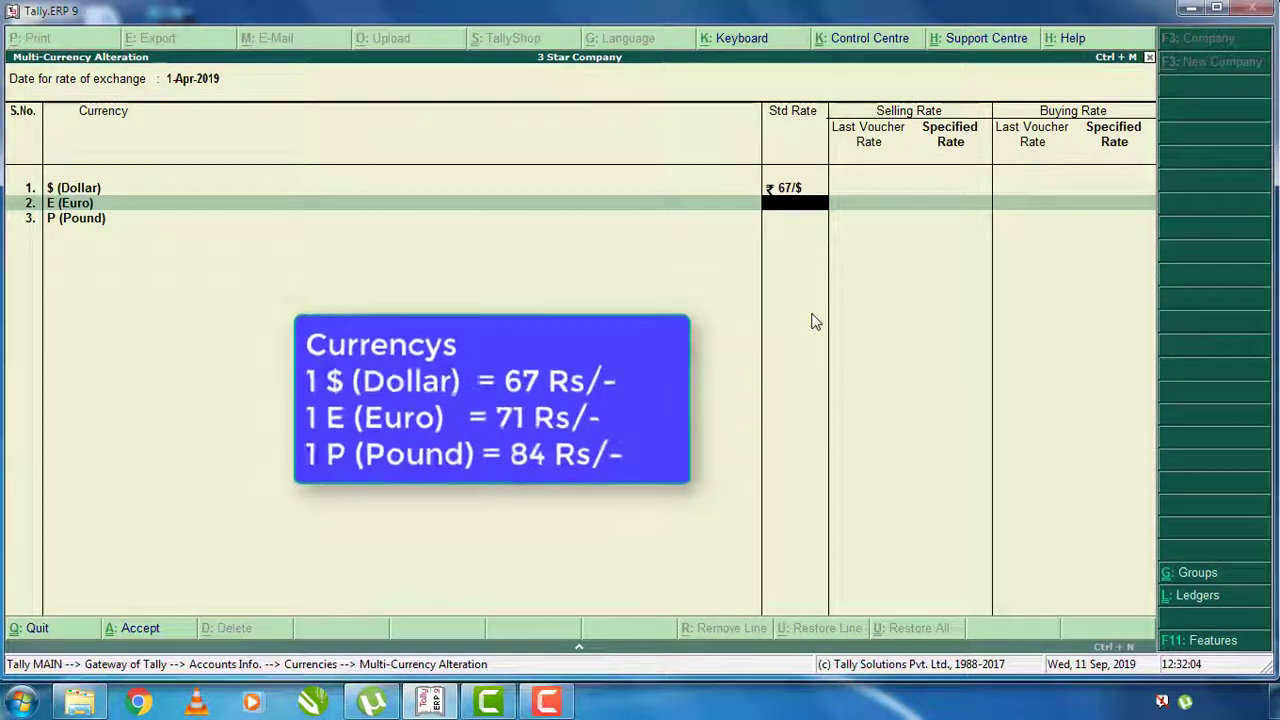
- Set the Euro's standard rate to 71 and leave its specified selling and buying rates blank
{"action": "type", "text": "71"}
{"action": "key", "text": "Return"}
{"action": "key", "text": "Return"}
{"action": "key", "text": "Return"}
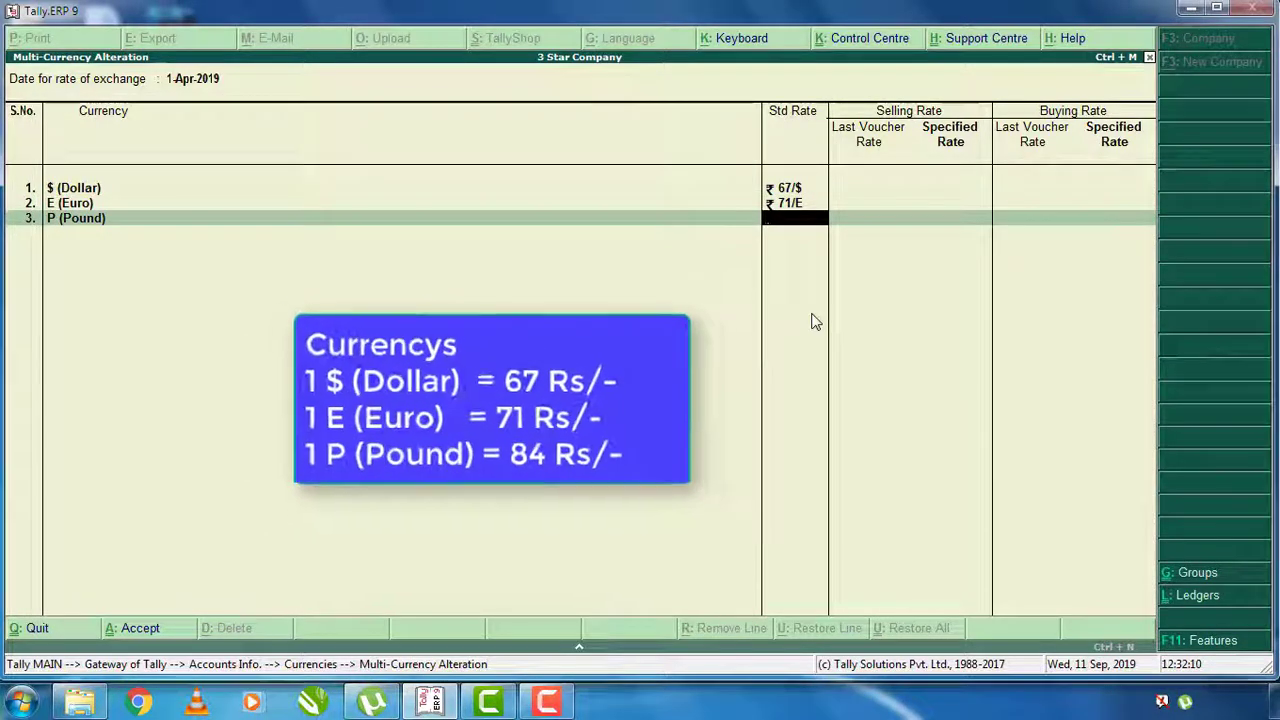
- Set the Pound's standard rate to 84 with blank selling and buying rates, then save the exchange rates and leave the currency options
{"action": "type", "text": "84"}
{"action": "key", "text": "Return"}
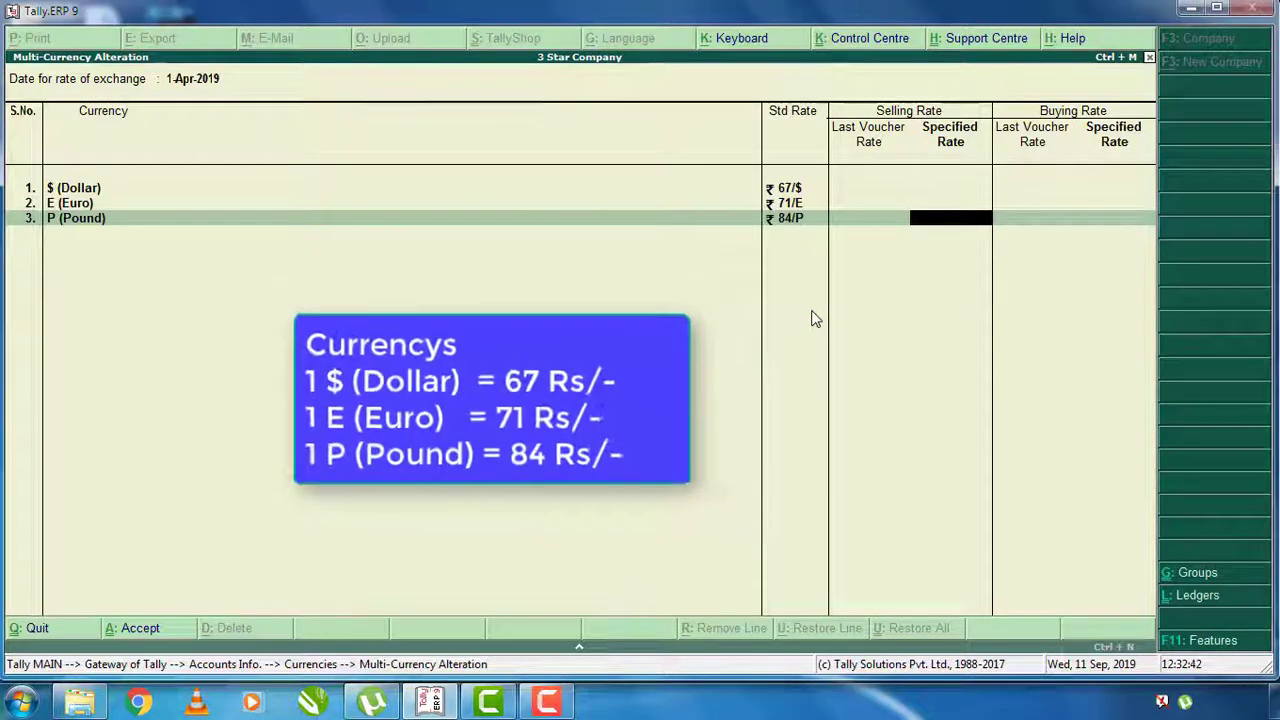
{"action": "key", "text": "Return"}
{"action": "key", "text": "Return"}
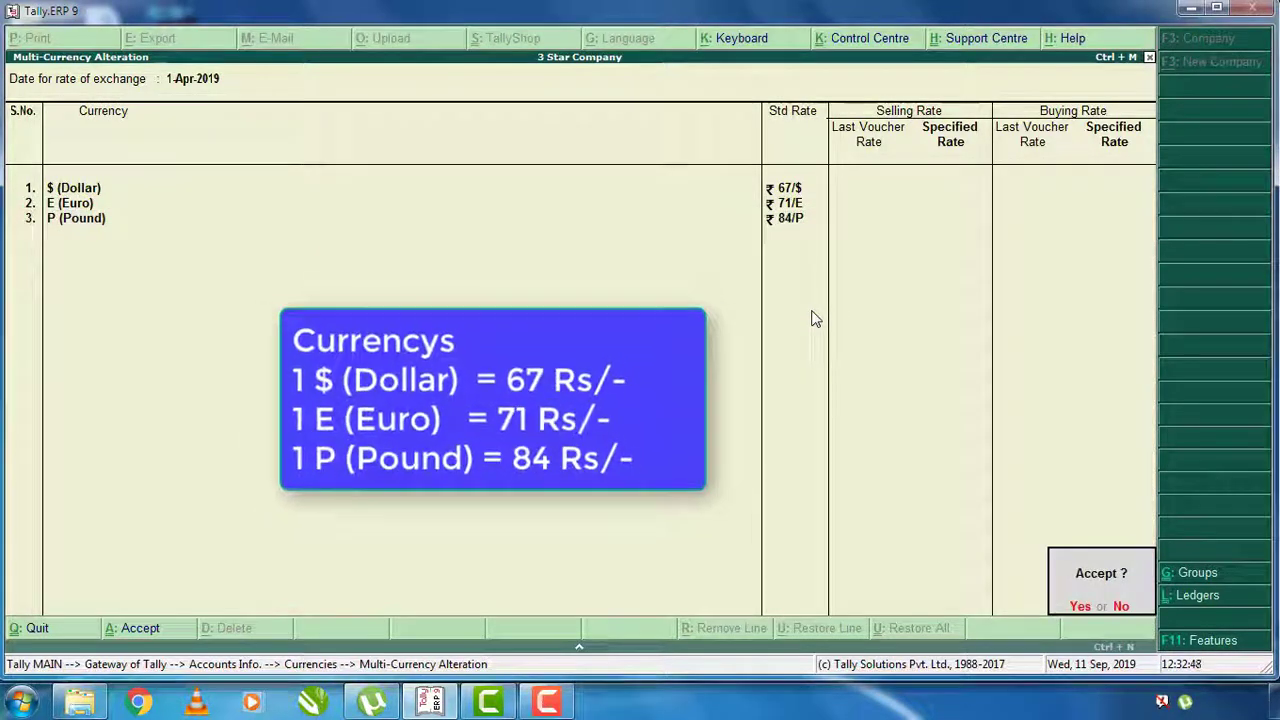
{"action": "key", "text": "Return"}
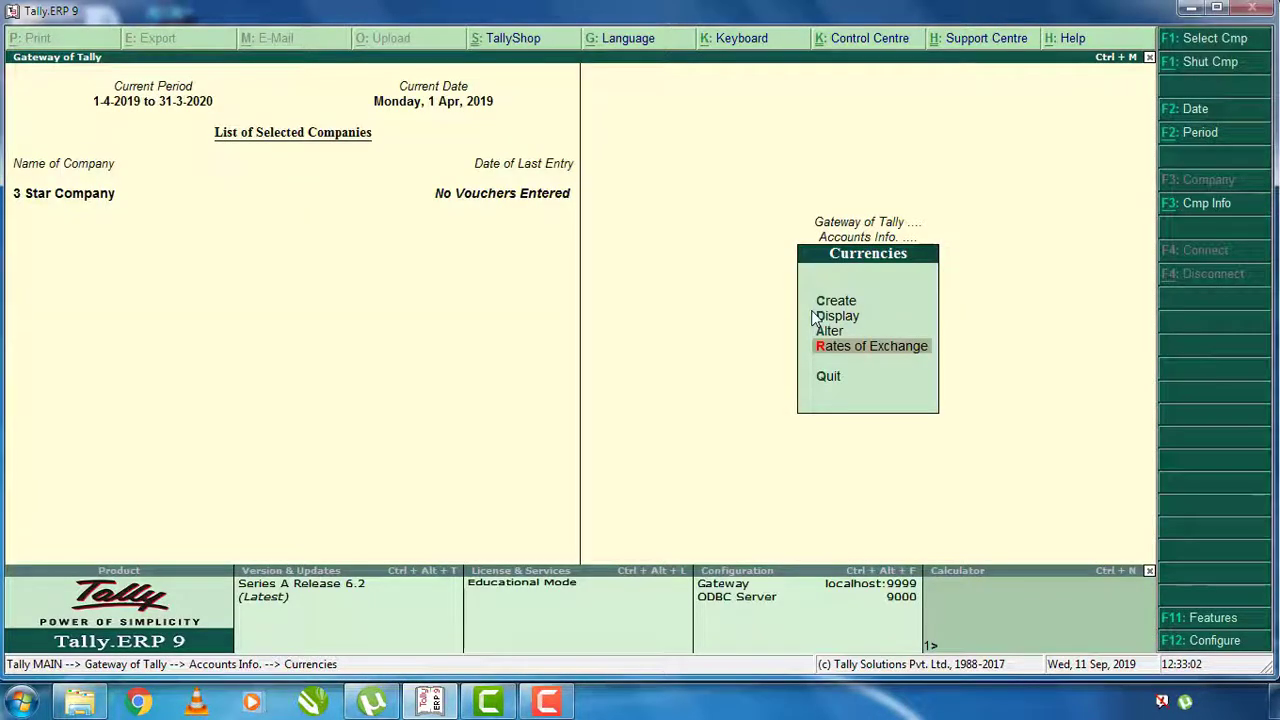
{"action": "key", "text": "Escape"}
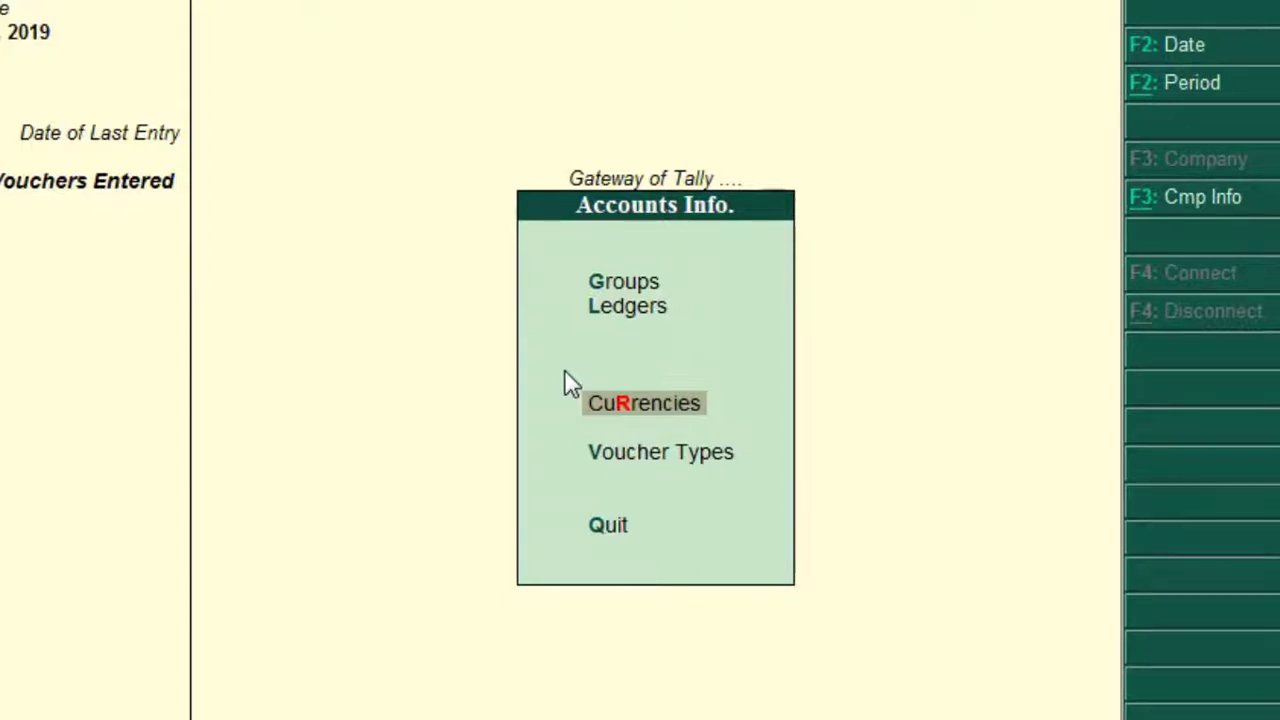
{"action": "key", "text": "Return"}
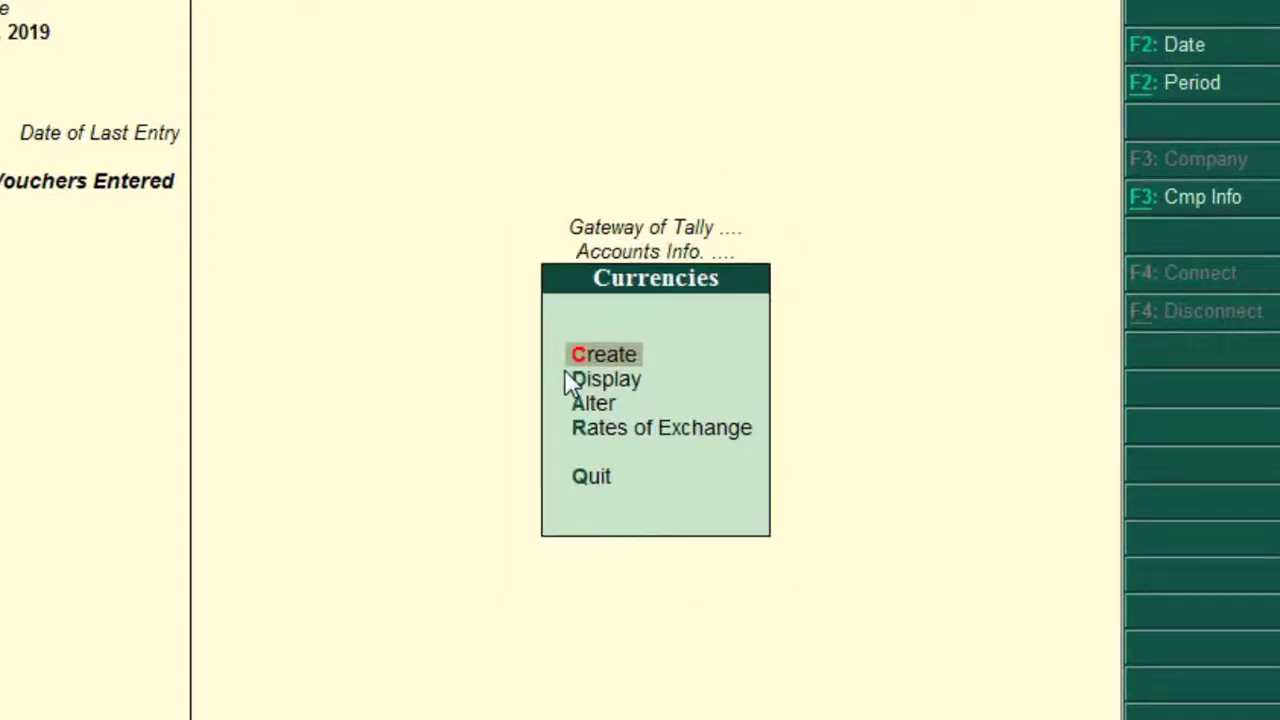
{"action": "key", "text": "Down"}
{"action": "key", "text": "Down"}
{"action": "key", "text": "Down"}
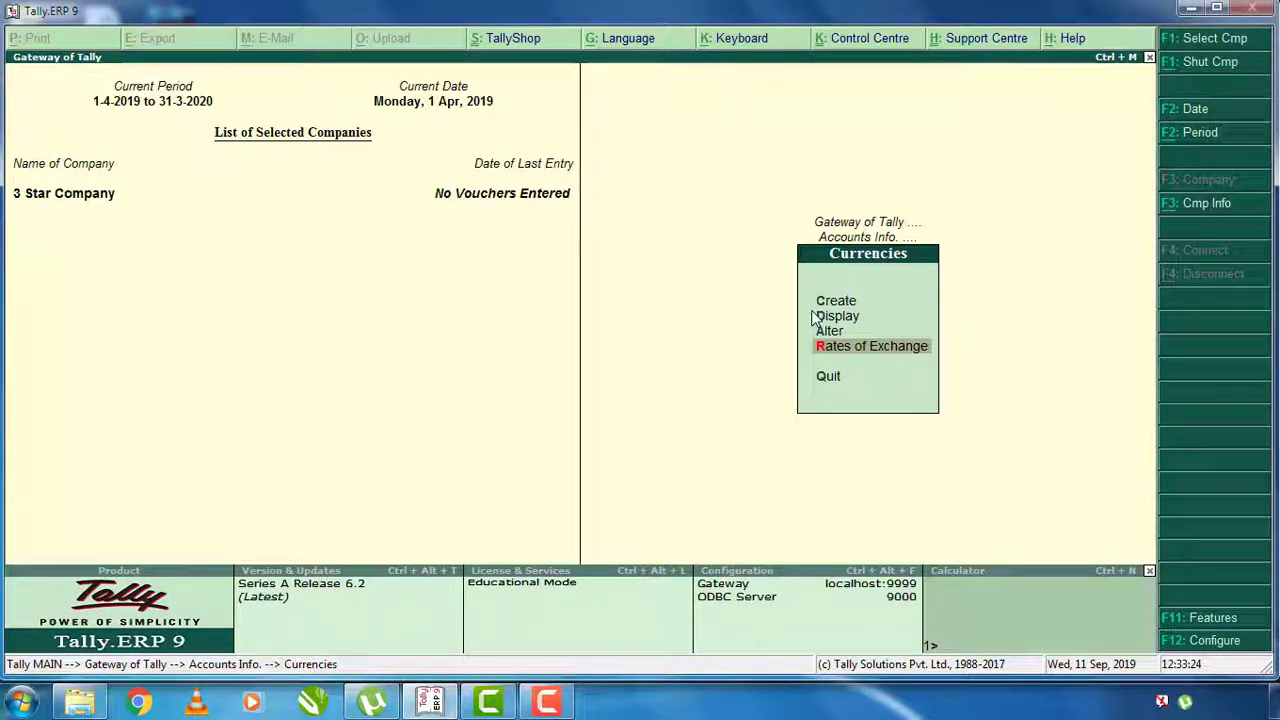
{"action": "key", "text": "Escape"}
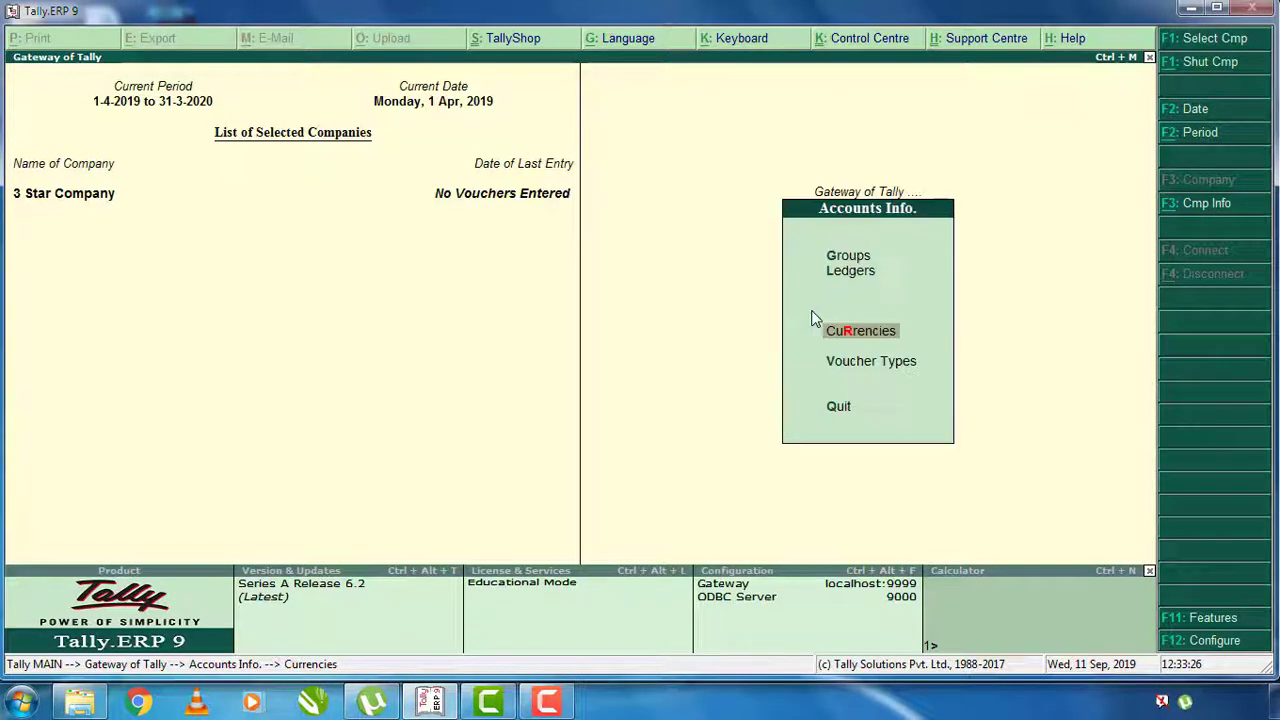
- Open multiple ledger creation for 3 Star Company in the accounts masters
{"action": "key", "text": "Escape"}
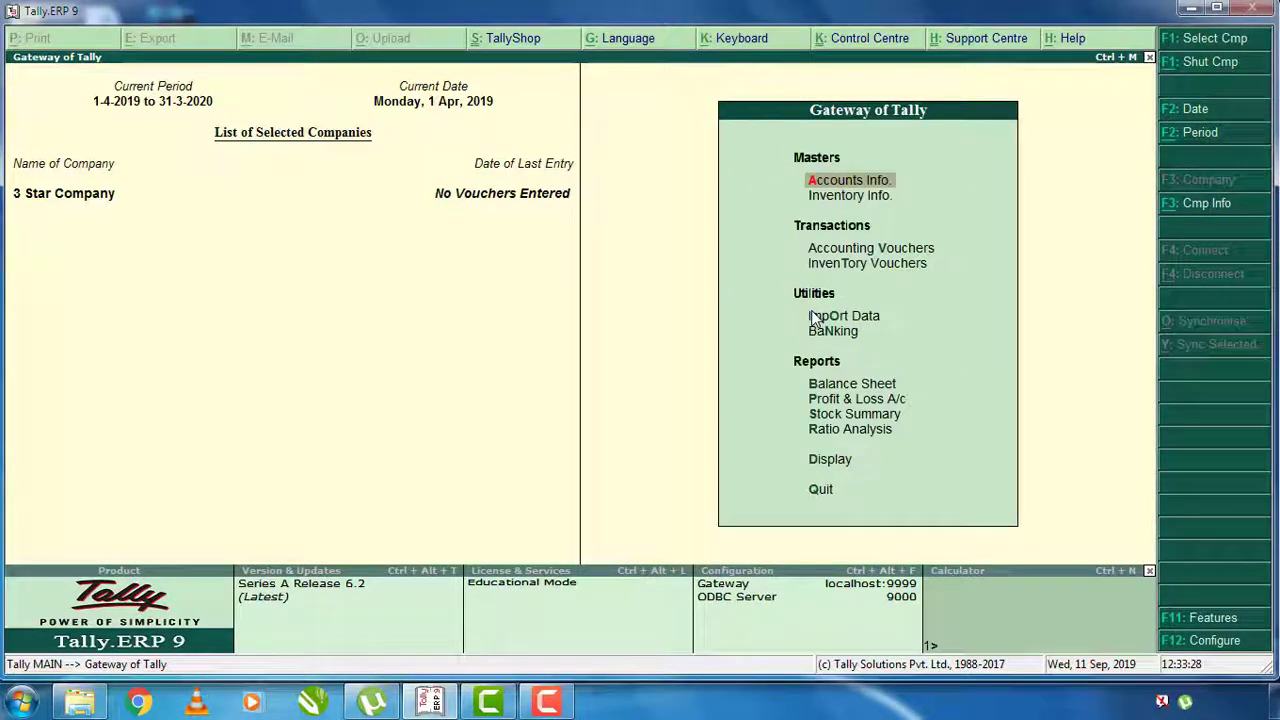
{"action": "key", "text": "Return"}
{"action": "key", "text": "Down"}
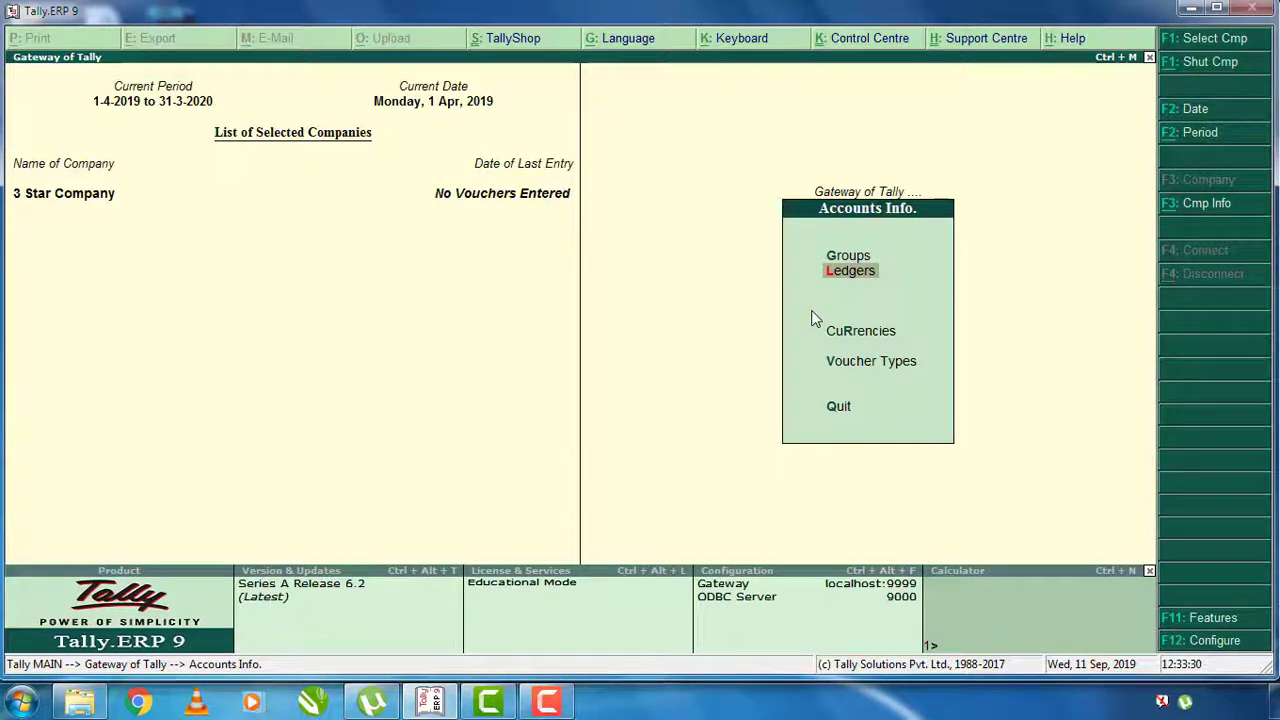
{"action": "key", "text": "Return"}
{"action": "key", "text": "Down"}
{"action": "key", "text": "Down"}
{"action": "key", "text": "Down"}
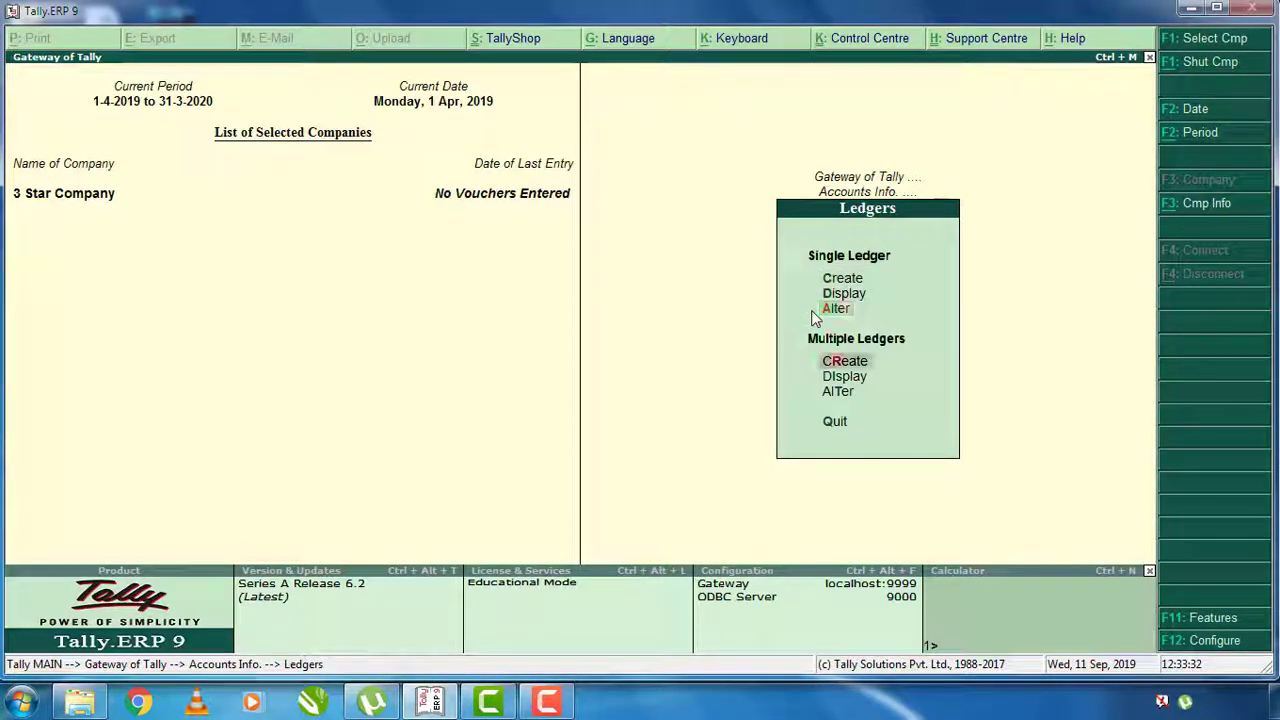
{"action": "key", "text": "Return"}
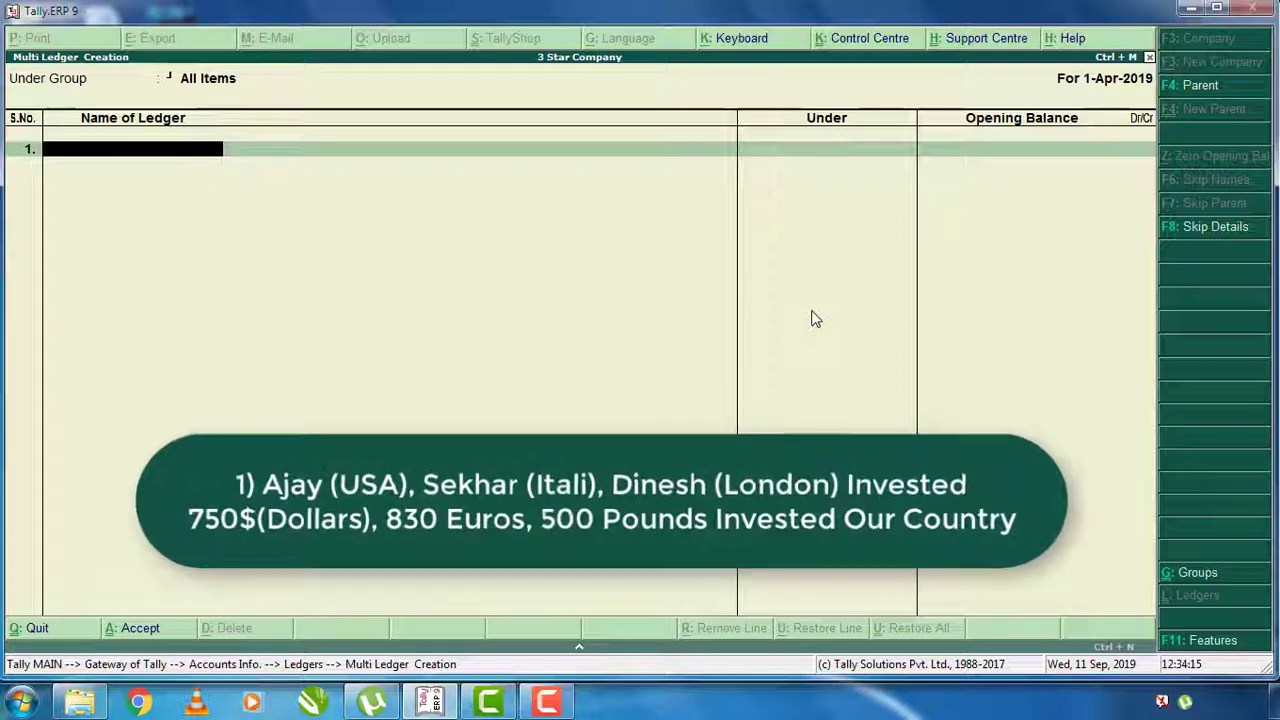
- Add a ledger with the first investor's name under the Capital Account group, without an opening balance
{"action": "type", "text": "r Ajay"}
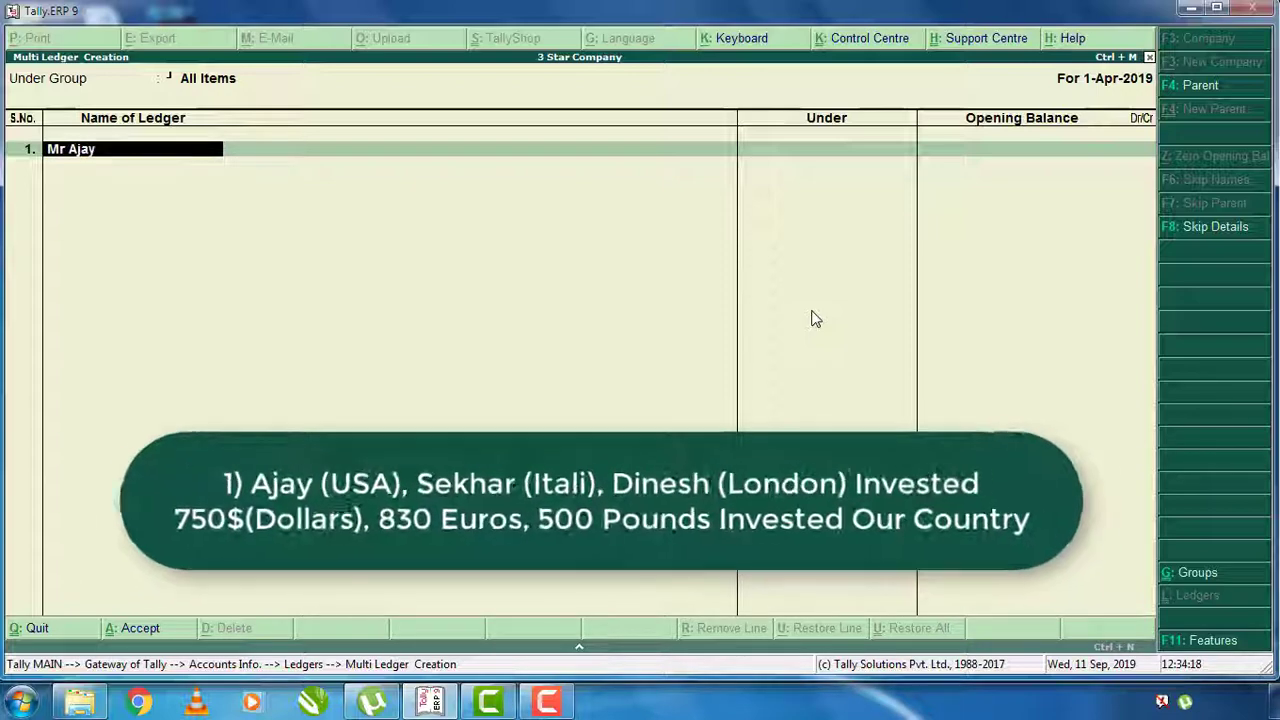
{"action": "key", "text": "Return"}
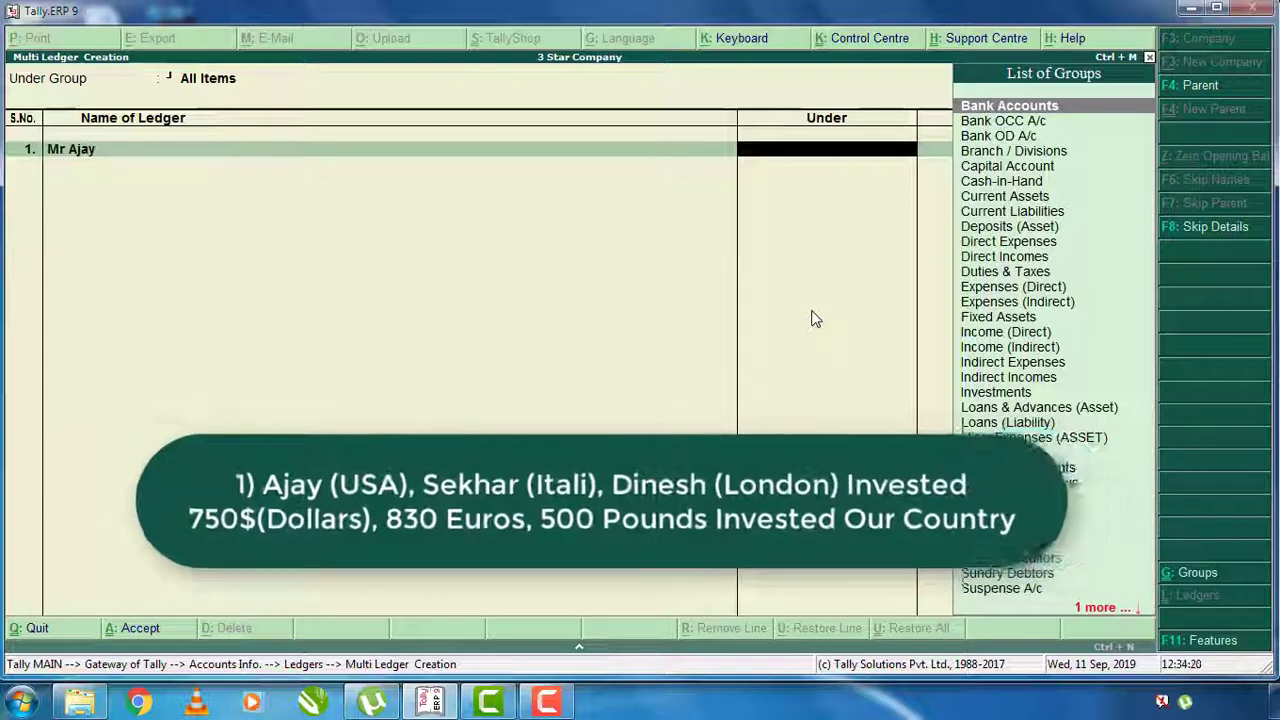
{"action": "type", "text": "c"}
{"action": "key", "text": "Return"}
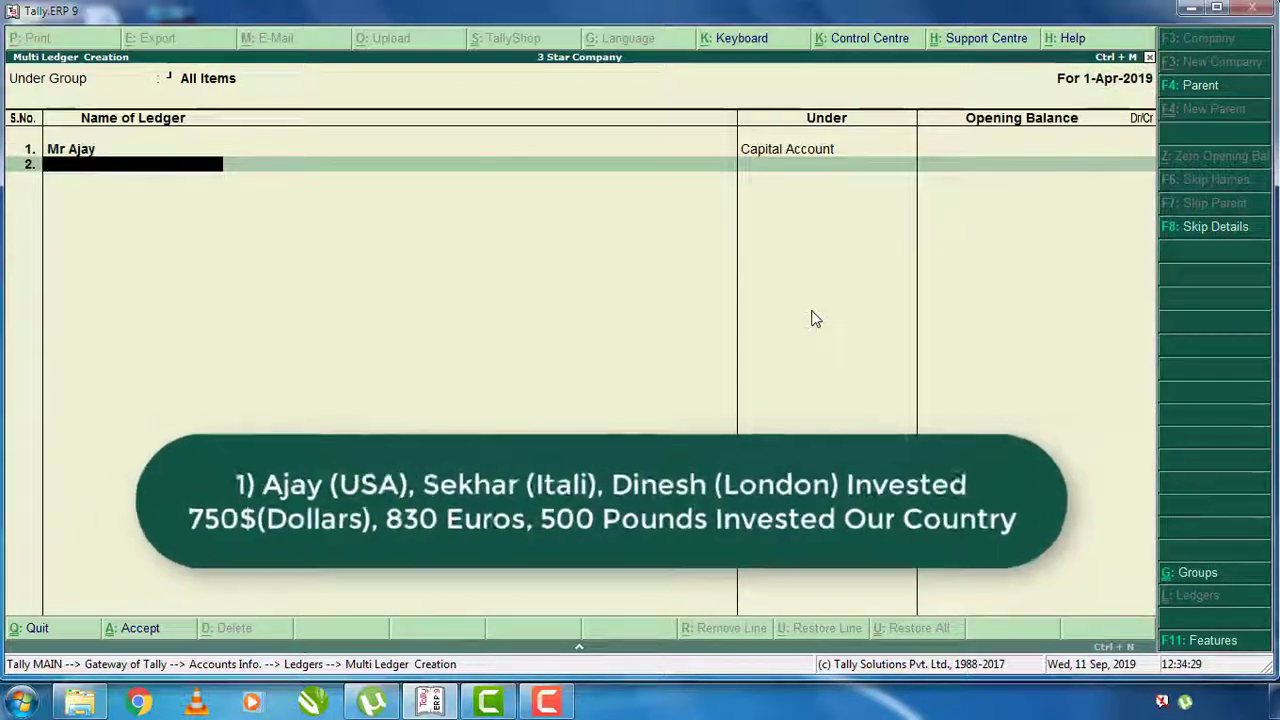
- Add a ledger with the second investor's name under the Capital Account group, without an opening balance
{"action": "type", "text": "Mr Sekhar"}
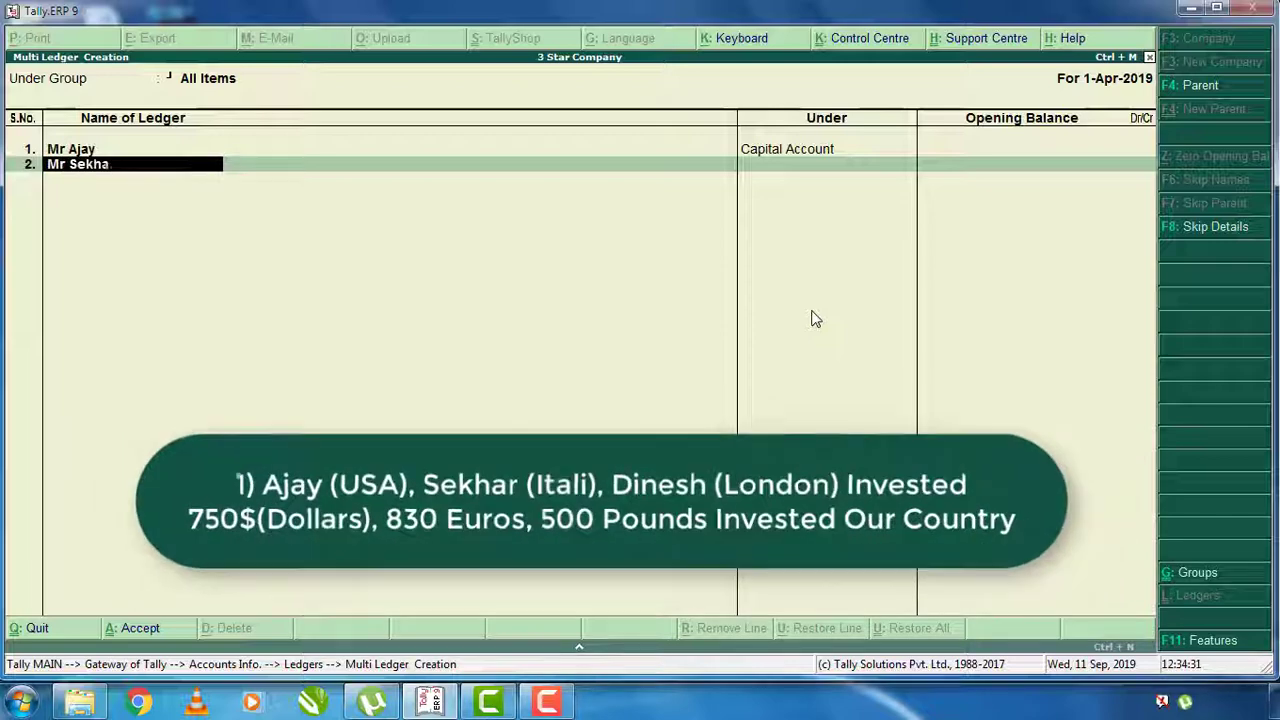
{"action": "key", "text": "Return"}
{"action": "type", "text": "C"}
{"action": "key", "text": "Return"}
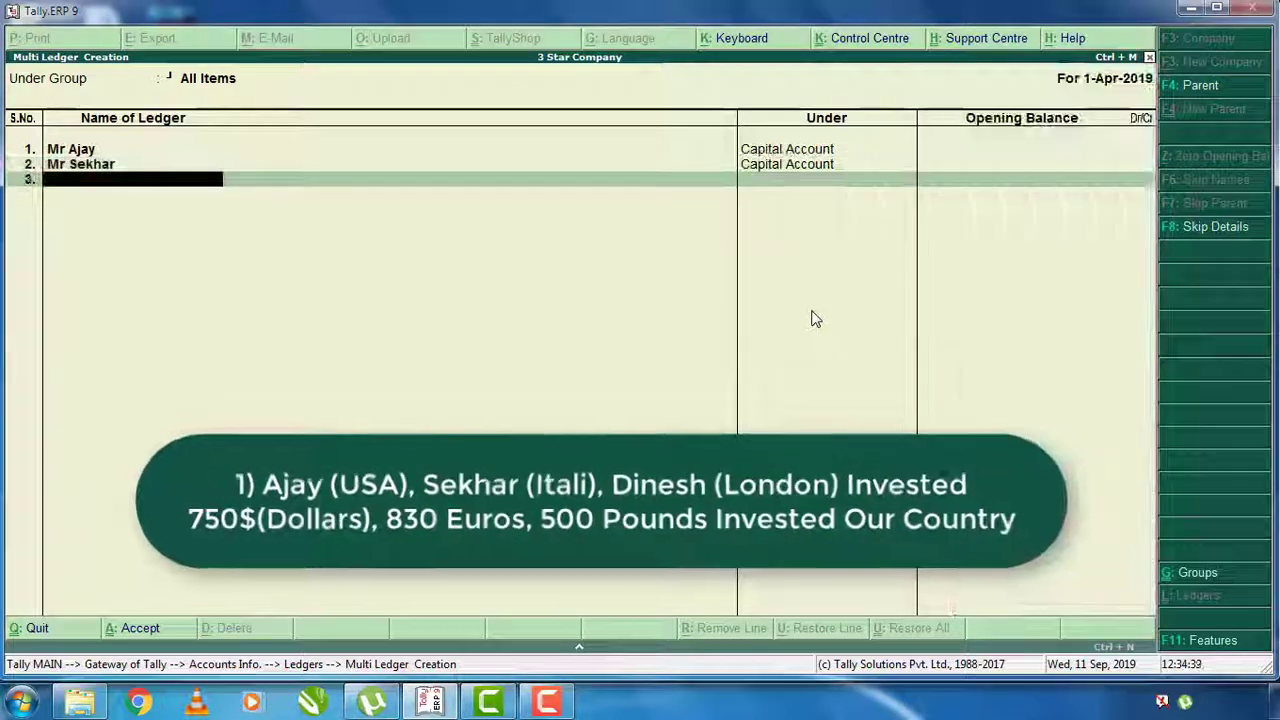
- Add a ledger with the third investor's name under the Capital Account group, without an opening balance
{"action": "type", "text": "Mr Di"}
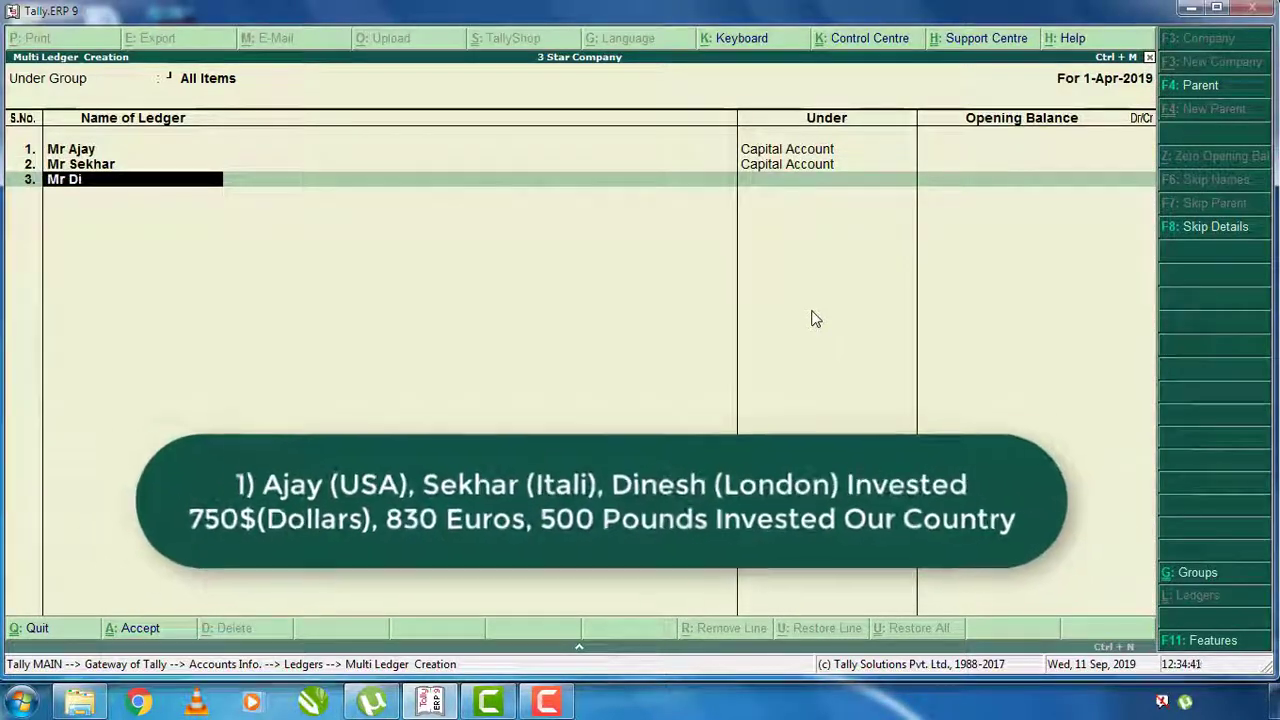
{"action": "type", "text": "nesh"}
{"action": "key", "text": "Return"}
{"action": "type", "text": "Ca"}
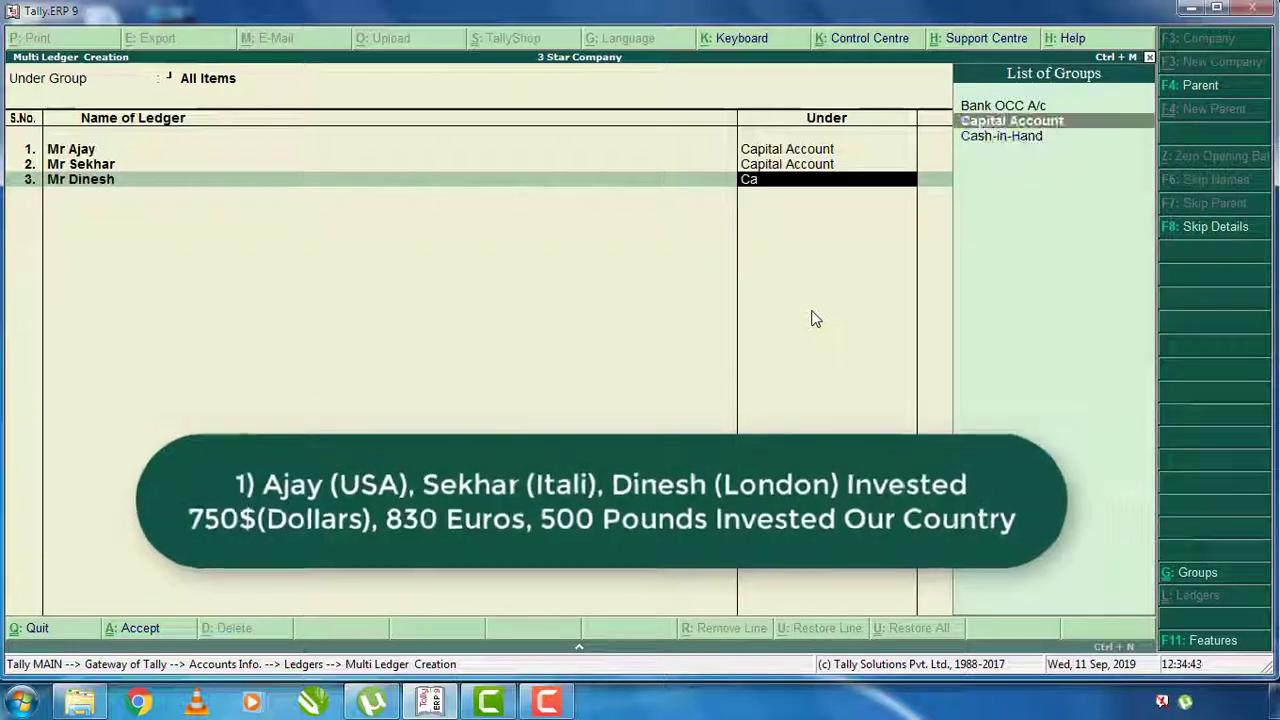
{"action": "key", "text": "Return"}
{"action": "key", "text": "Return"}
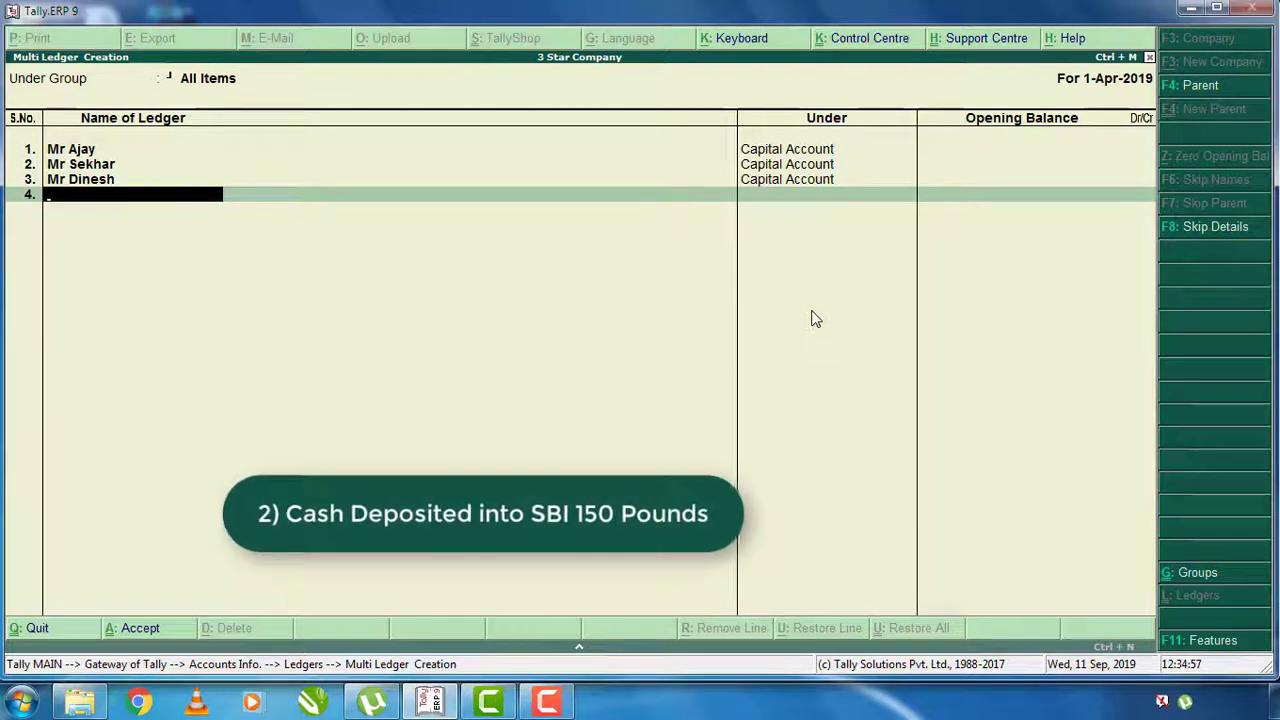
- Add a ledger named SBI BANK under the Bank Accounts group, leaving its opening balance blank
{"action": "type", "text": "SBI"}
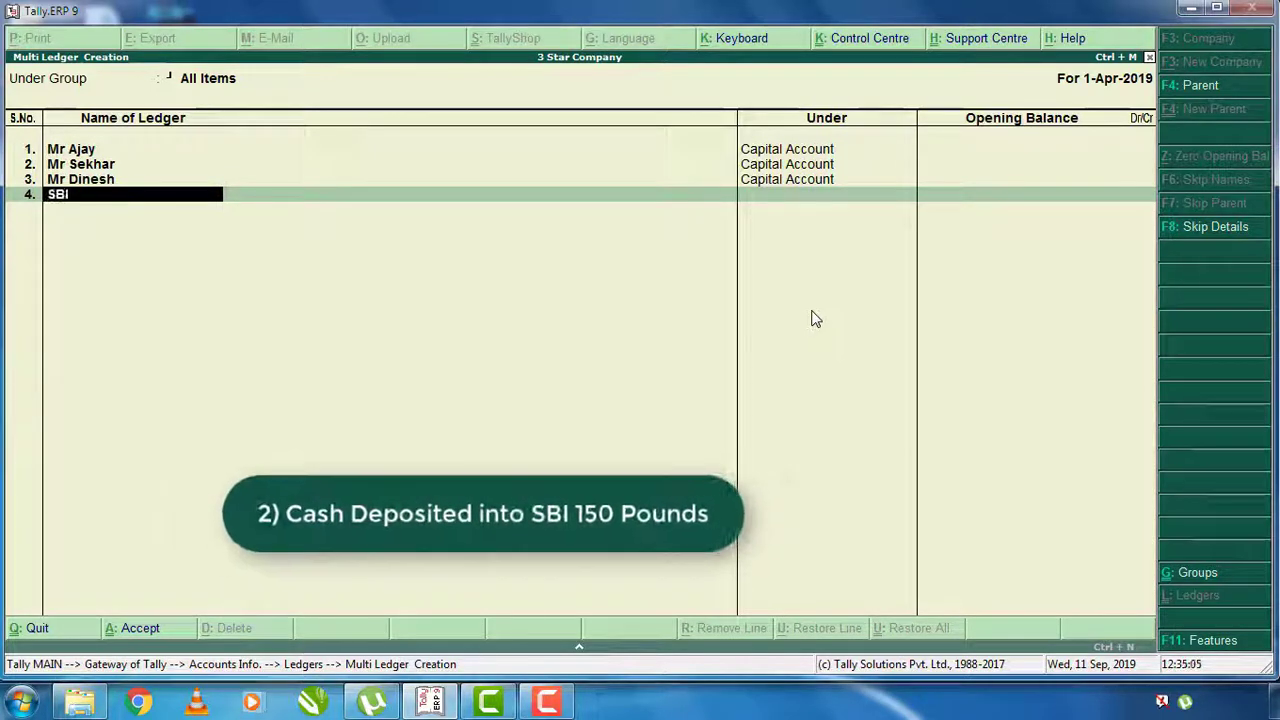
{"action": "key", "text": "BackSpace"}
{"action": "key", "text": "BackSpace"}
{"action": "key", "text": "BackSpace"}
{"action": "type", "text": "SBI BANK"}
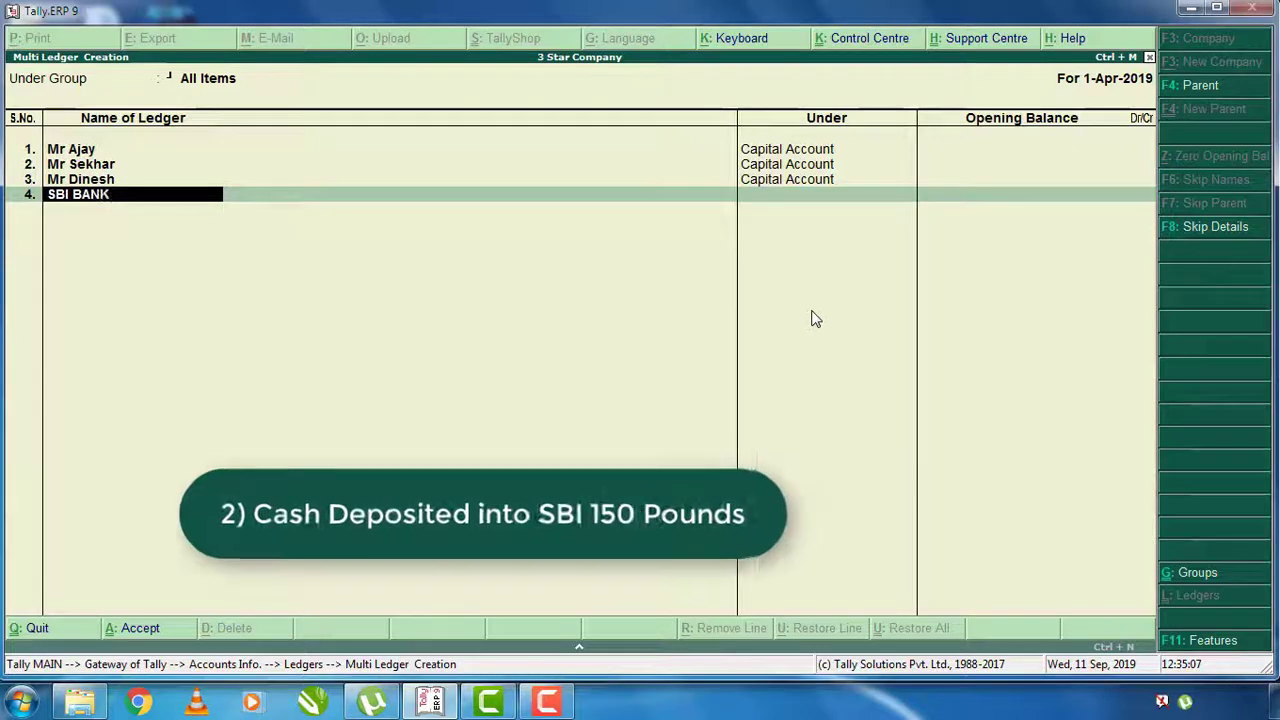
{"action": "key", "text": "Return"}
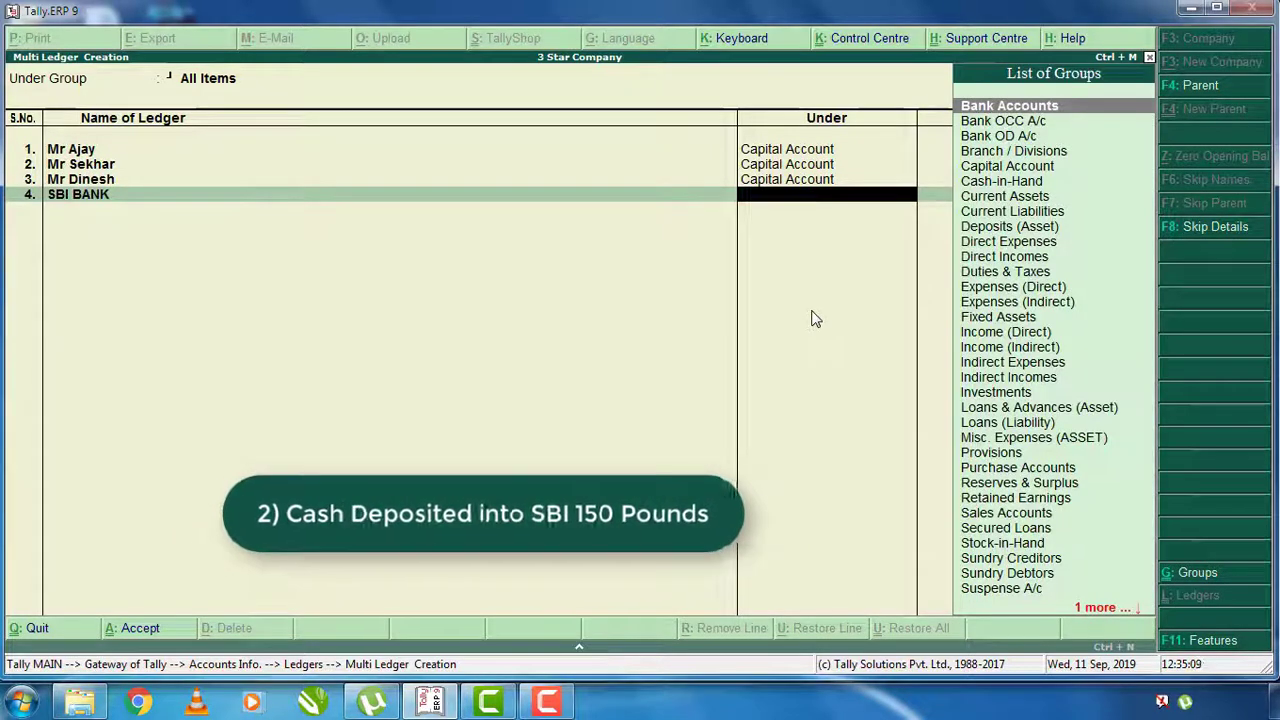
{"action": "type", "text": "Ba"}
{"action": "key", "text": "Return"}
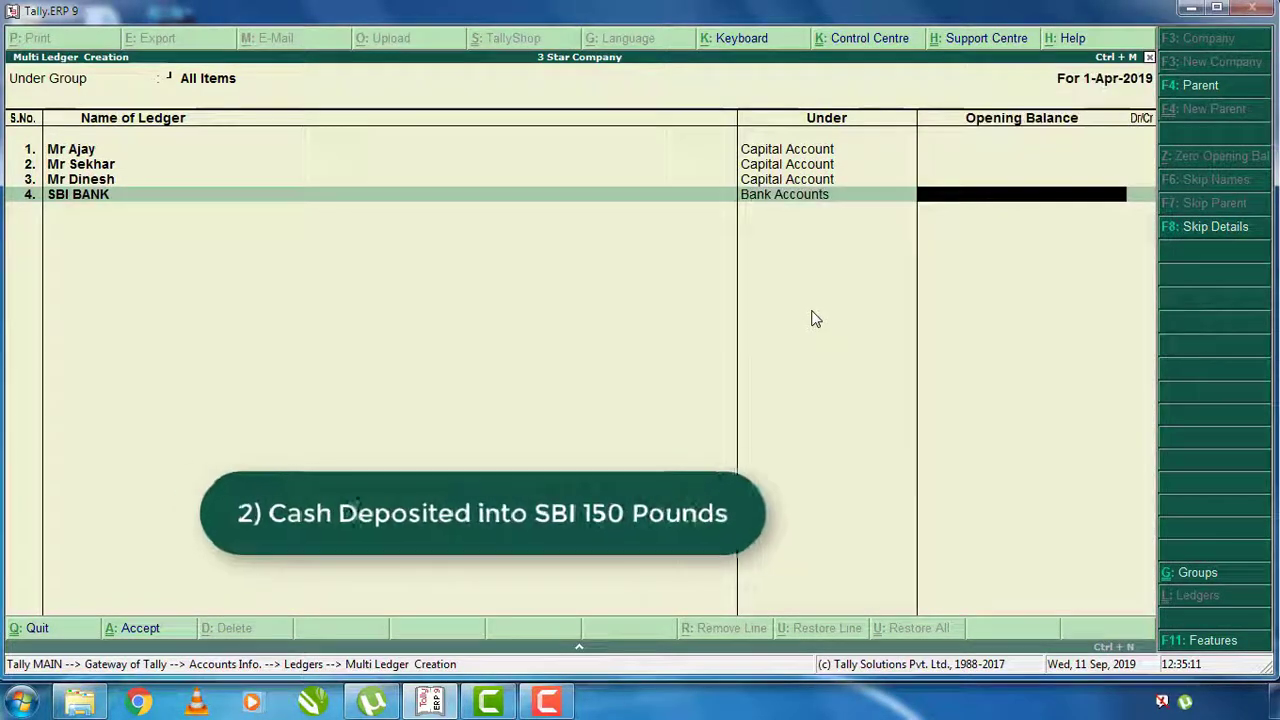
{"action": "key", "text": "Return"}
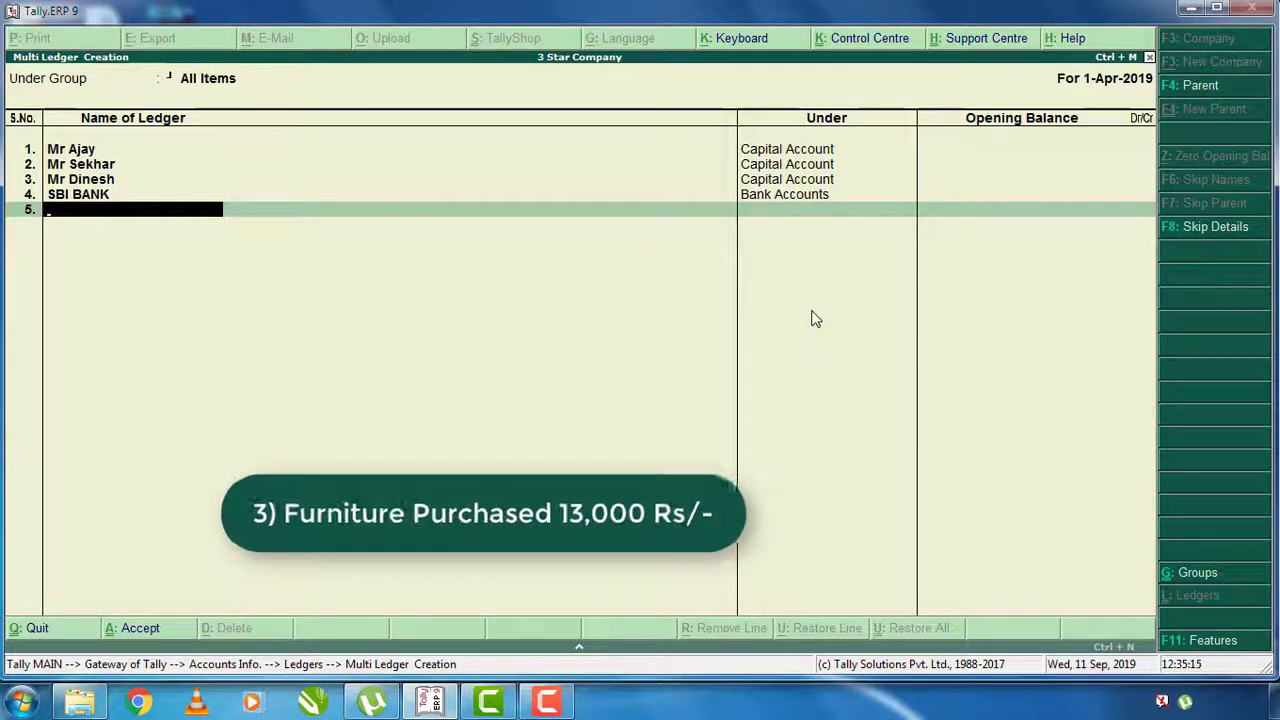
- Add a ledger named Furniture under the Fixed Assets group, leaving its opening balance blank
{"action": "type", "text": "Furni"}
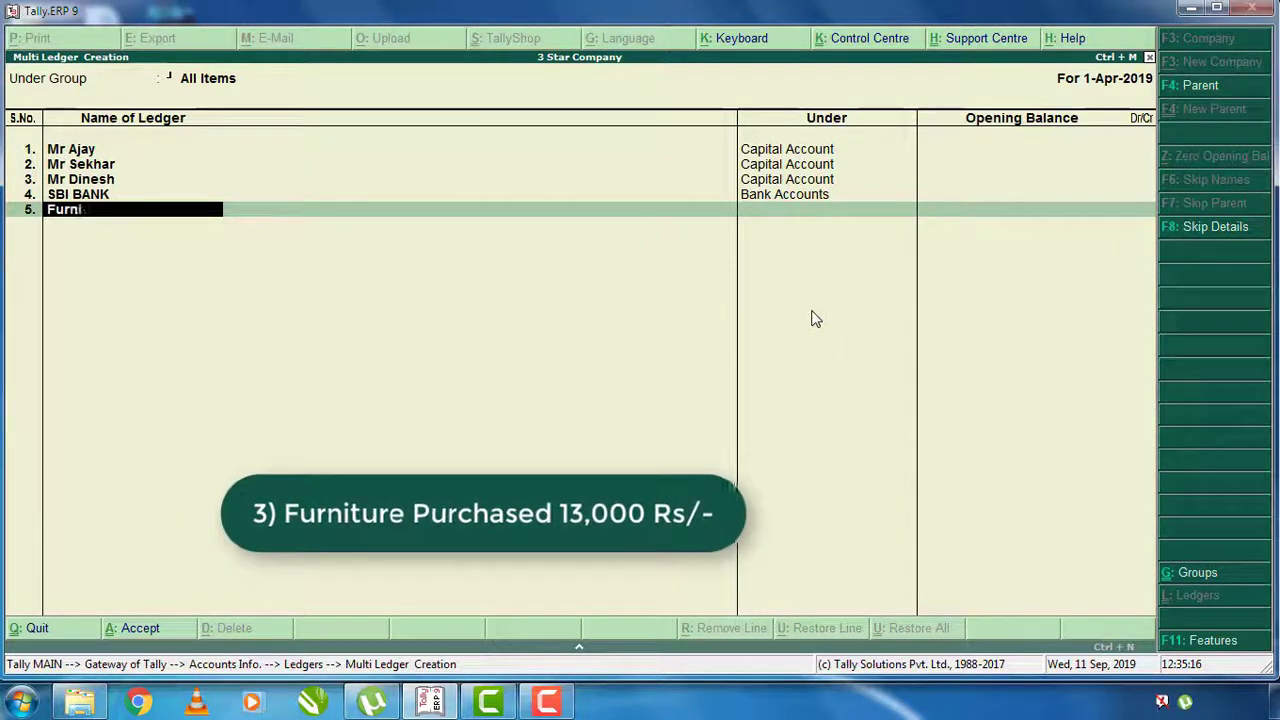
{"action": "type", "text": "ture"}
{"action": "key", "text": "Return"}
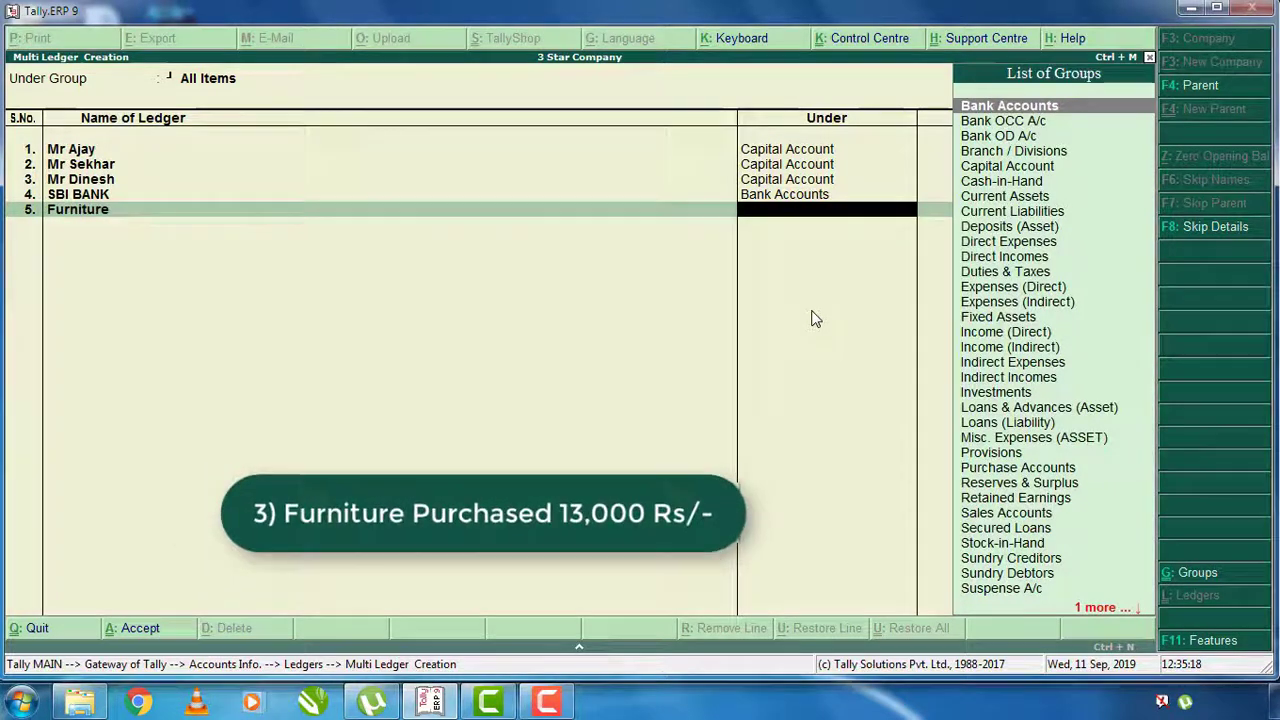
{"action": "type", "text": "F"}
{"action": "key", "text": "Return"}
{"action": "key", "text": "Return"}
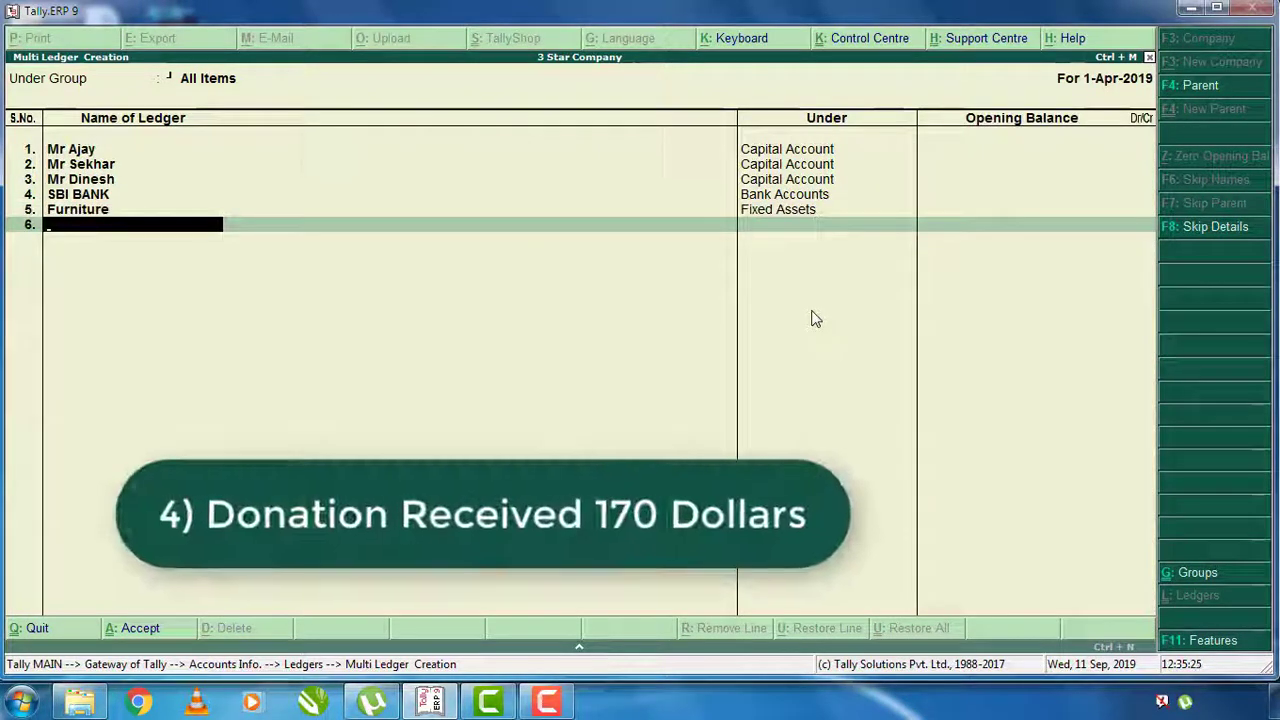
- Add a ledger named Donation Recieved under the Indirect Incomes group, leaving its opening balance blank
{"action": "type", "text": "D"}
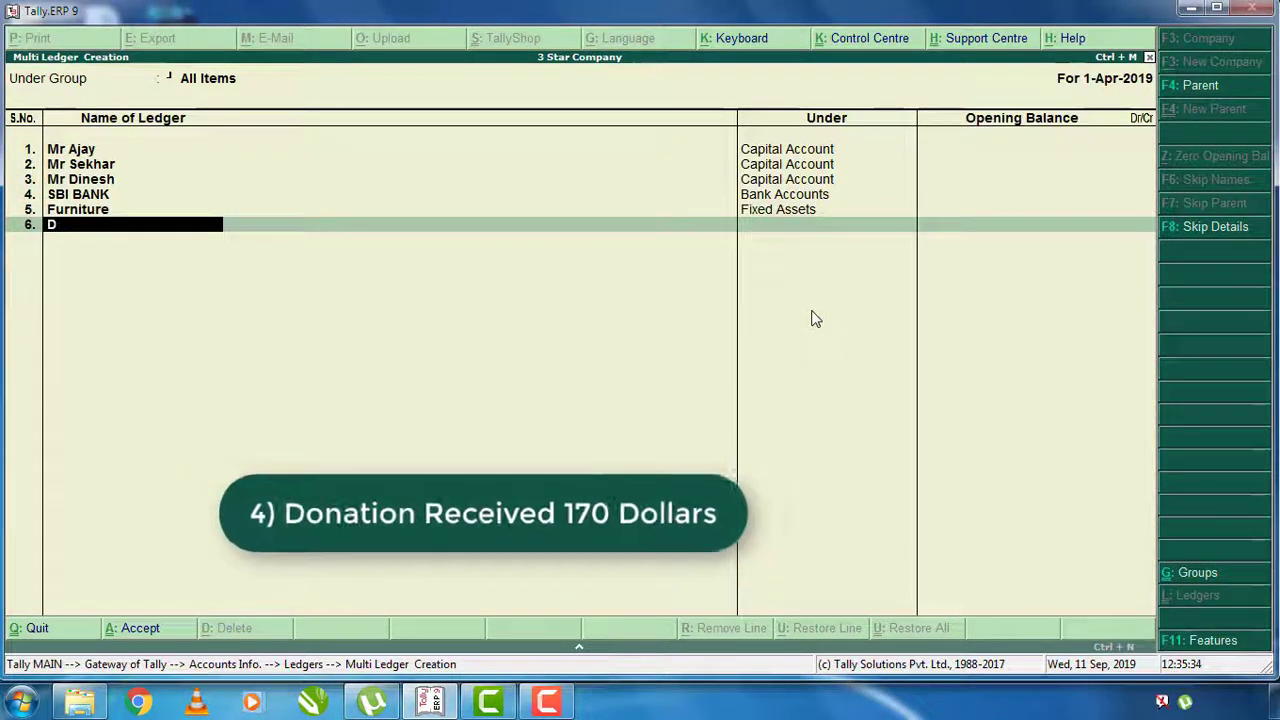
{"action": "type", "text": "onation "}
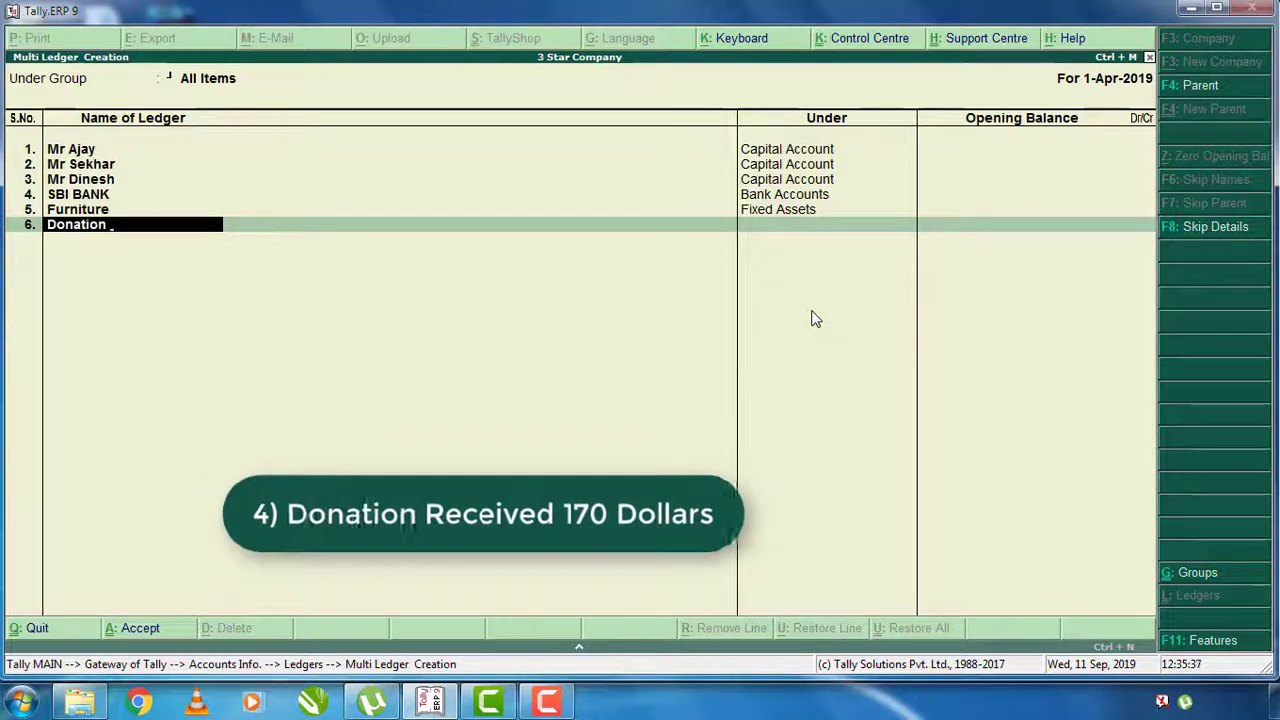
{"action": "type", "text": "Recieve"}
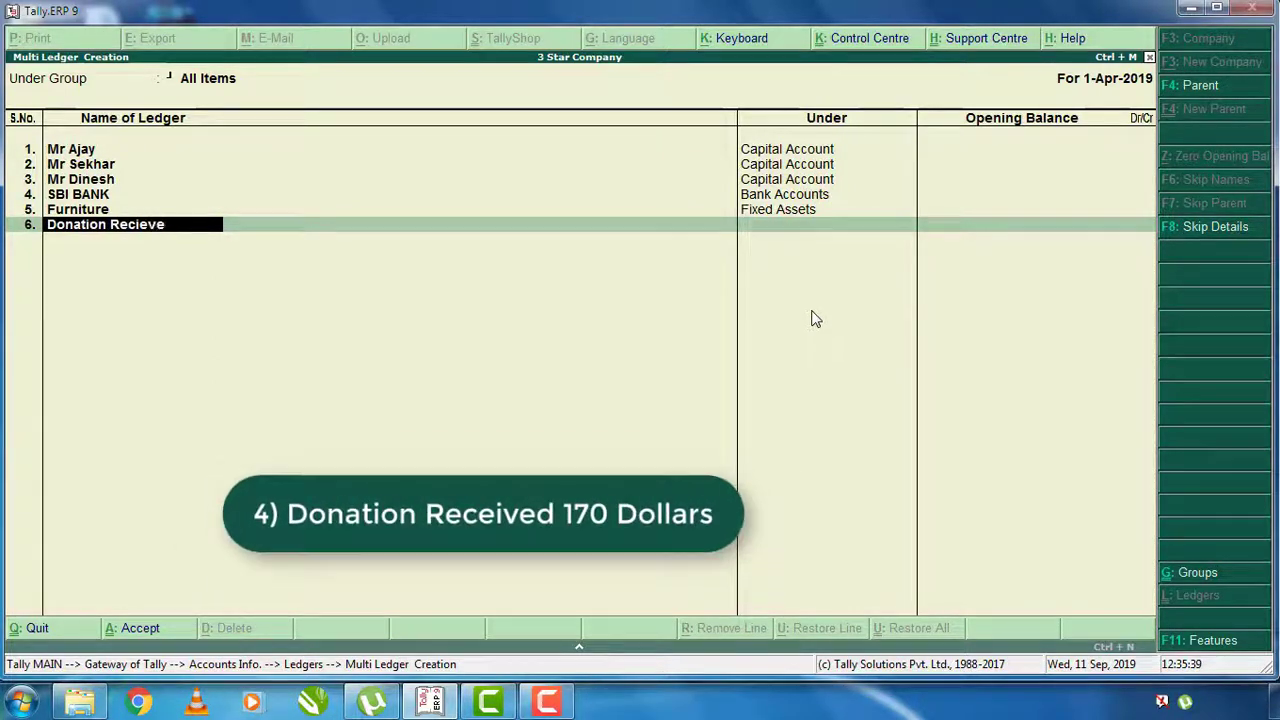
{"action": "type", "text": "d"}
{"action": "key", "text": "Return"}
{"action": "type", "text": "Ind"}
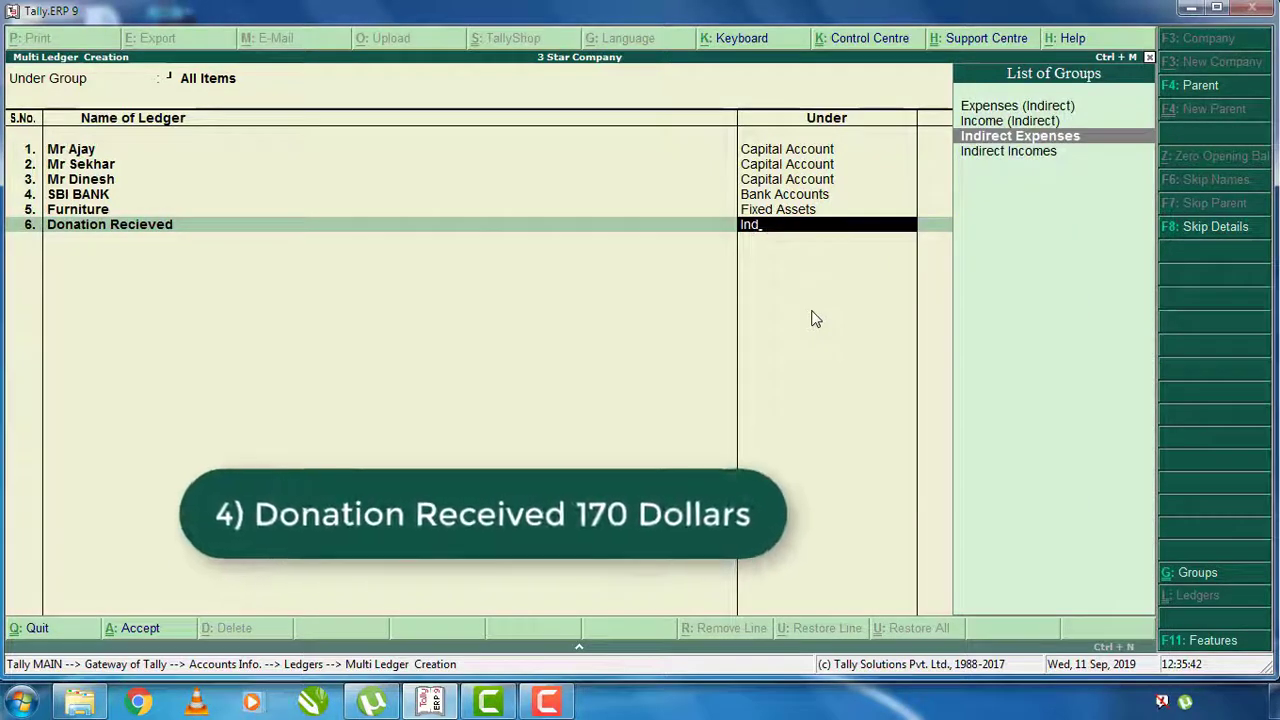
{"action": "key", "text": "Down"}
{"action": "key", "text": "Return"}
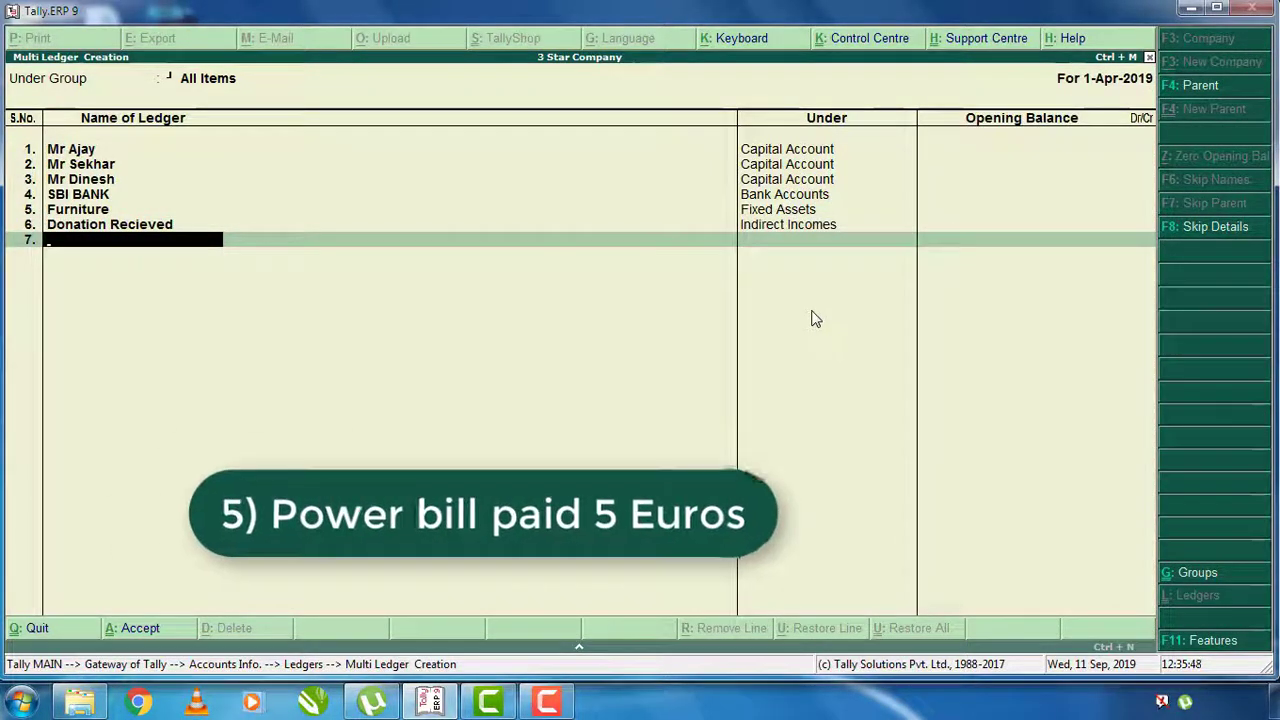
- Add a ledger named Power Bill Paid under the Indirect Expenses group, leaving its opening balance blank
{"action": "type", "text": "Power Bill"}
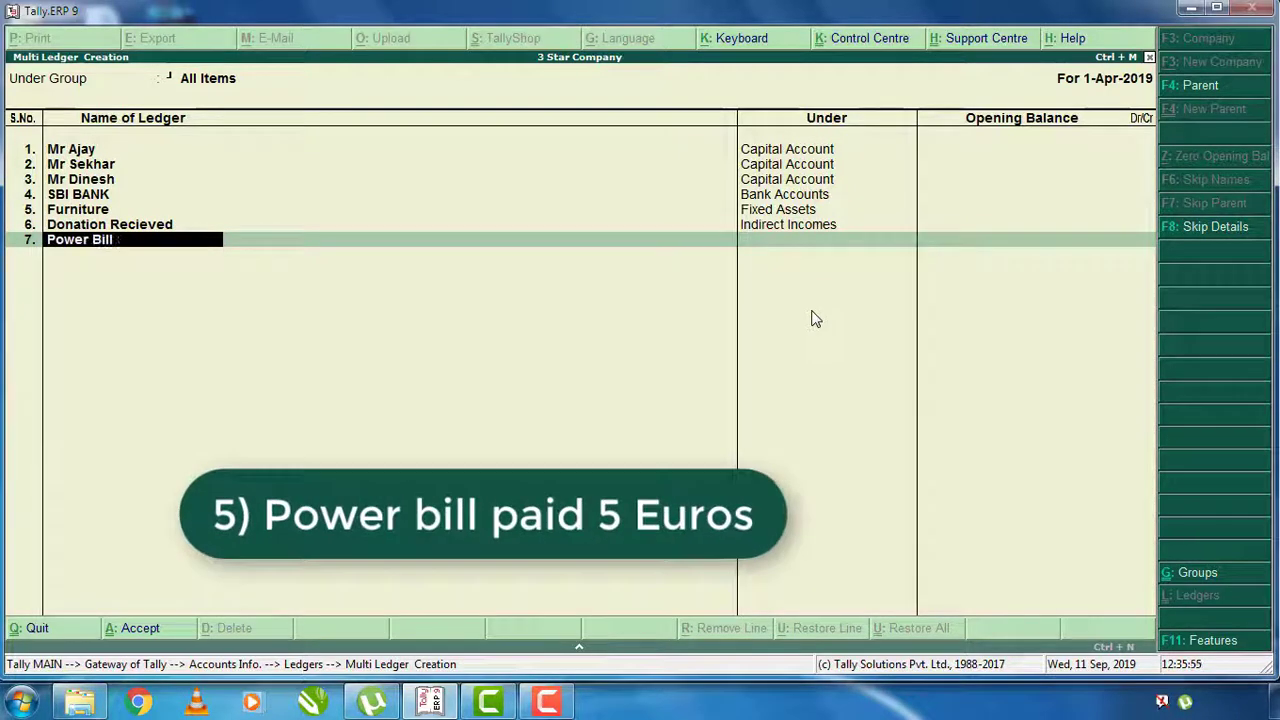
{"action": "type", "text": " Paid"}
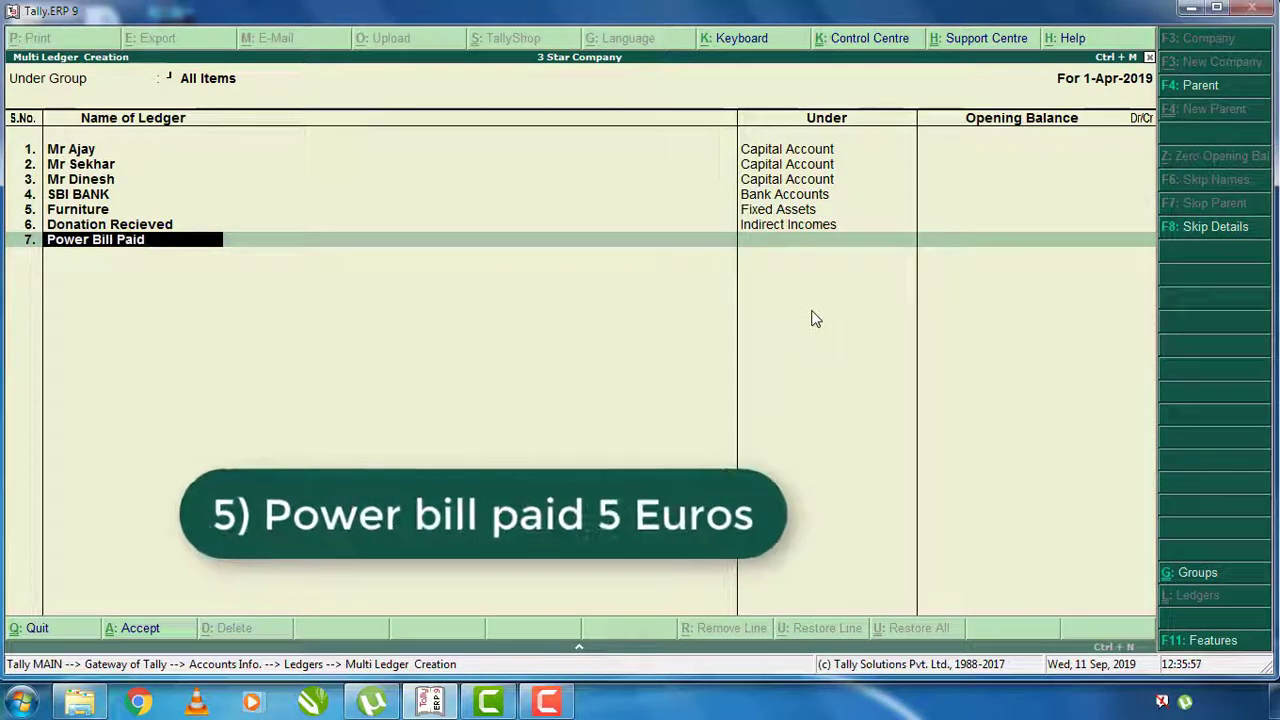
{"action": "key", "text": "Return"}
{"action": "type", "text": "ind"}
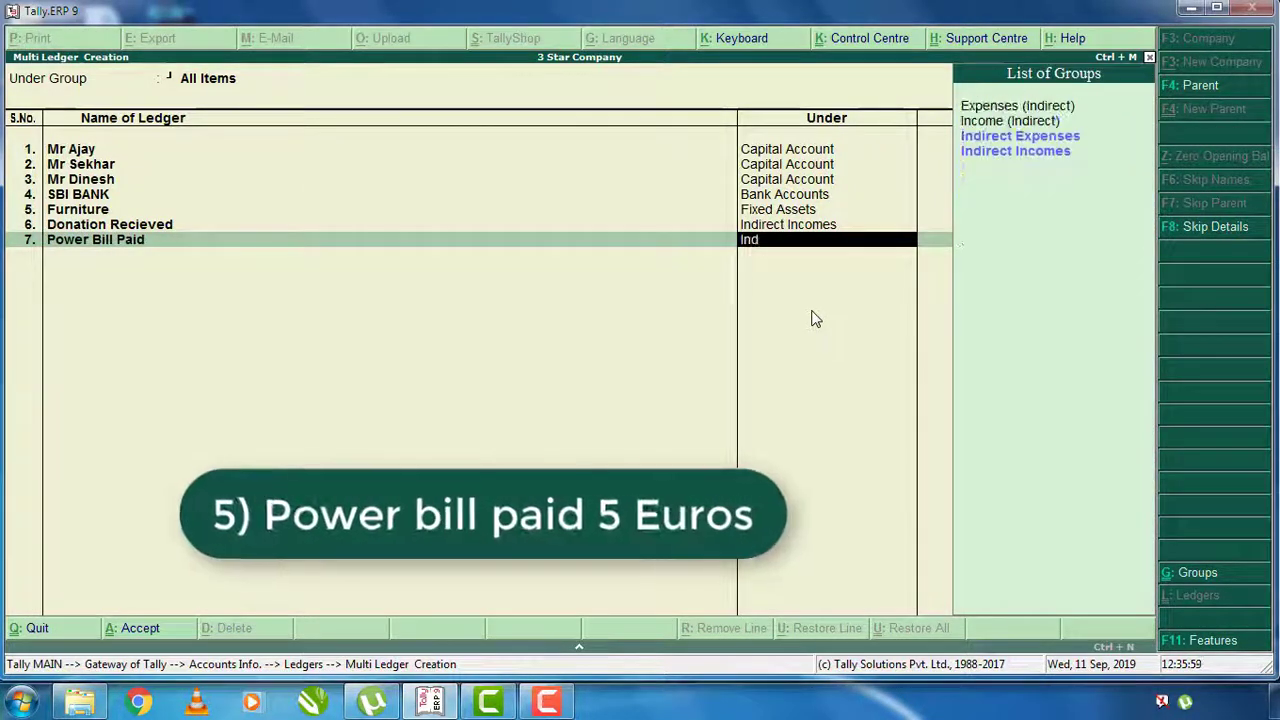
{"action": "key", "text": "Down"}
{"action": "key", "text": "Down"}
{"action": "key", "text": "Return"}
{"action": "key", "text": "Return"}
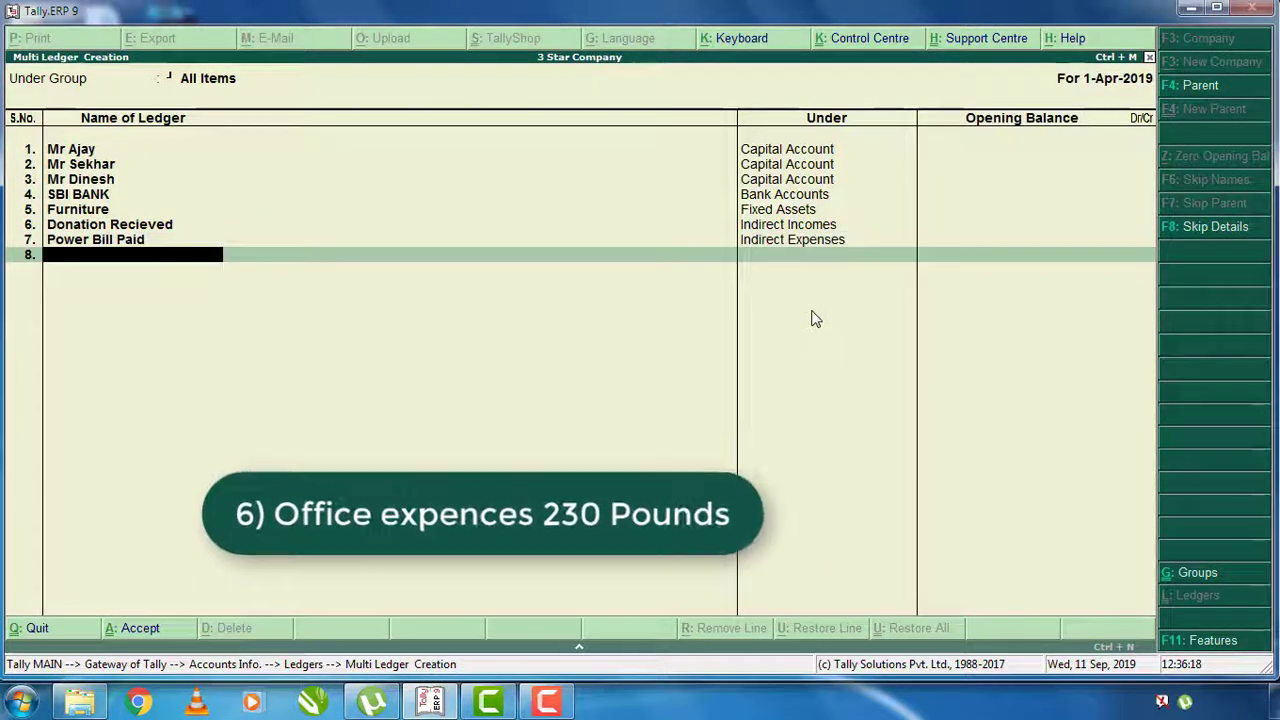
- Add a ledger named Office Exp under the Indirect Expenses group, leaving its opening balance blank
{"action": "type", "text": "Office Exp"}
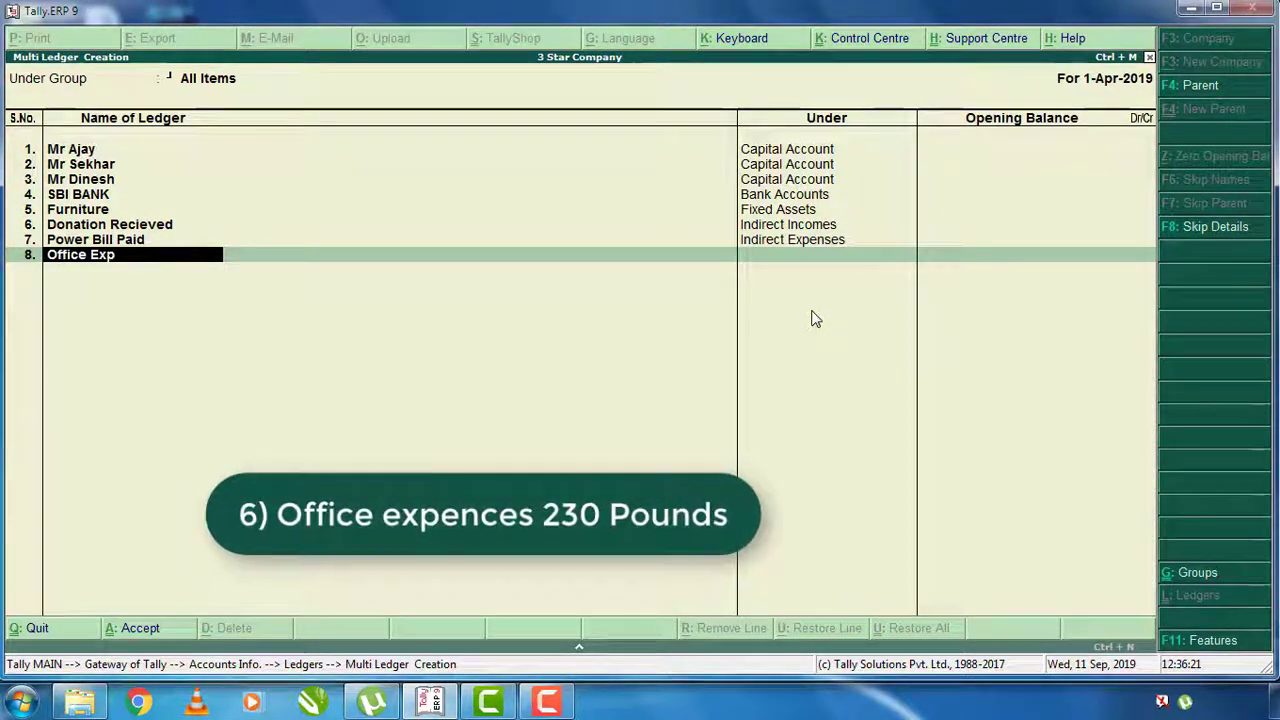
{"action": "key", "text": "Return"}
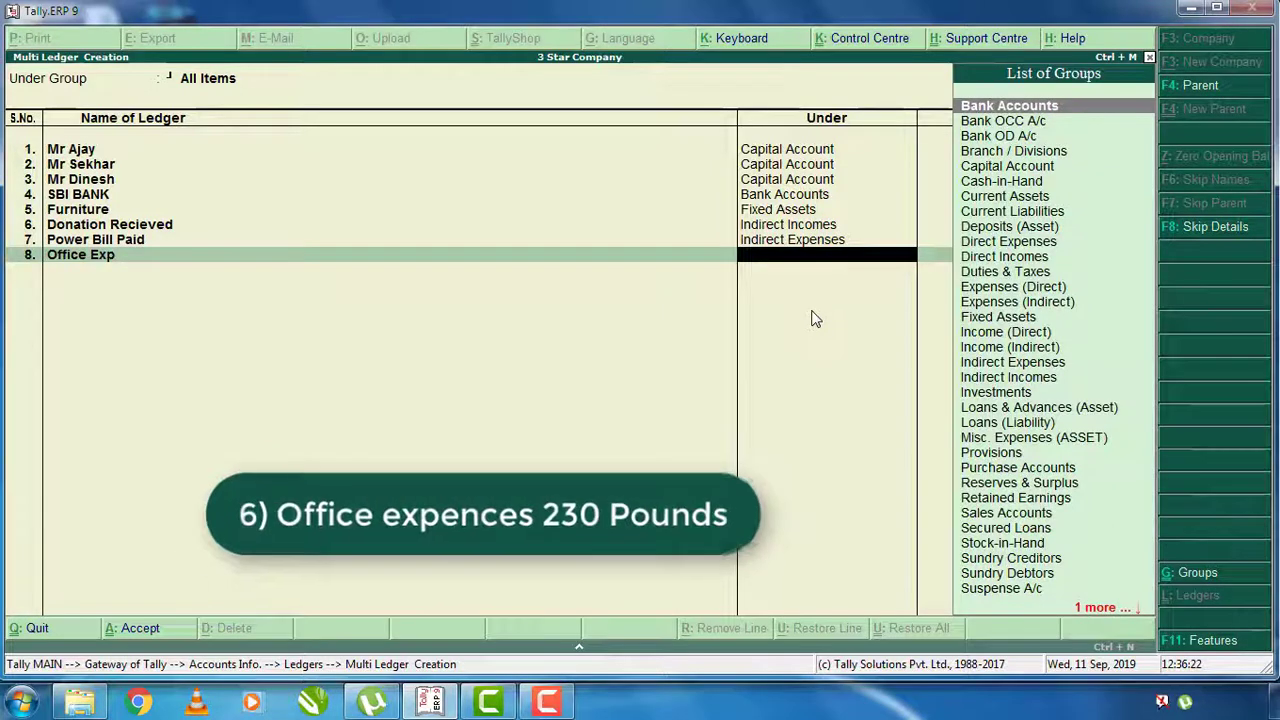
{"action": "type", "text": "Ind"}
{"action": "key", "text": "Return"}
{"action": "key", "text": "Return"}
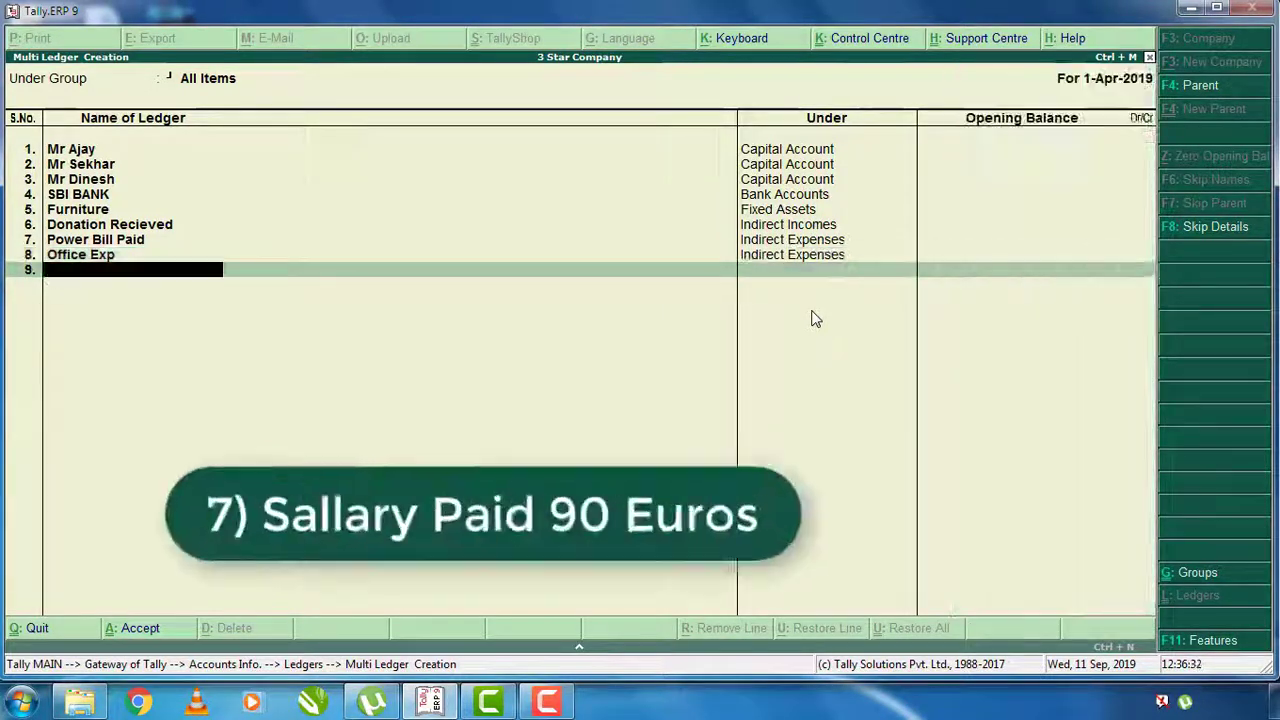
- Add a ledger named Sallary Paid under the Indirect Expenses group, leaving its opening balance blank
{"action": "type", "text": "Sallary Paid"}
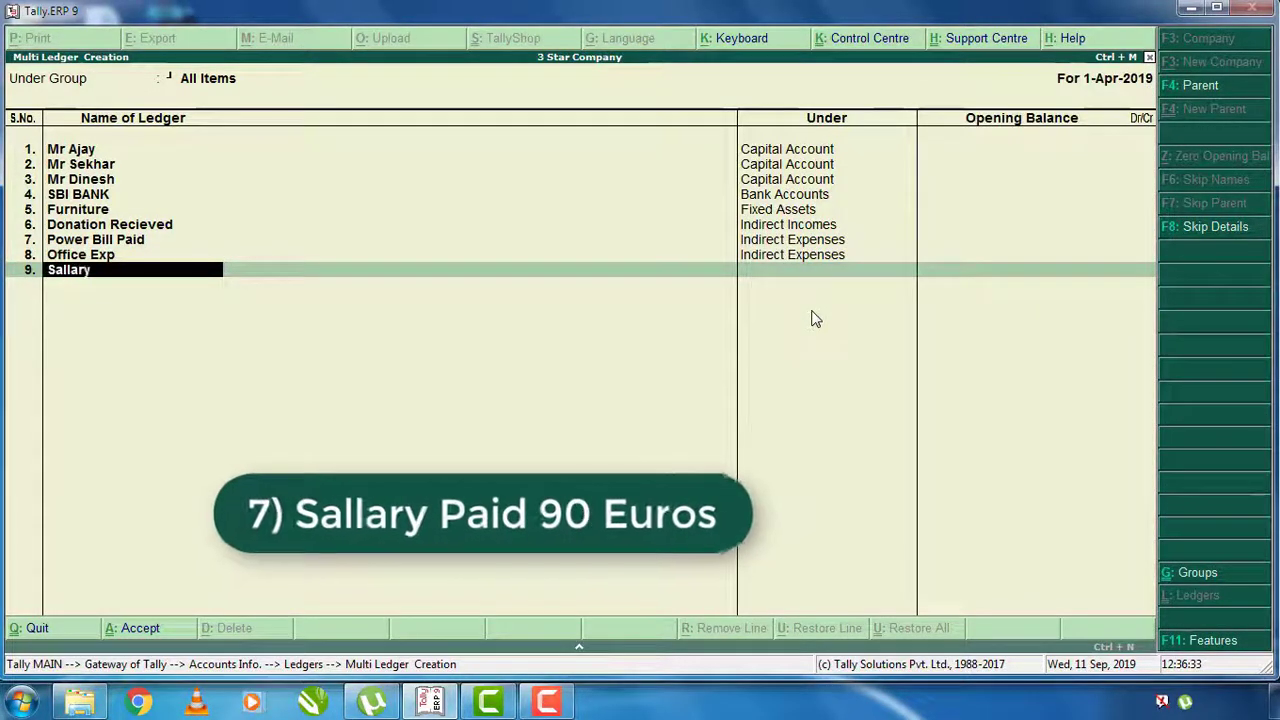
{"action": "key", "text": "Return"}
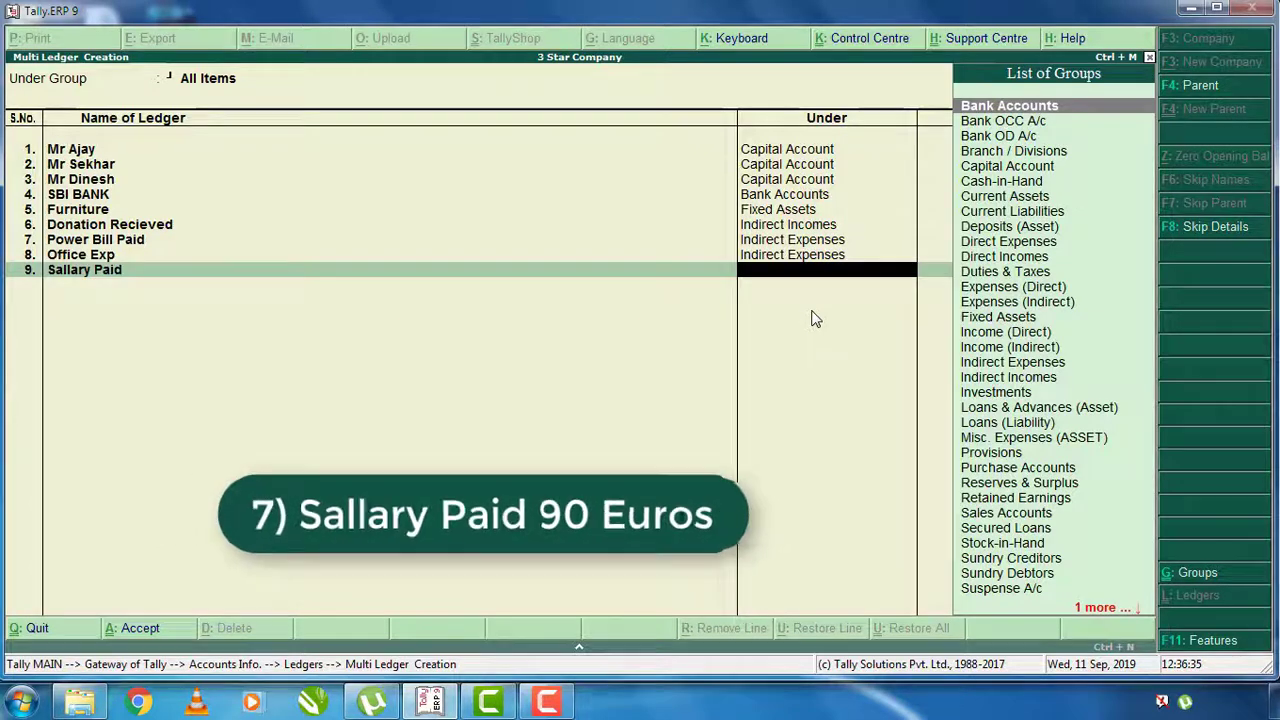
{"action": "type", "text": "Ind"}
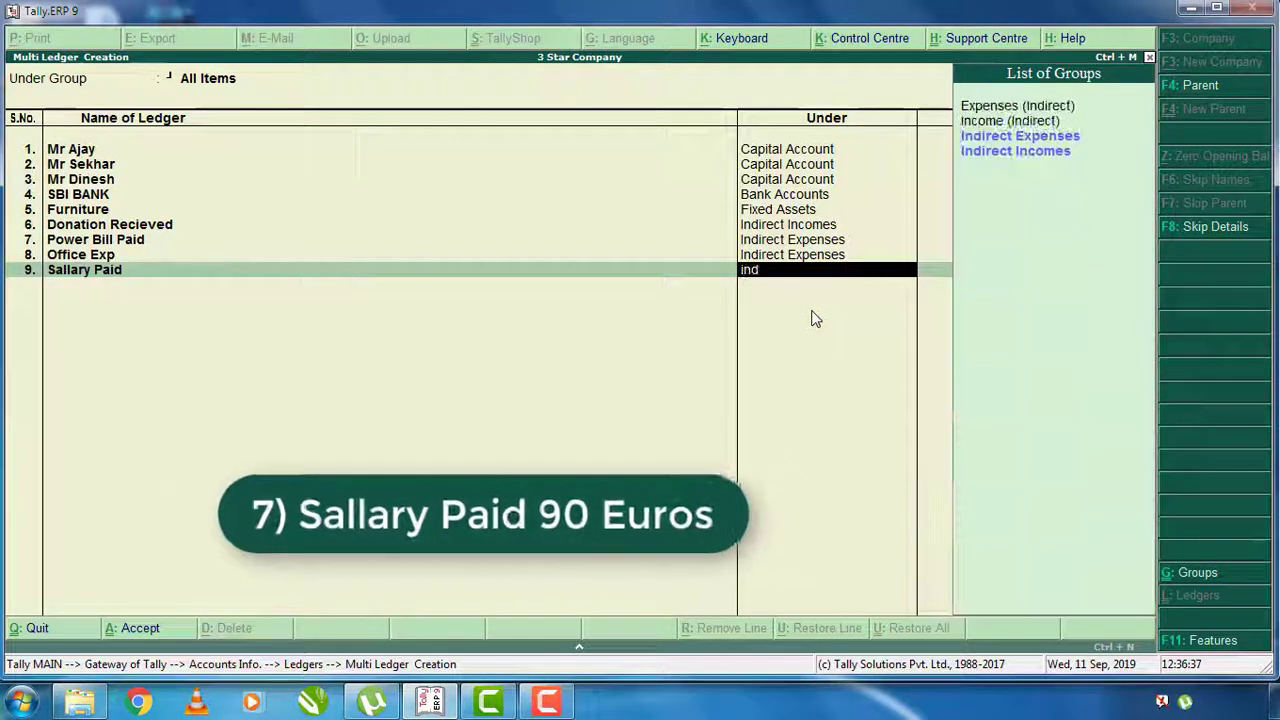
{"action": "key", "text": "Return"}
{"action": "key", "text": "Return"}
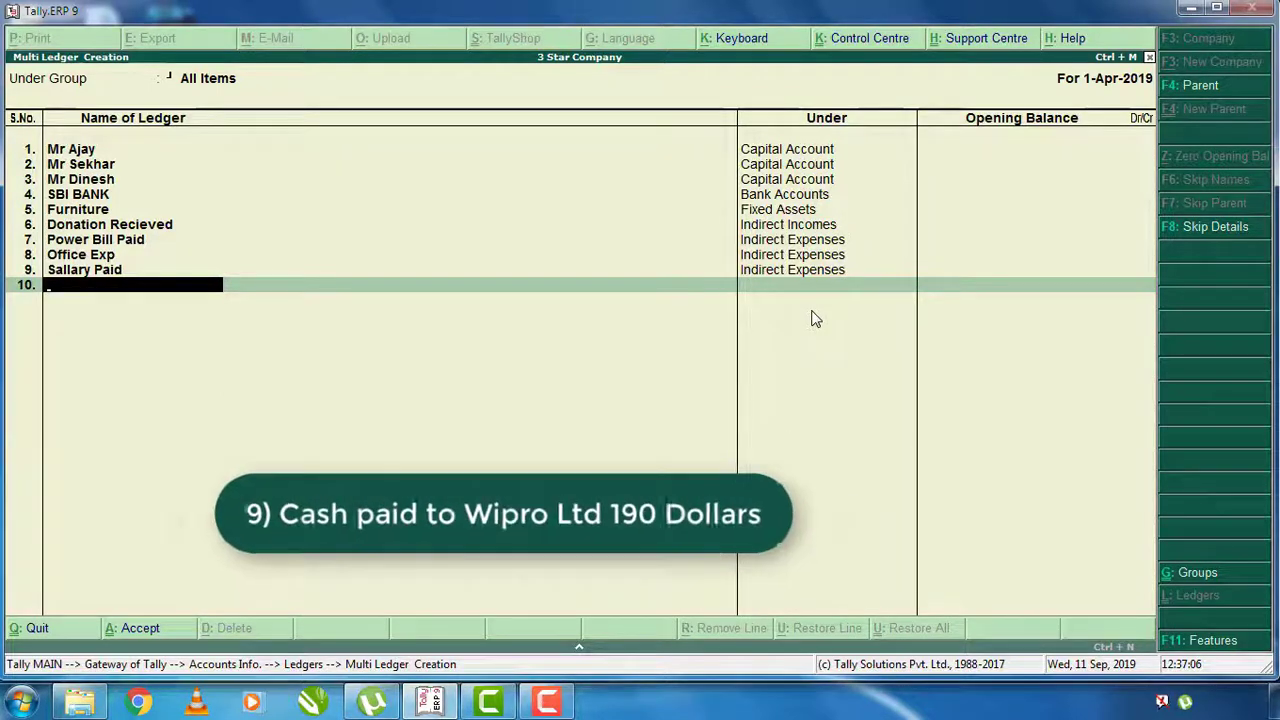
- Add a ledger named Wipro Ltd under the Sundry Creditors group, leaving its opening balance blank
{"action": "type", "text": "Wipro Ltd"}
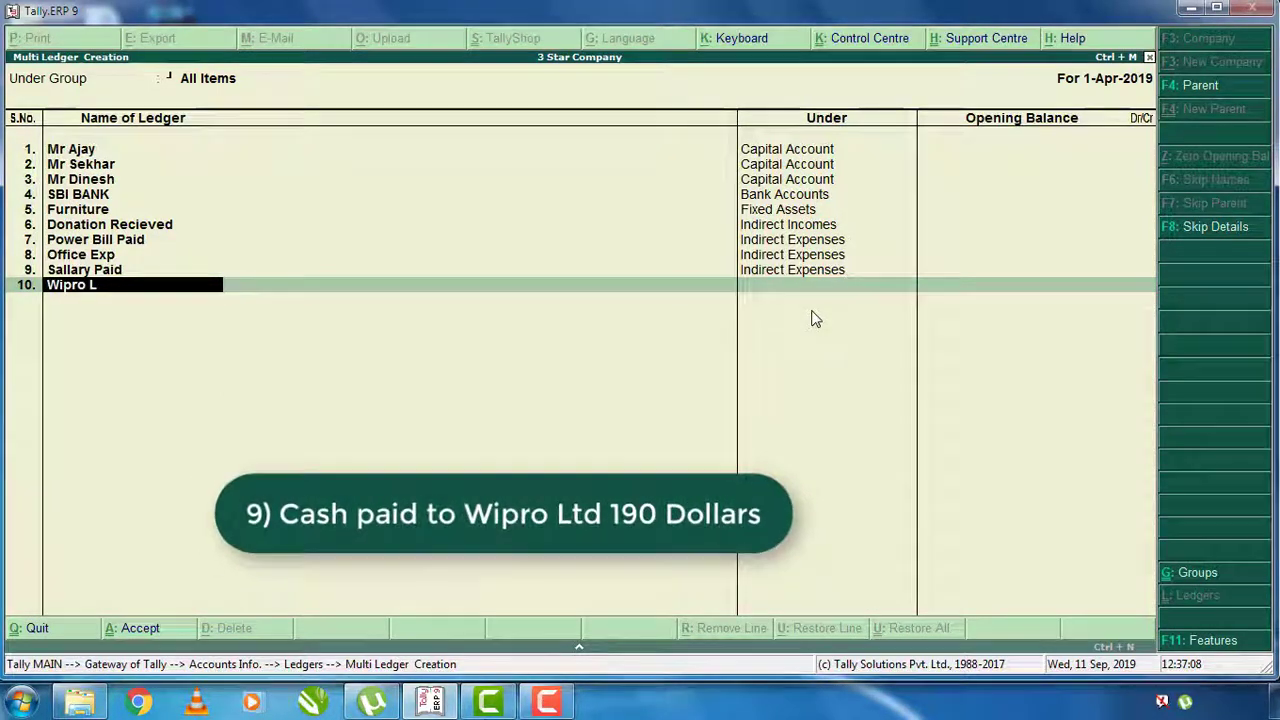
{"action": "key", "text": "Return"}
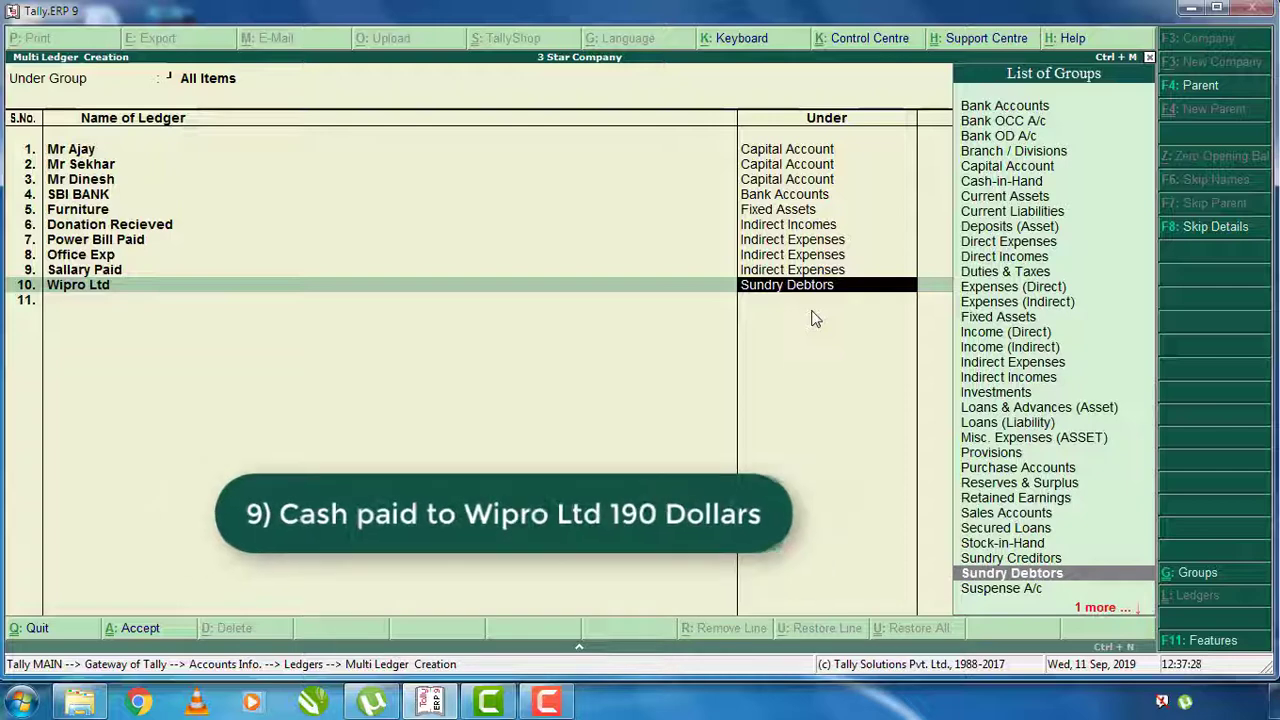
{"action": "type", "text": "Sun"}
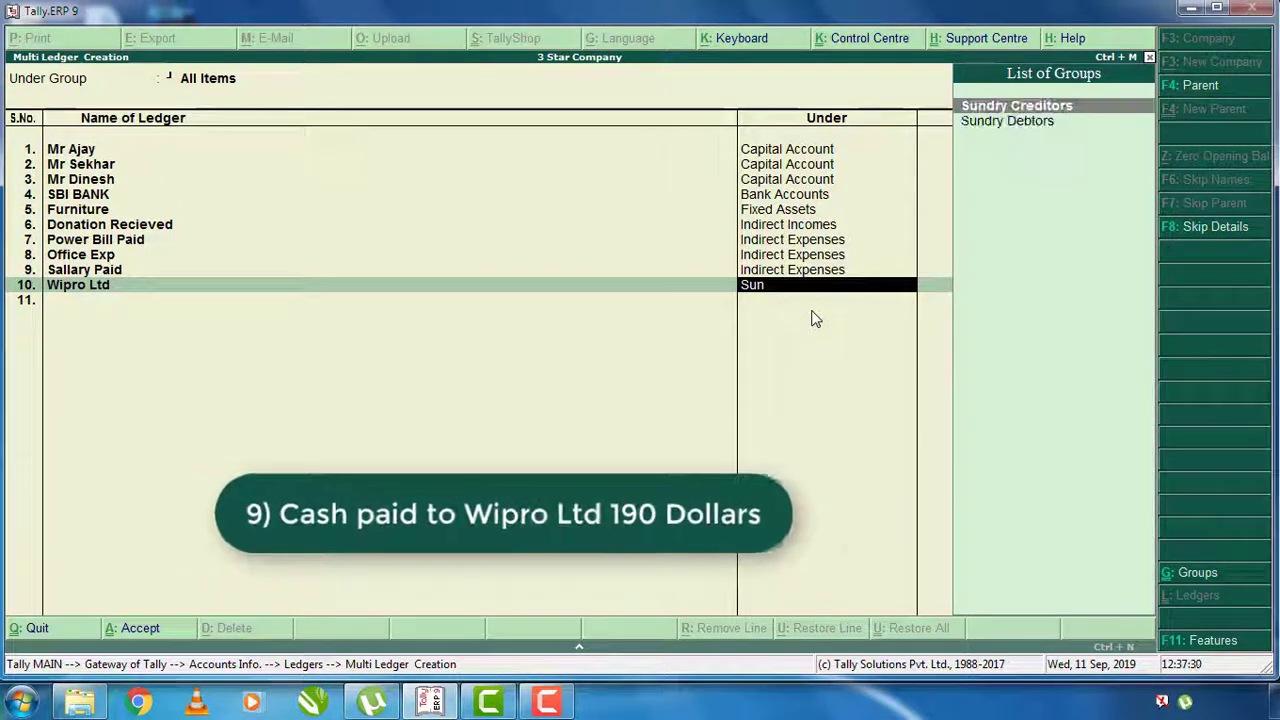
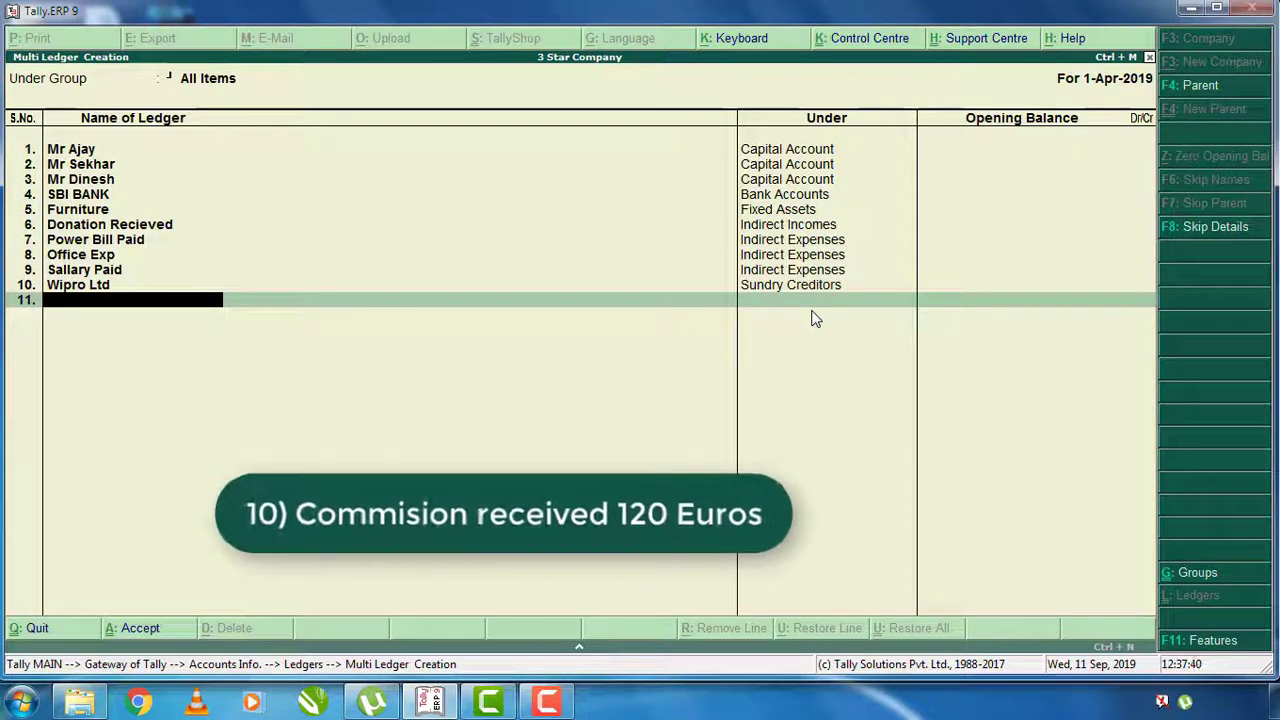
- Add a ledger named Commision Received under the Indirect Incomes group, leaving its opening balance blank
{"action": "type", "text": "ommisi"}
{"action": "key", "text": "BackSpace"}
{"action": "key", "text": "BackSpace"}
{"action": "type", "text": "ision Received"}
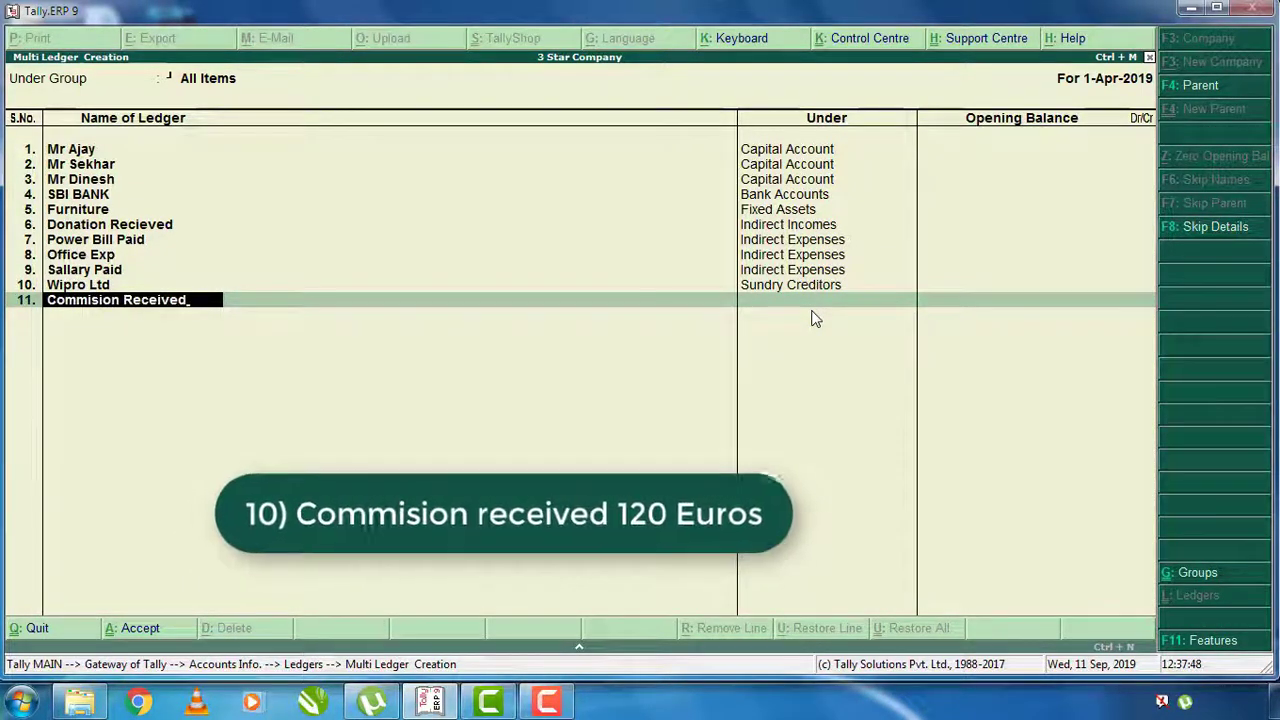
{"action": "key", "text": "Return"}
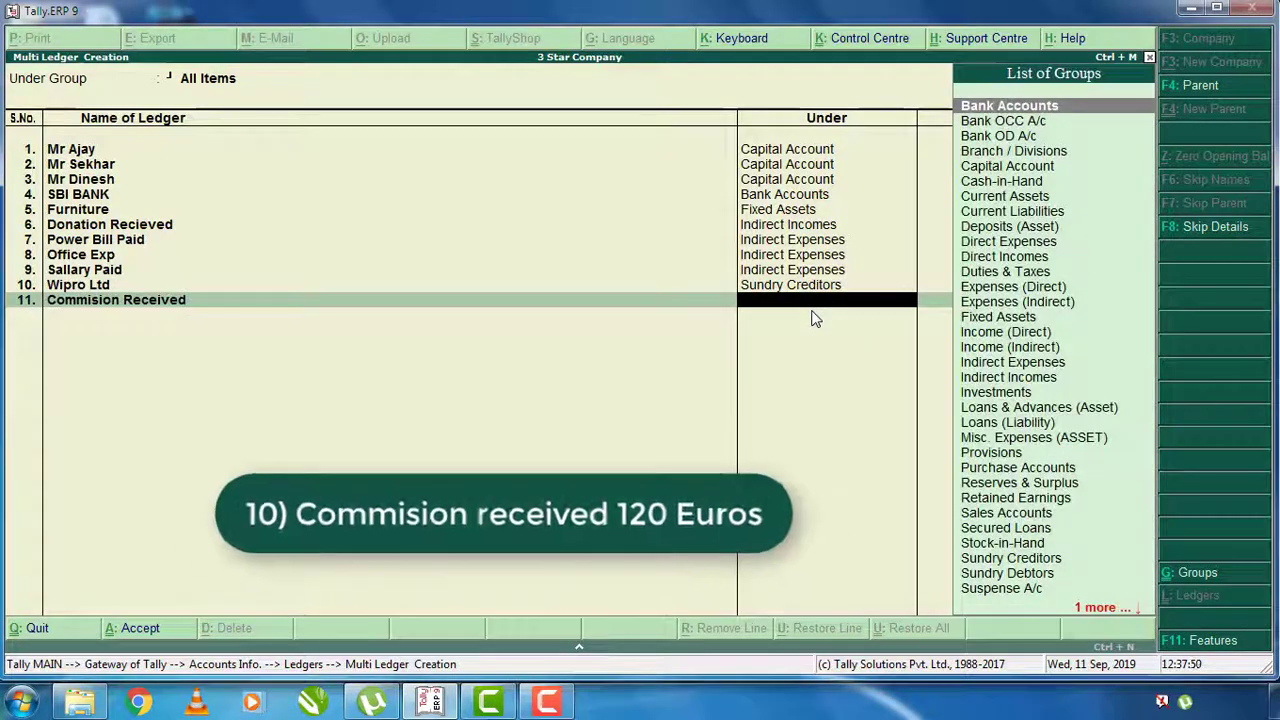
{"action": "type", "text": "Ind"}
{"action": "key", "text": "Down"}
{"action": "key", "text": "Return"}
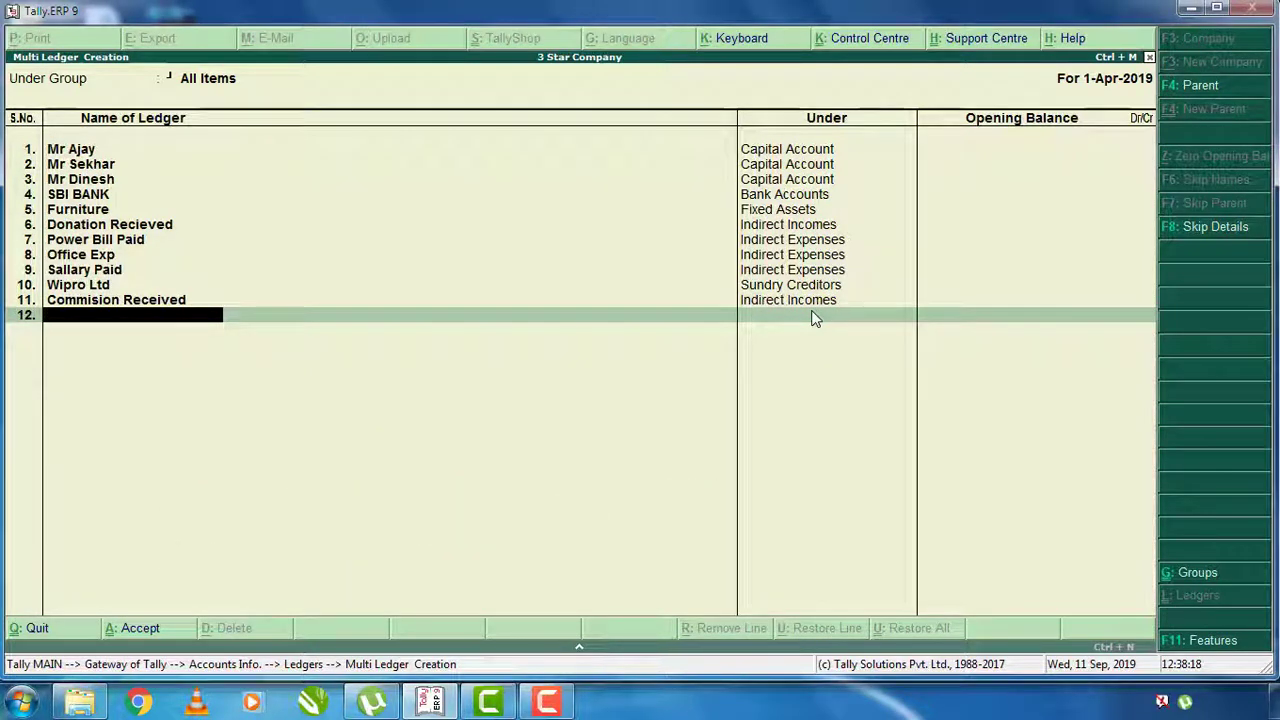
- Finish and save the multiple-ledger list, and return to the Gateway of Tally
{"action": "key", "text": "Return"}
{"action": "key", "text": "Return"}
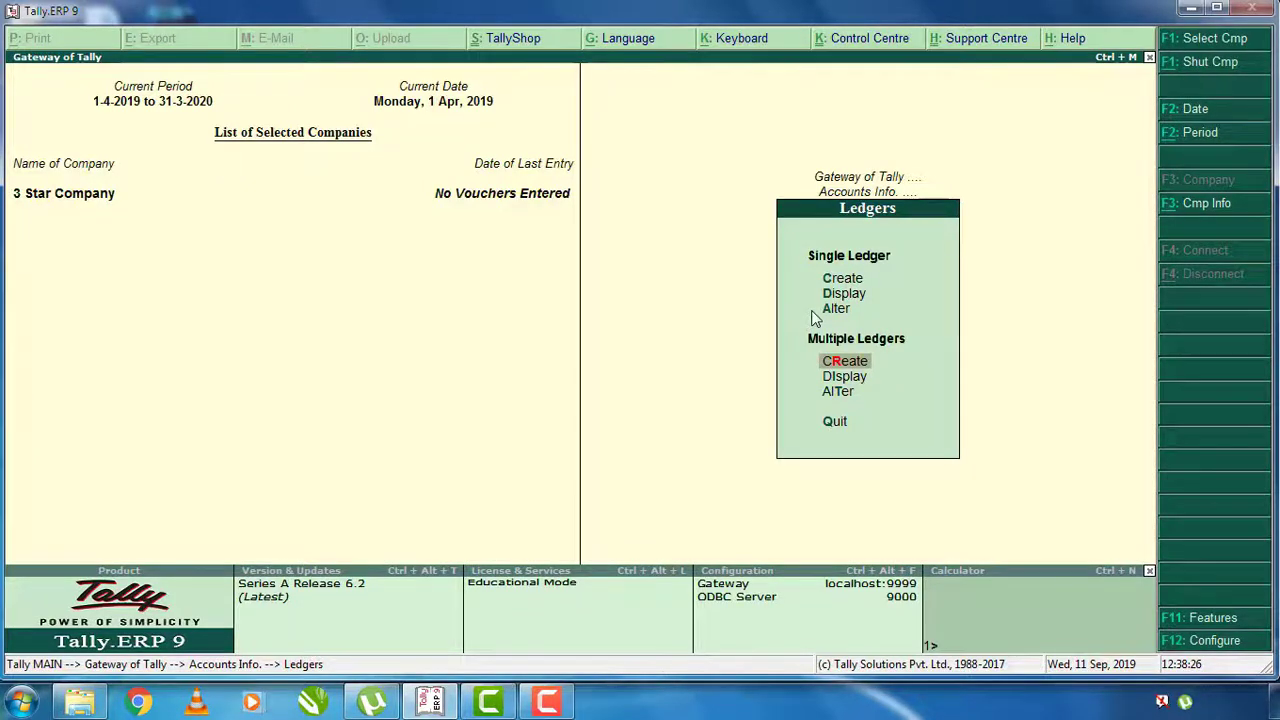
{"action": "key", "text": "Escape"}
{"action": "key", "text": "Escape"}
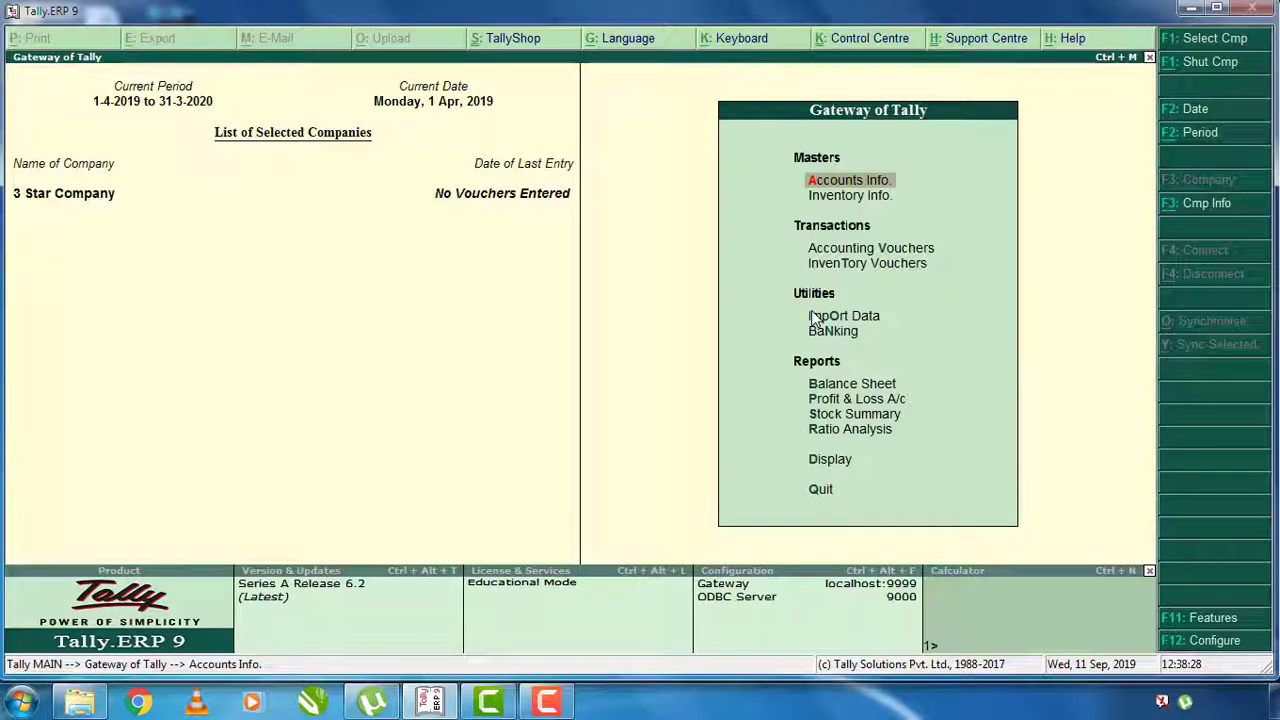
- Start a Receipt accounting voucher with Cash as the receiving account
{"action": "key", "text": "Down"}
{"action": "key", "text": "Down"}
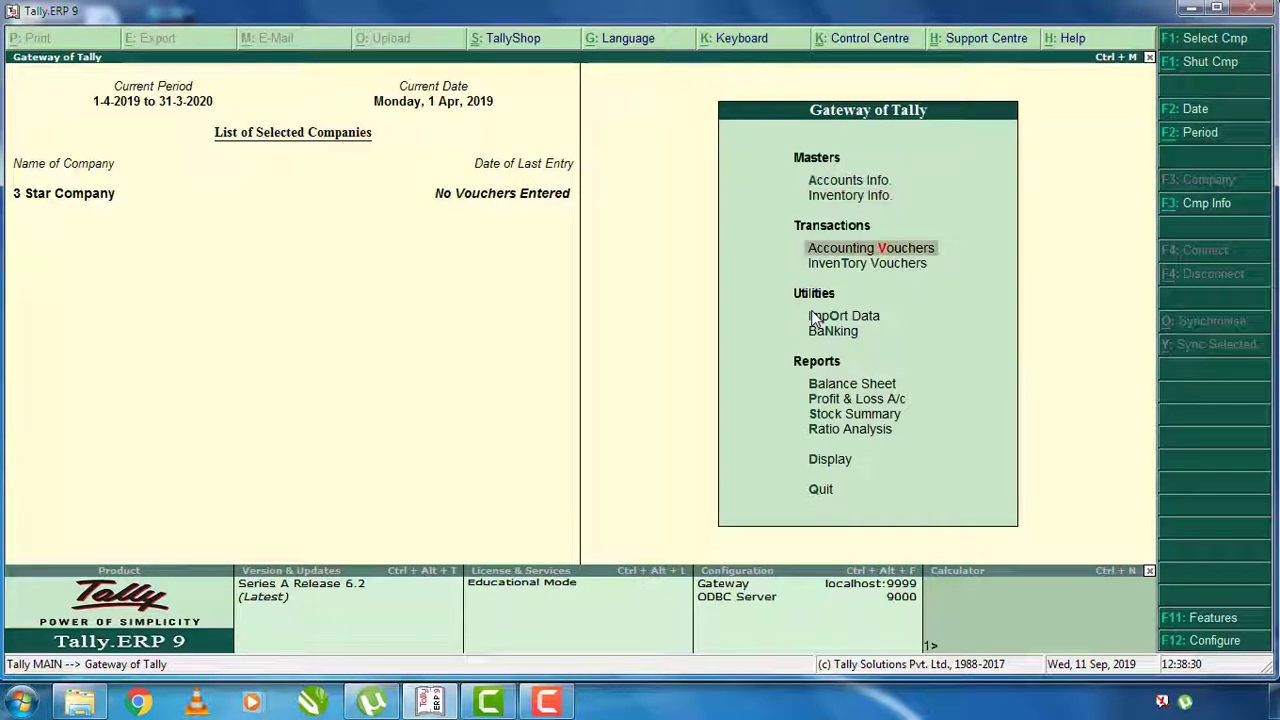
{"action": "key", "text": "Return"}
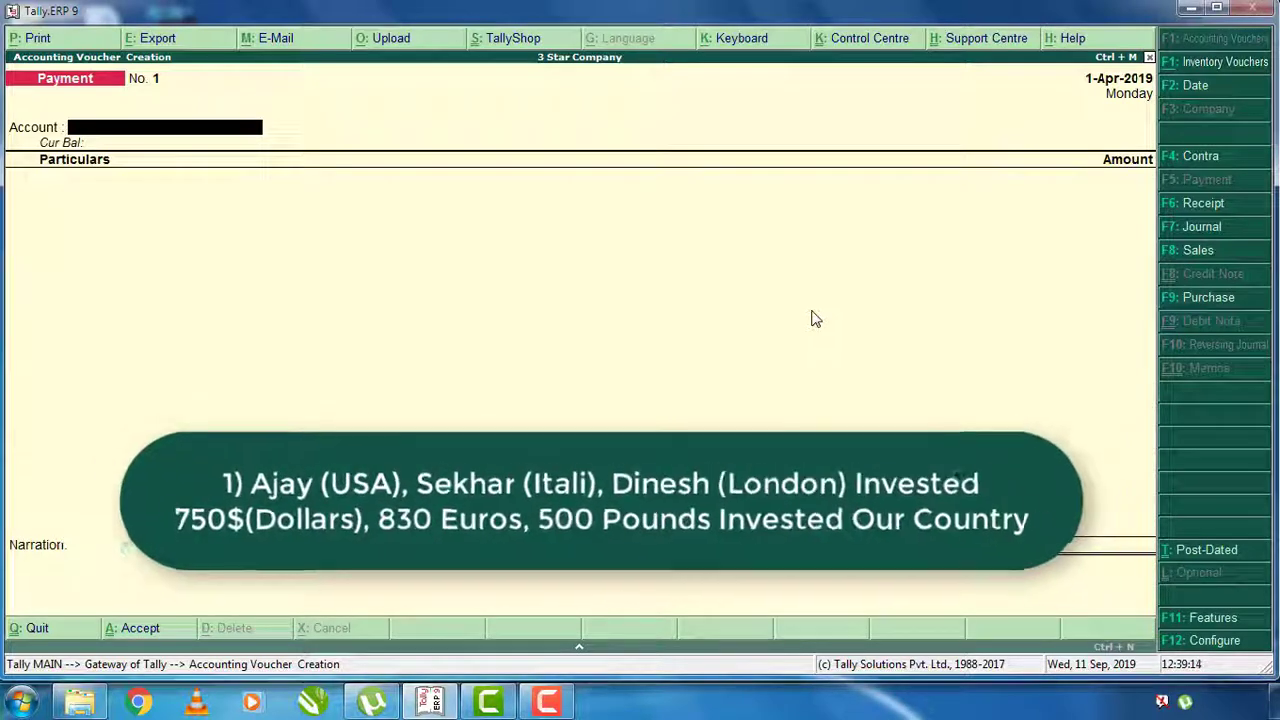
{"action": "key", "text": "F6"}
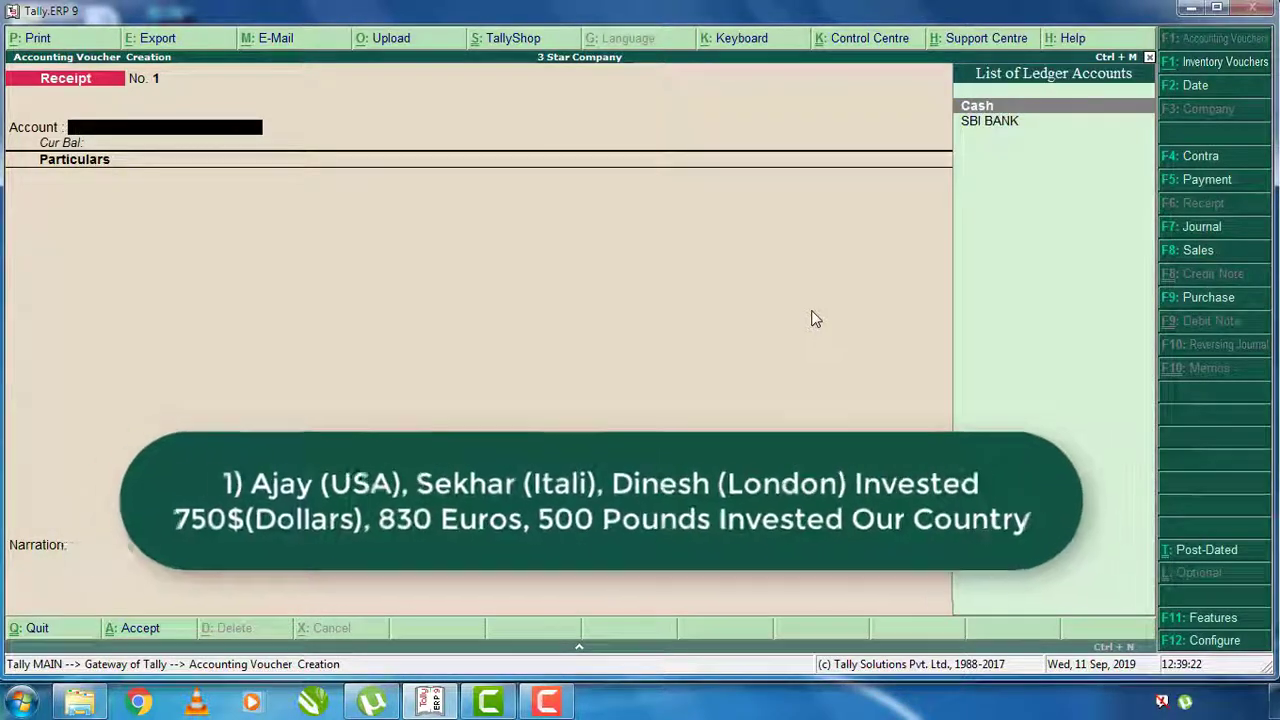
{"action": "key", "text": "Return"}
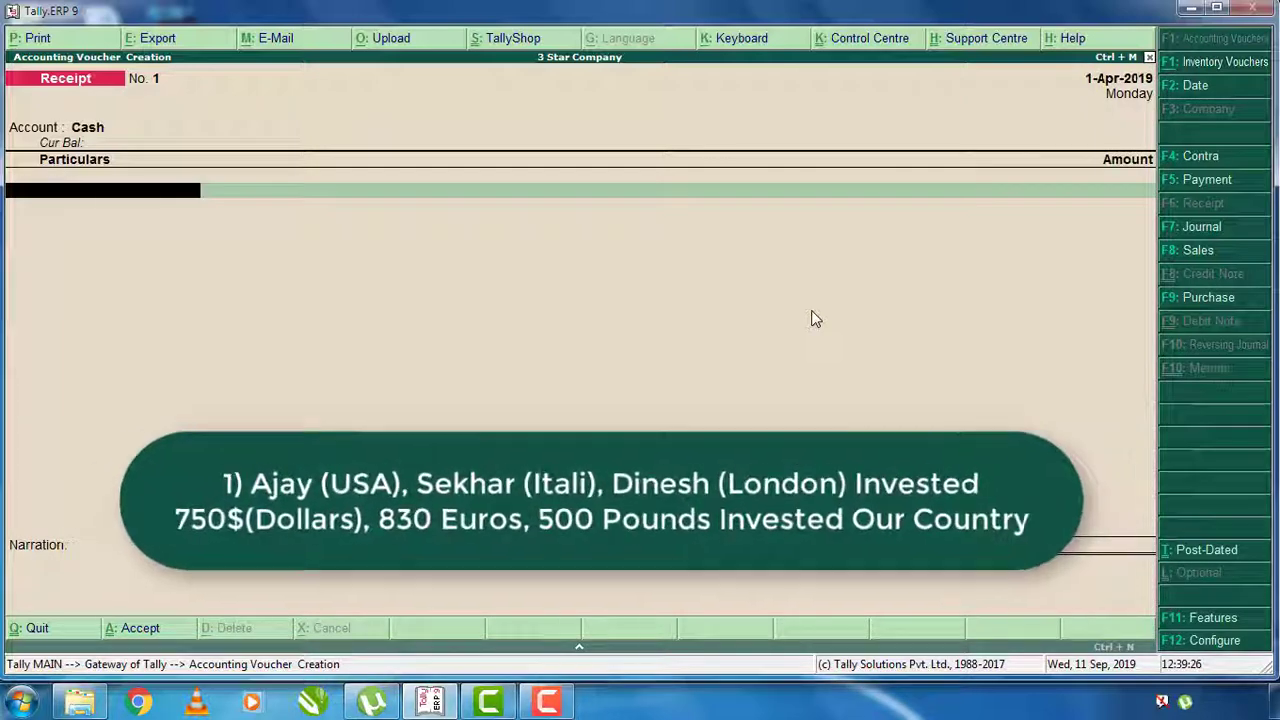
- Enter the first investor's capital ledger in the receipt with an amount of $750, accepting the exchange rate of ₹ 67/$
{"action": "type", "text": "Mr"}
{"action": "key", "text": "Down"}
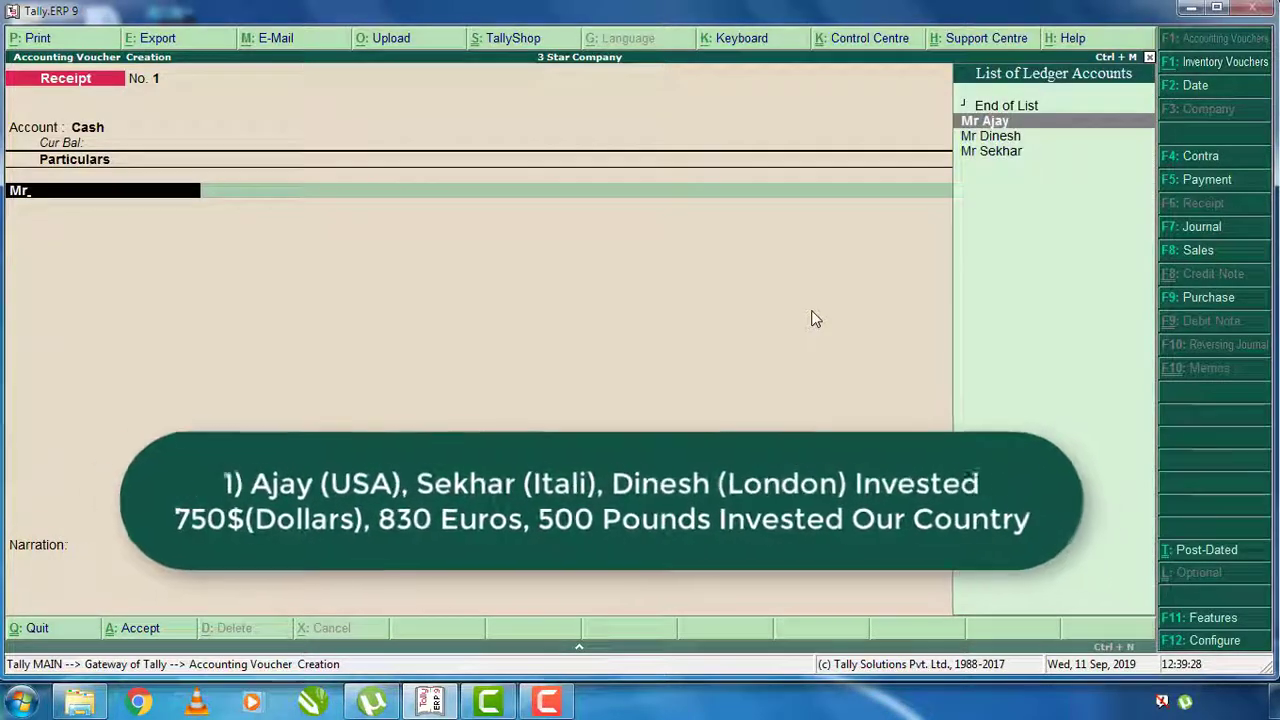
{"action": "key", "text": "Return"}
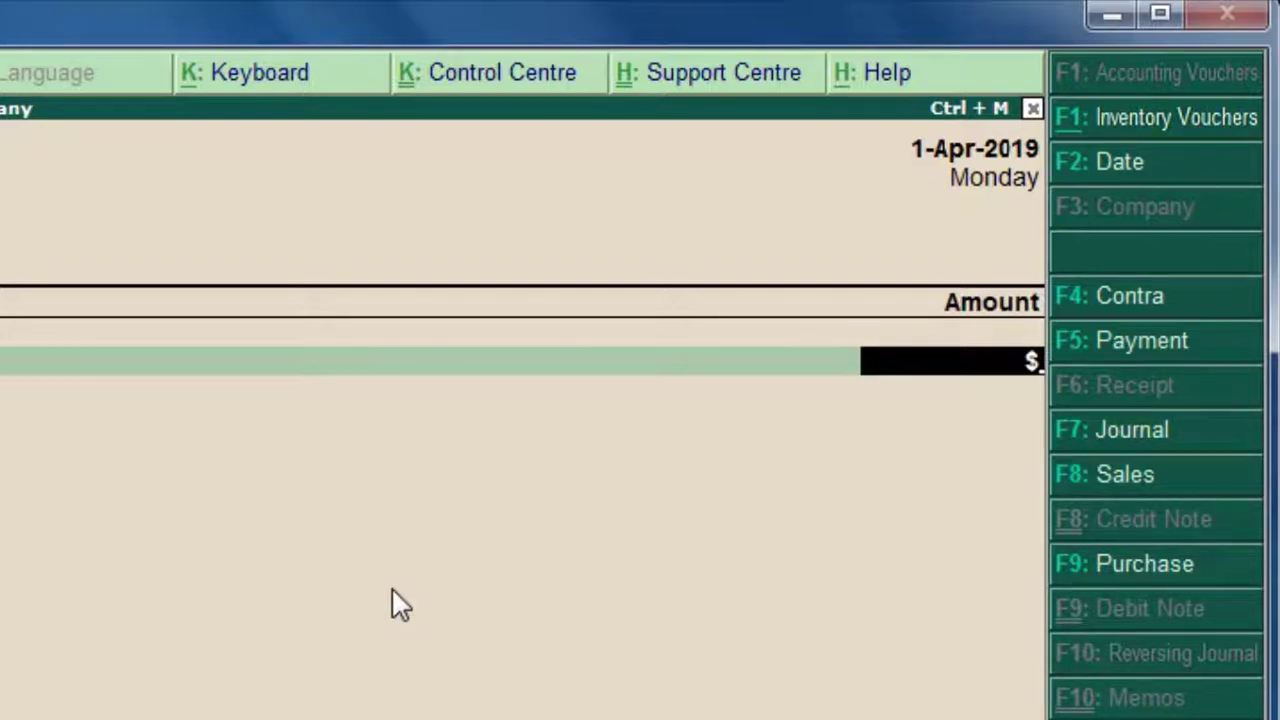
{"action": "type", "text": "750"}
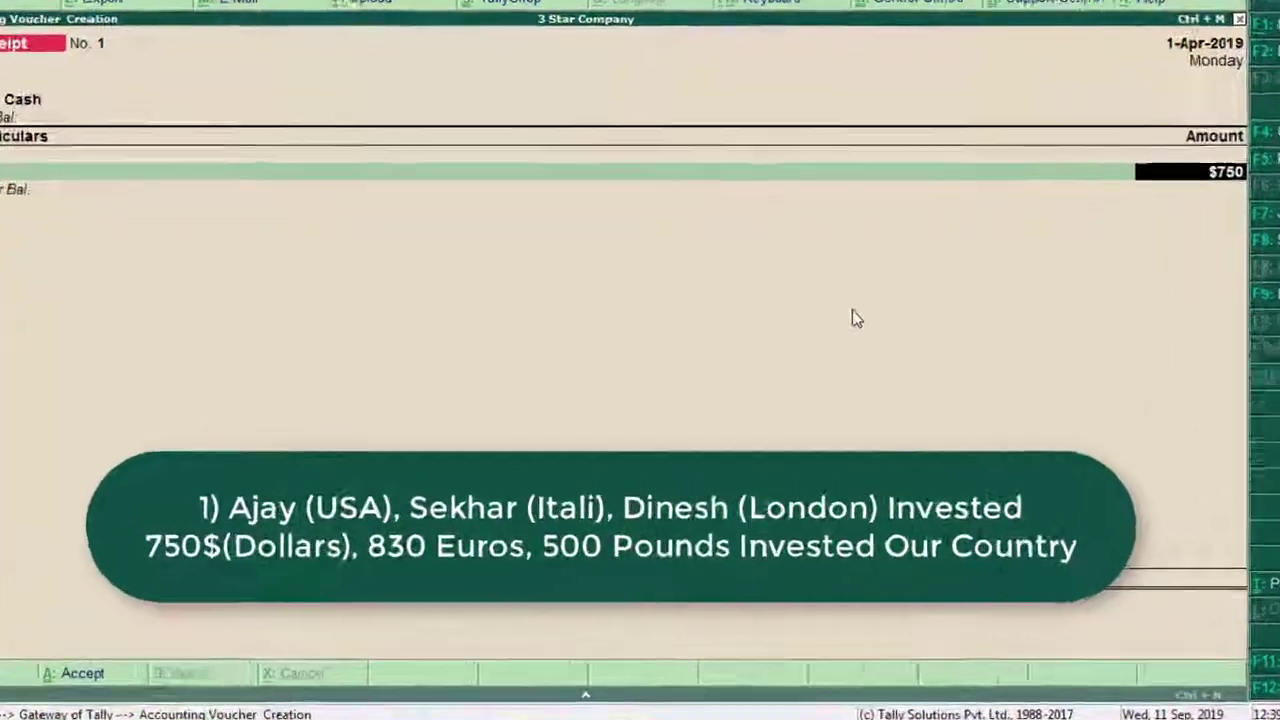
{"action": "key", "text": "Return"}
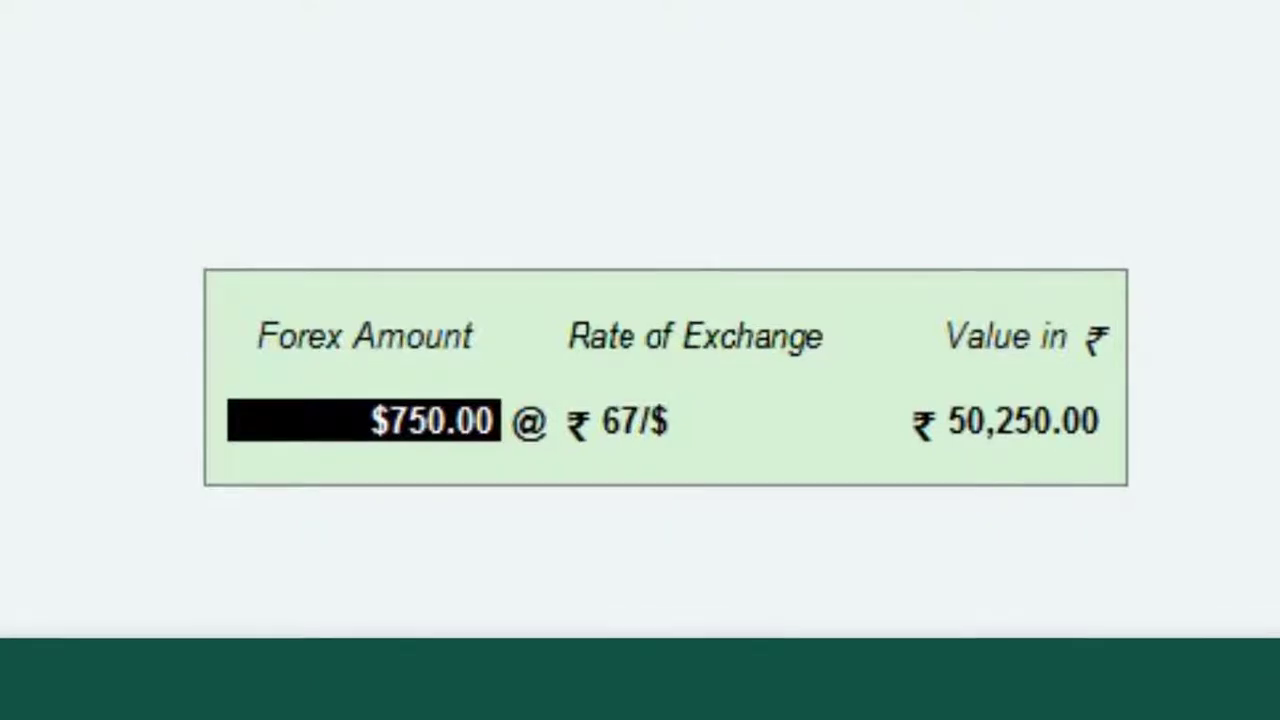
{"action": "key", "text": "Return"}
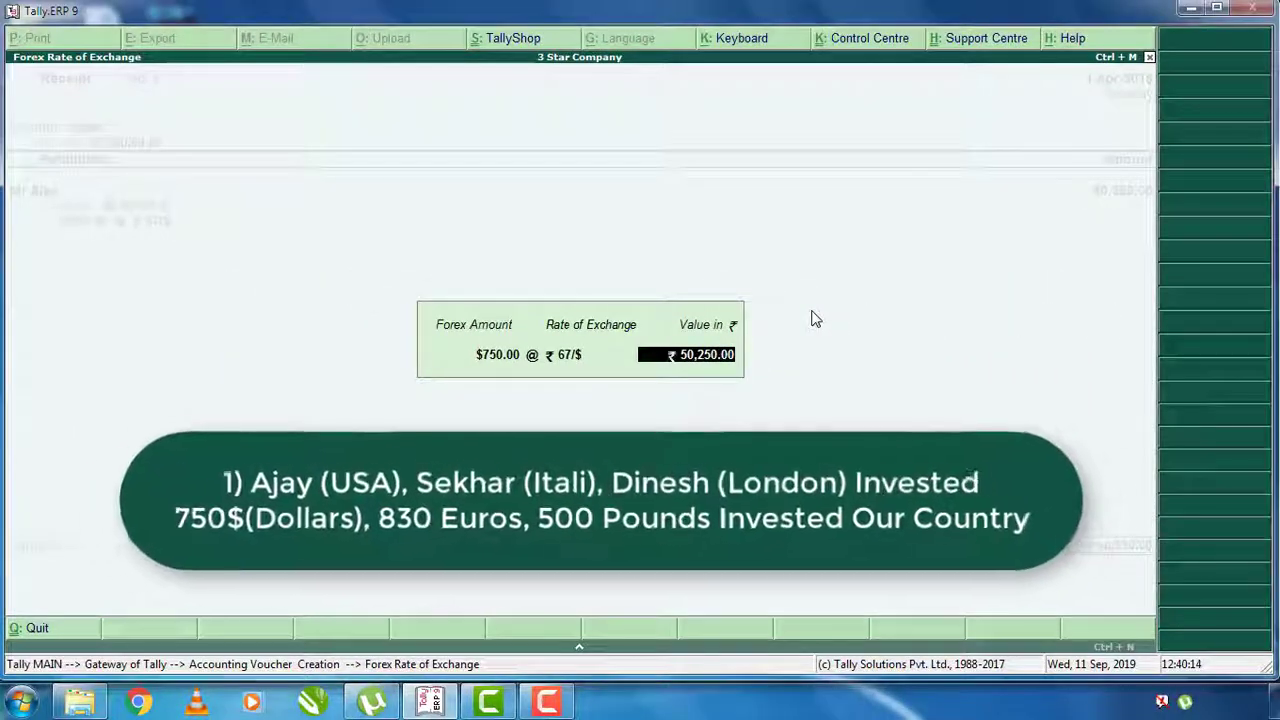
{"action": "key", "text": "Return"}
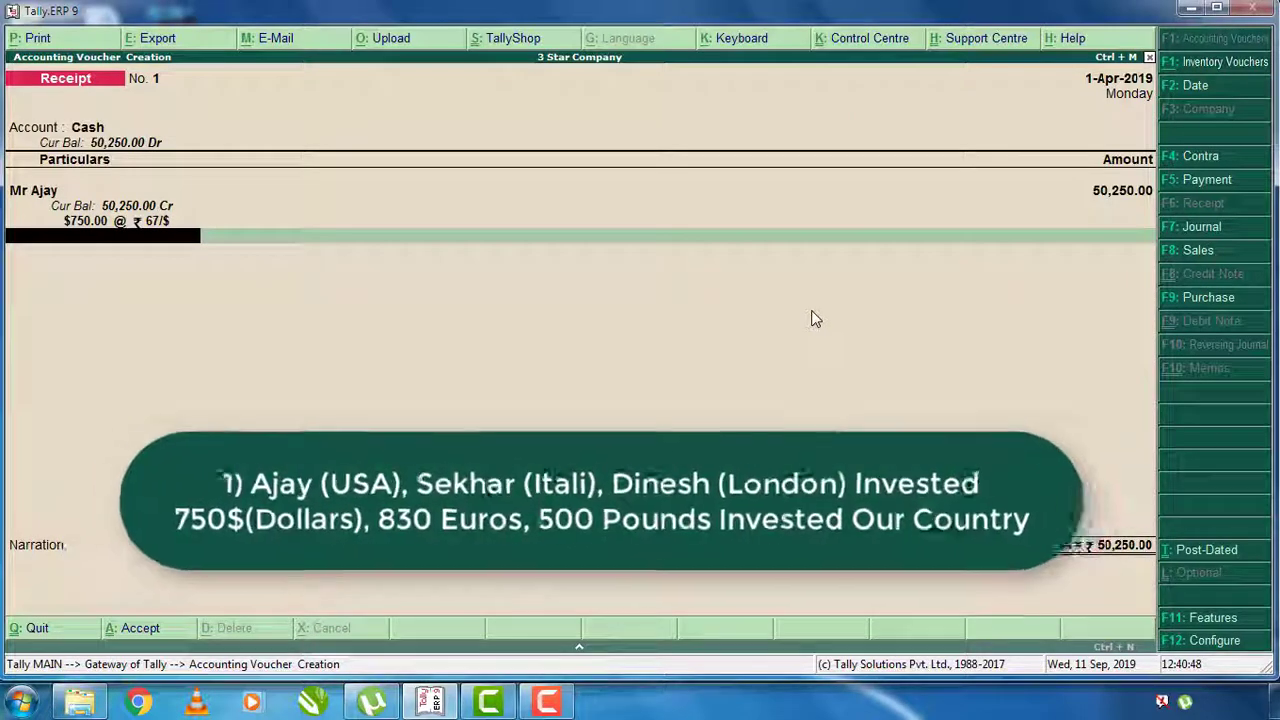
- Add the second investor's capital ledger to the receipt with an amount of E830, accepting the exchange rate of ₹ 71/E
{"action": "type", "text": "Mr Se"}
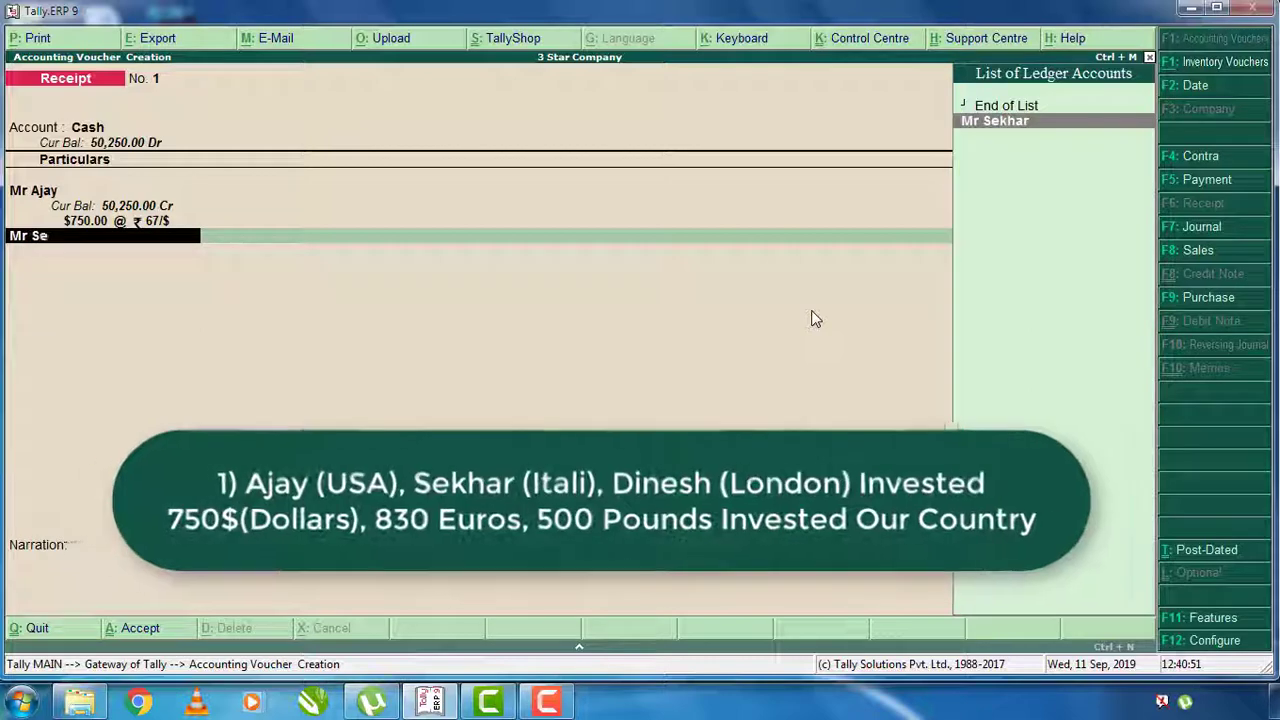
{"action": "key", "text": "Return"}
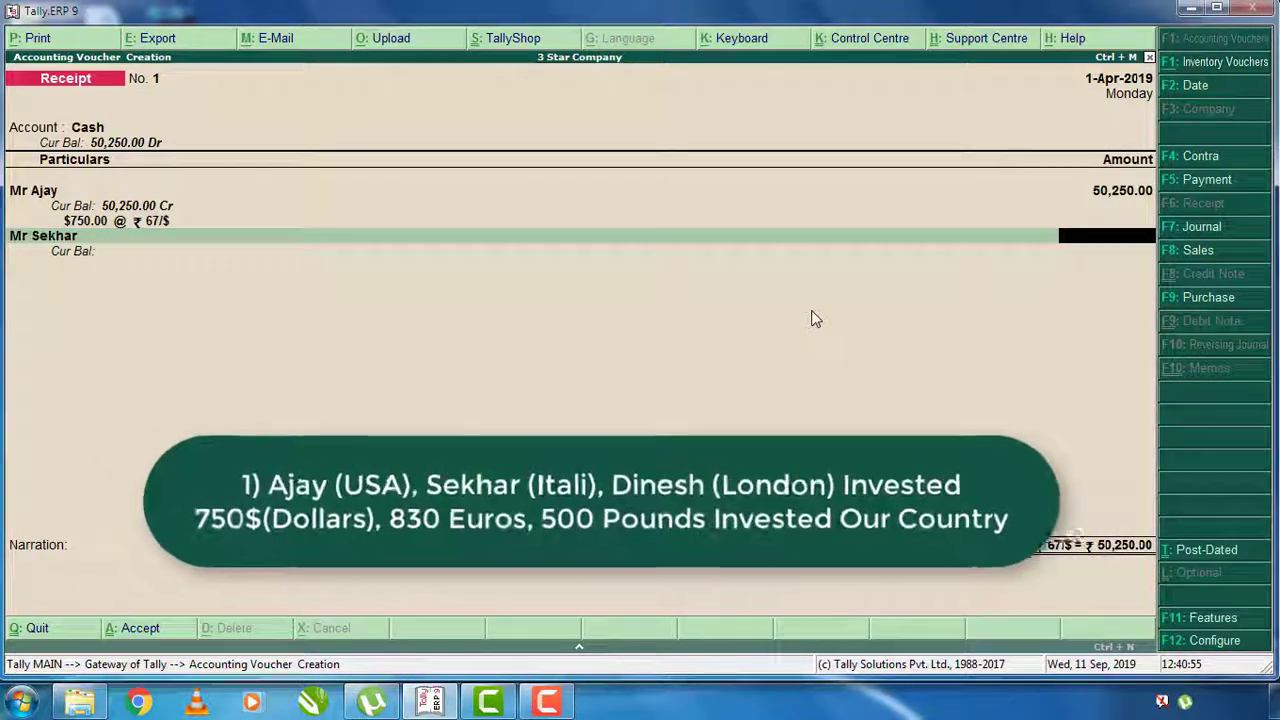
{"action": "type", "text": "E"}
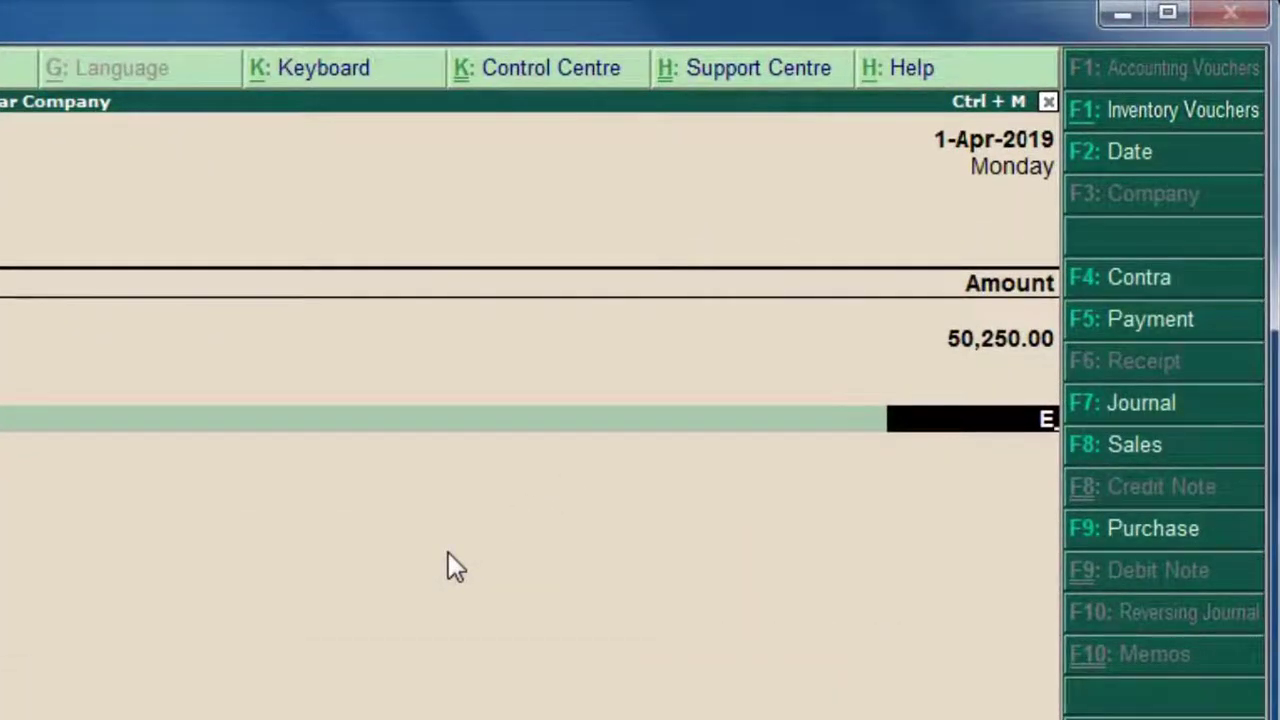
{"action": "type", "text": "830"}
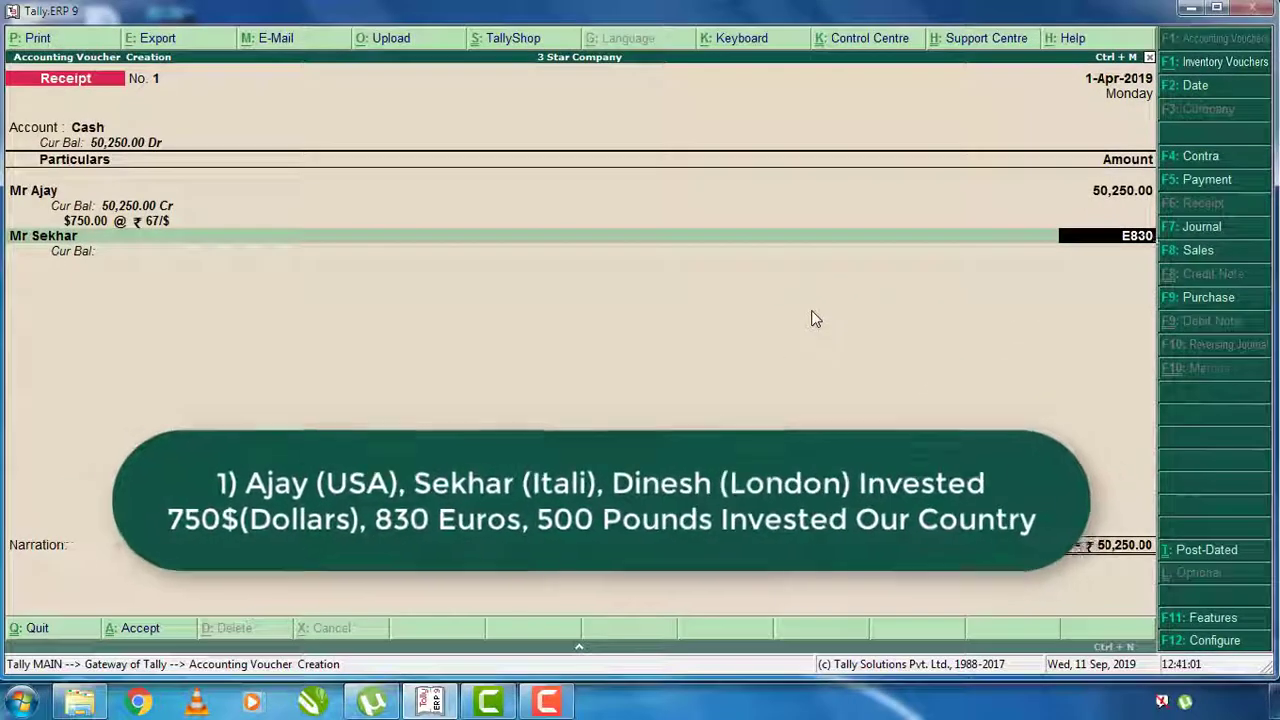
{"action": "key", "text": "Return"}
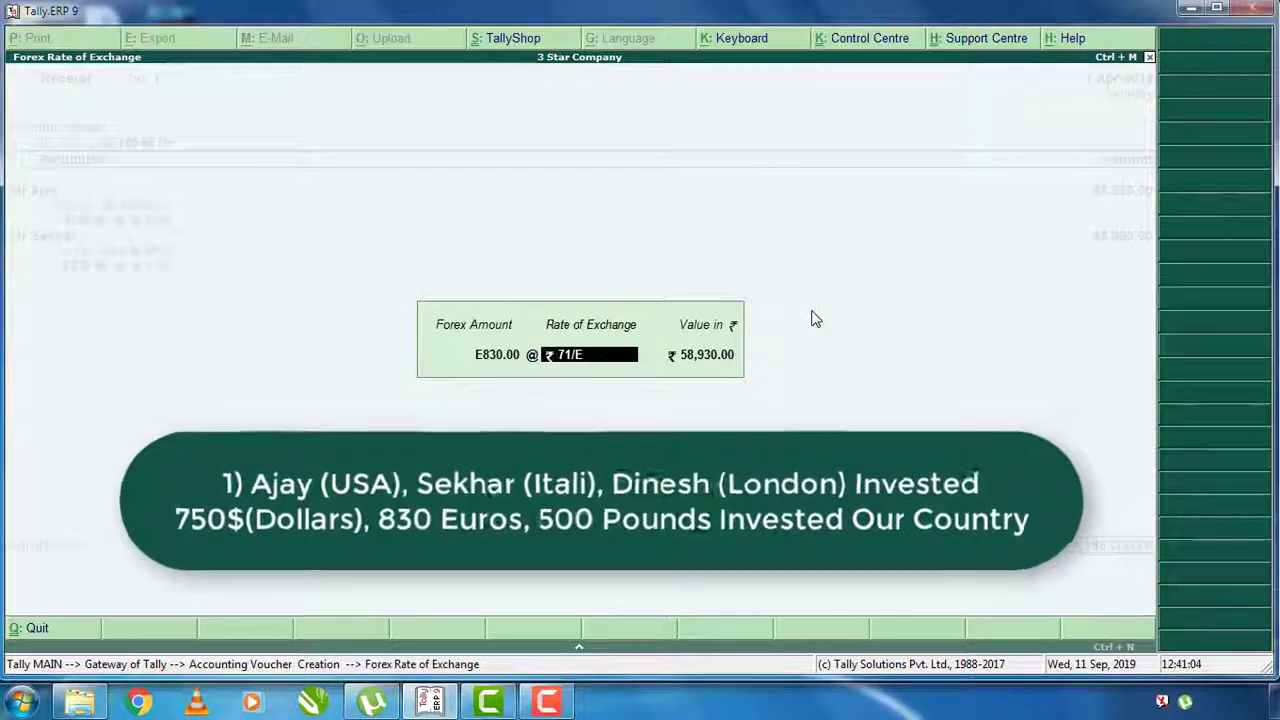
{"action": "key", "text": "Return"}
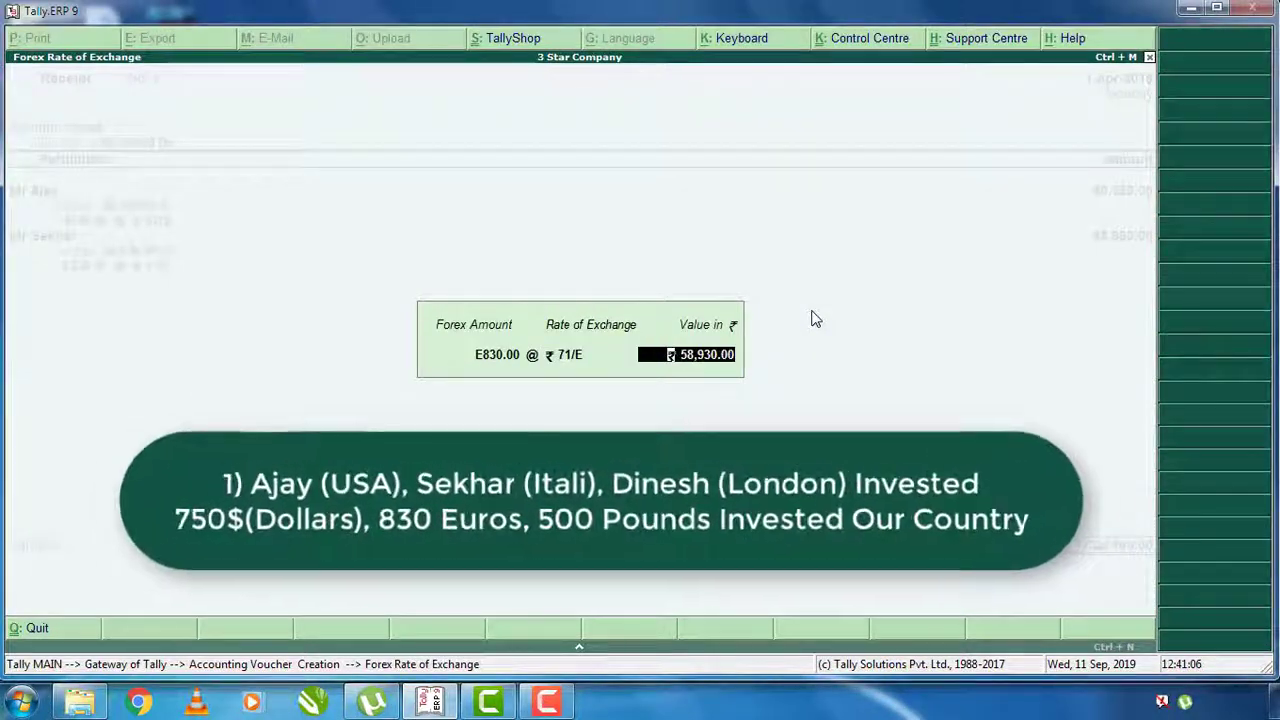
{"action": "key", "text": "Return"}
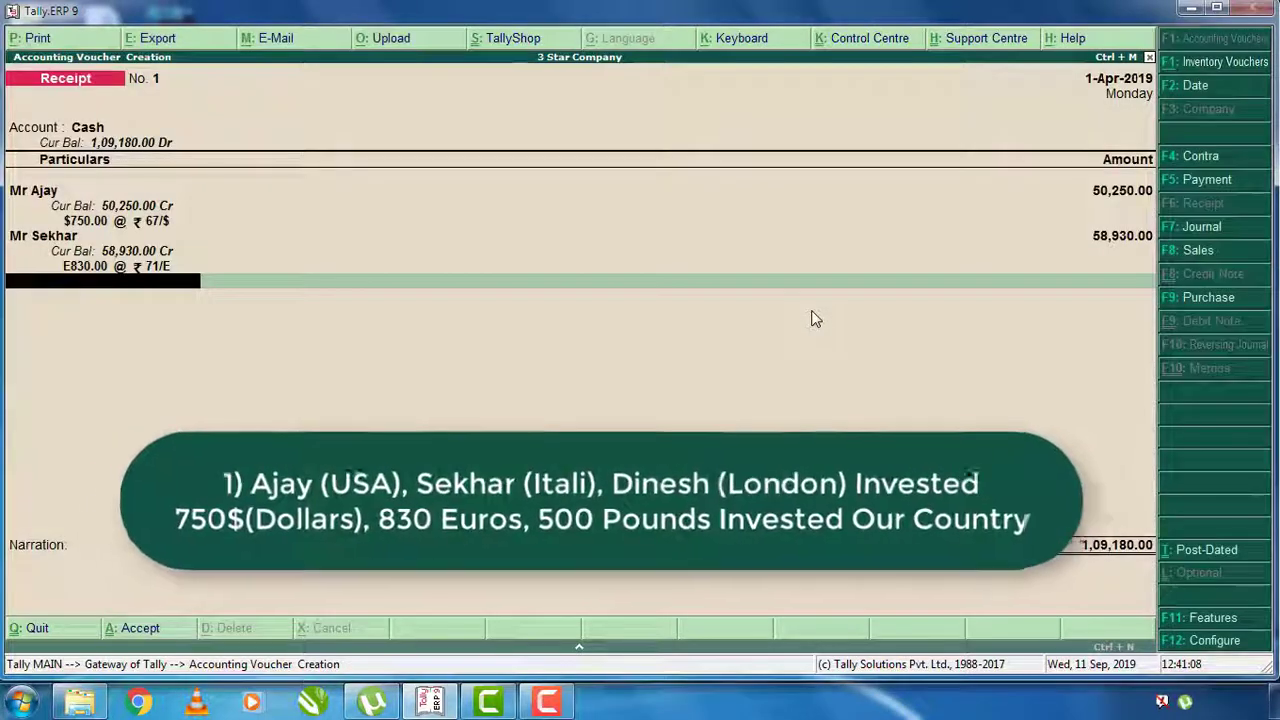
- Add the third investor's capital ledger to the receipt with an amount of P500, accepting the exchange rate of ₹ 84/P
{"action": "type", "text": "Mr Dinesh"}
{"action": "key", "text": "Return"}
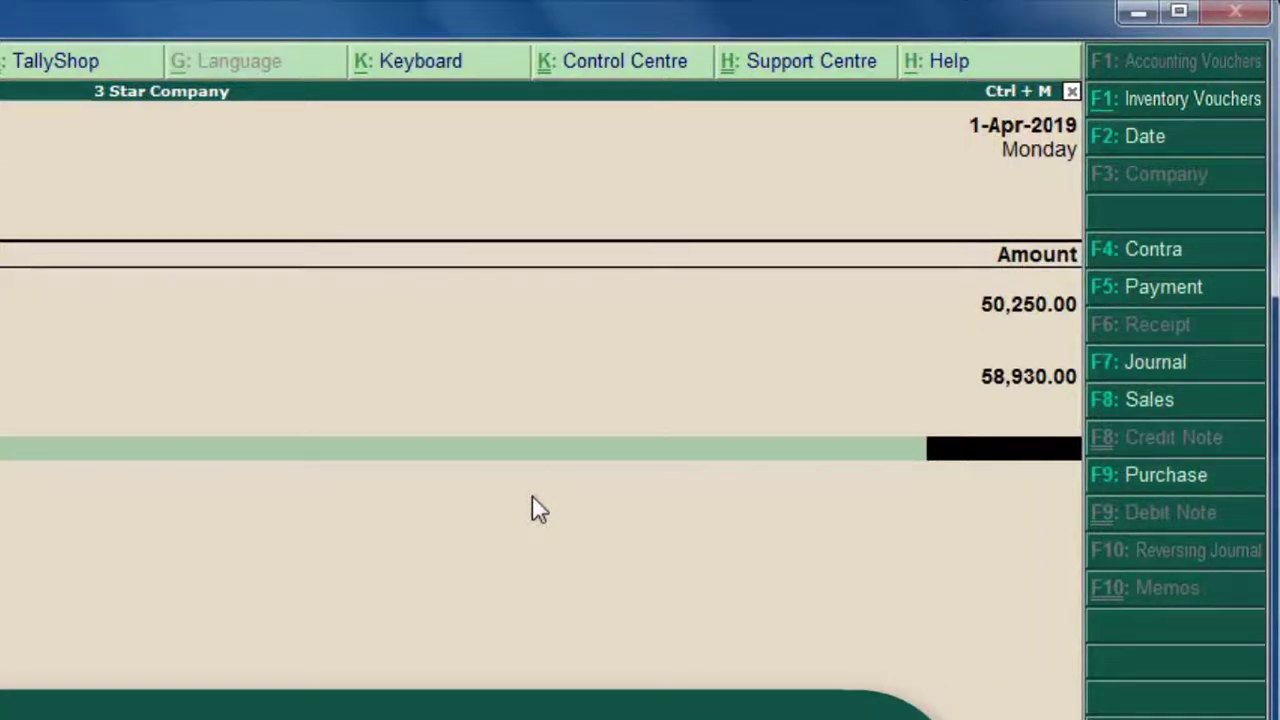
{"action": "type", "text": "P"}
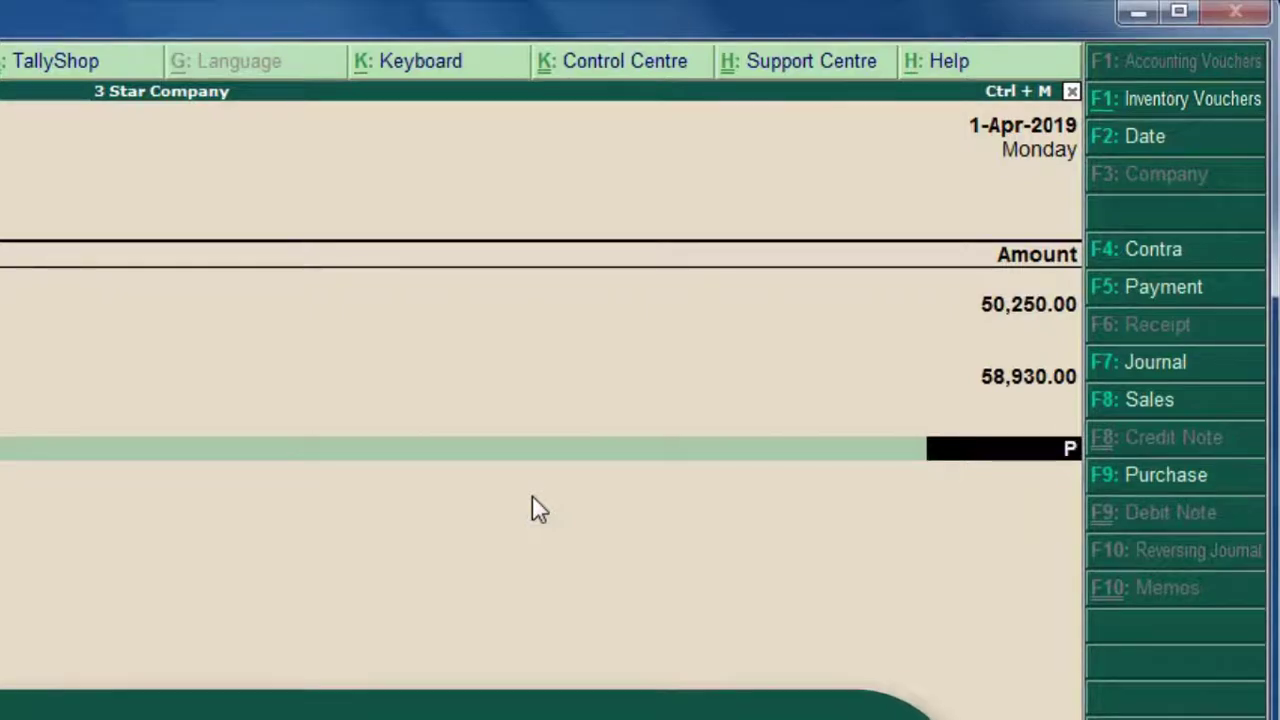
{"action": "type", "text": "500"}
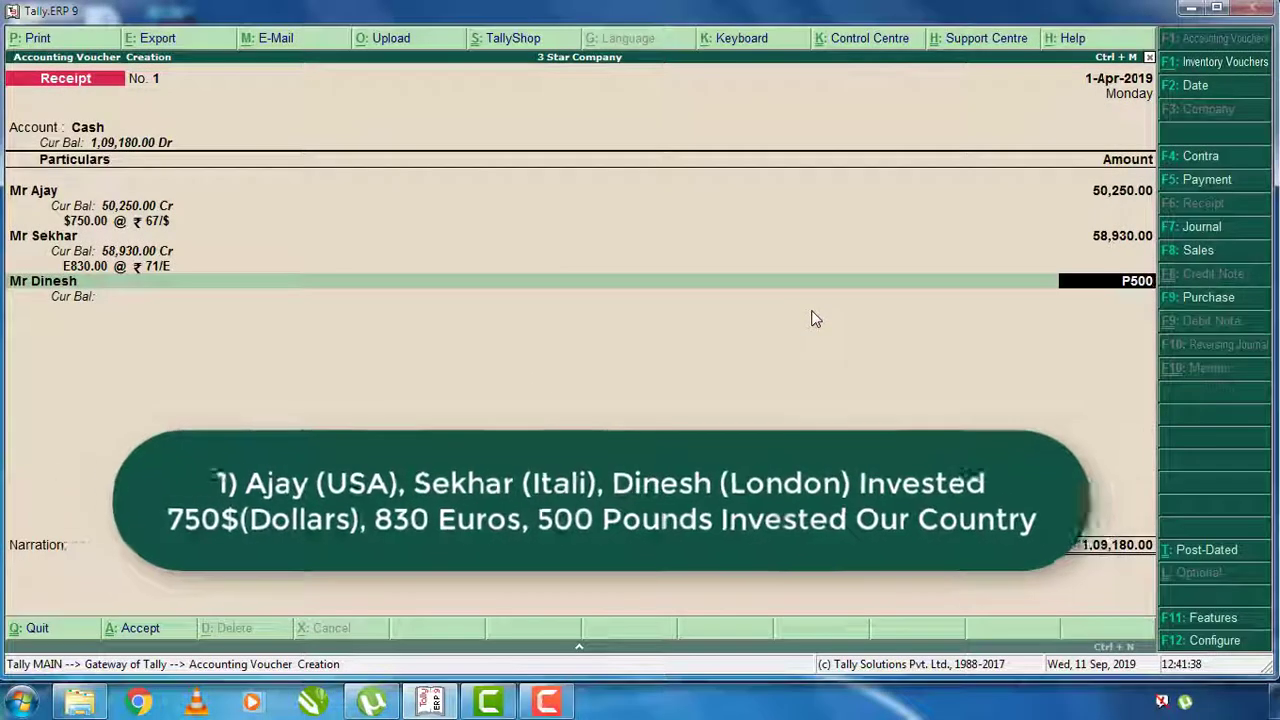
{"action": "key", "text": "Return"}
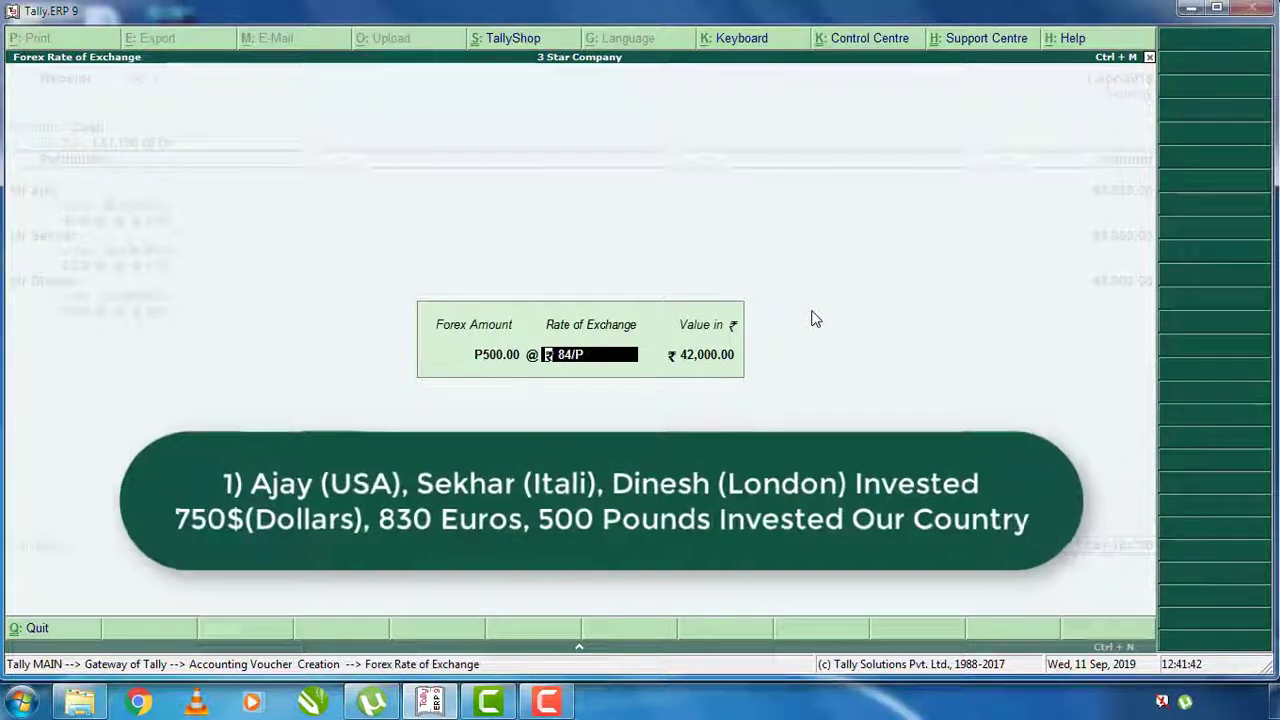
{"action": "key", "text": "Return"}
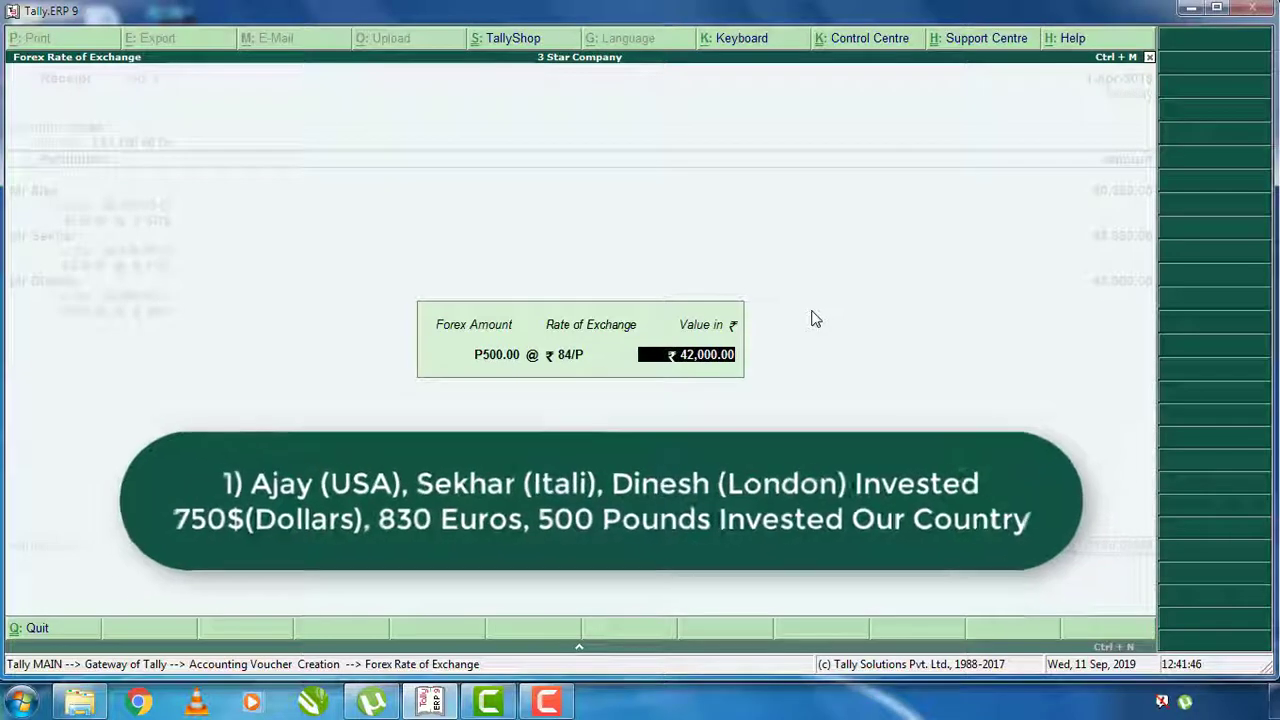
{"action": "key", "text": "Return"}
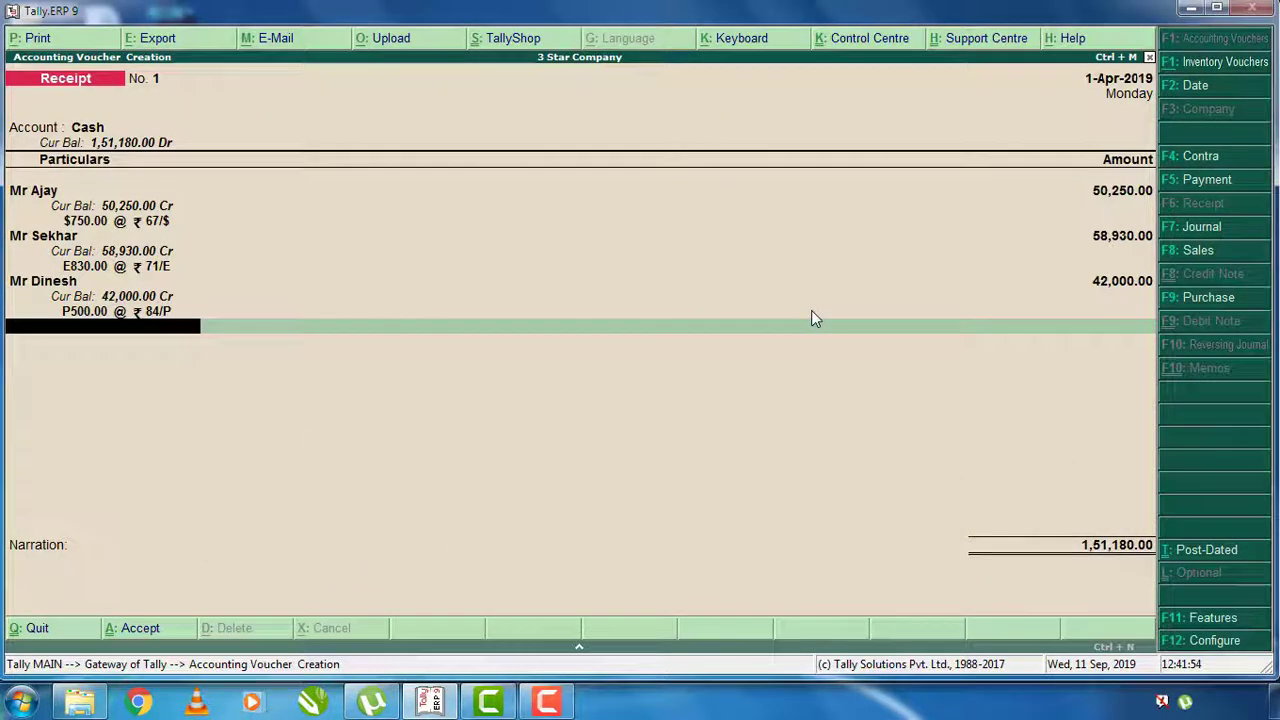
- Finish the receipt's ledger entries, leave the narration blank and save the voucher
{"action": "key", "text": "Return"}
{"action": "key", "text": "Return"}
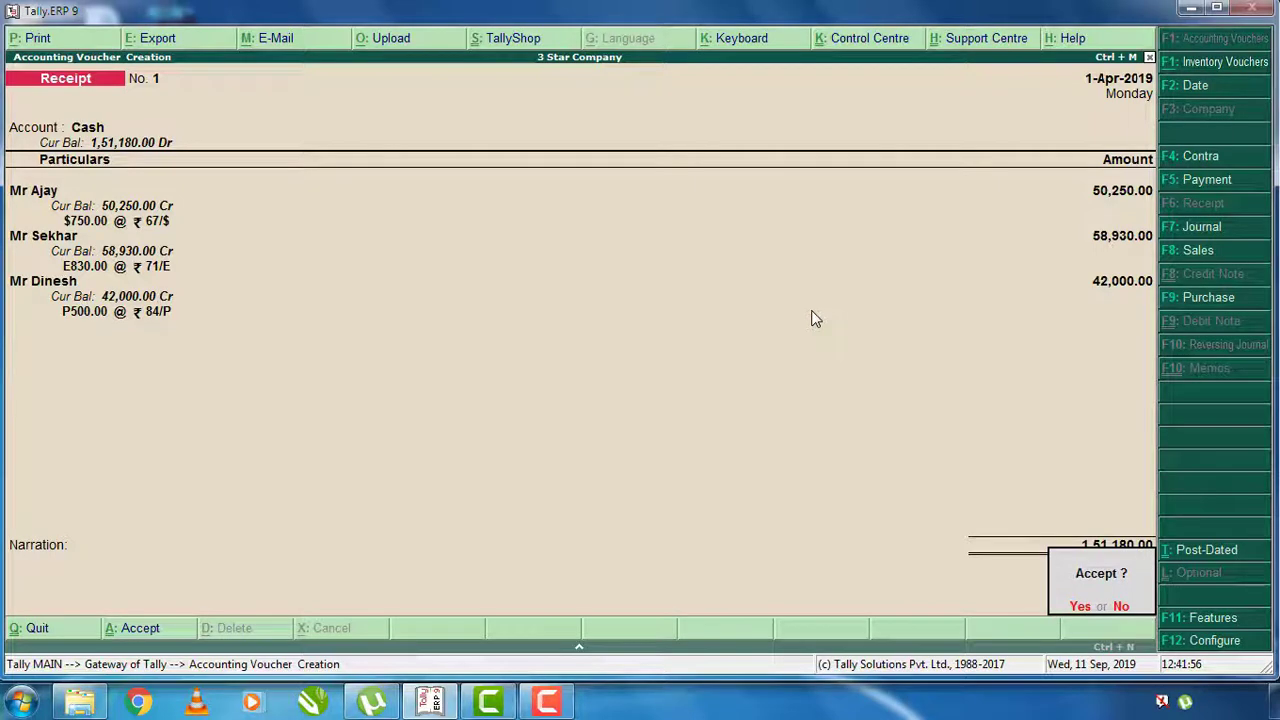
{"action": "key", "text": "Return"}
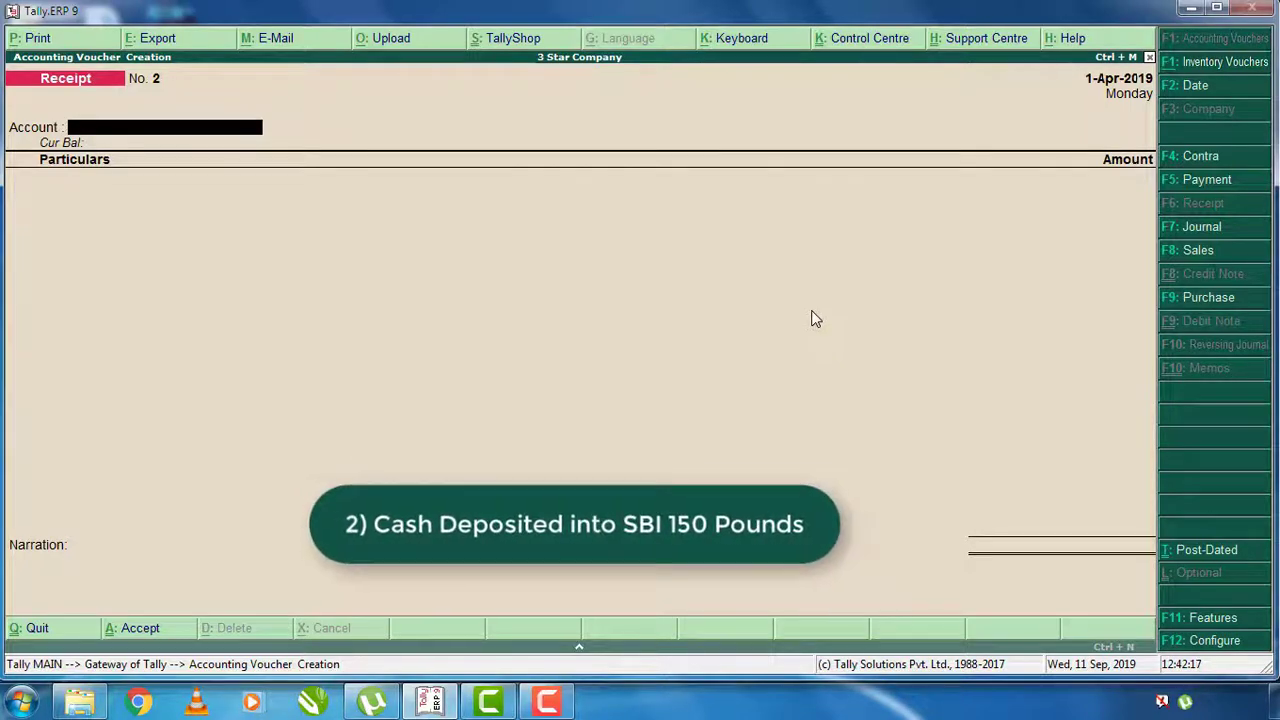
- Start a Contra voucher with SBI BANK as the account and Cash as the ledger in the particulars
{"action": "key", "text": "F4"}
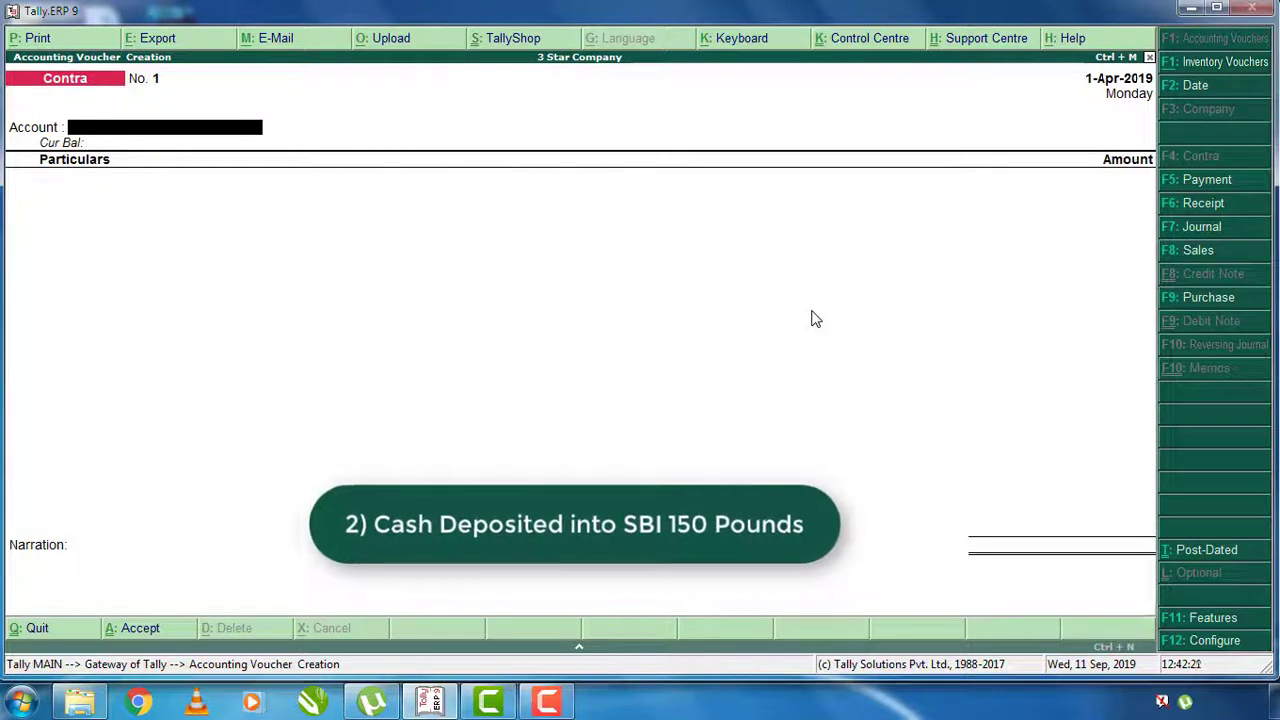
{"action": "key", "text": "Down"}
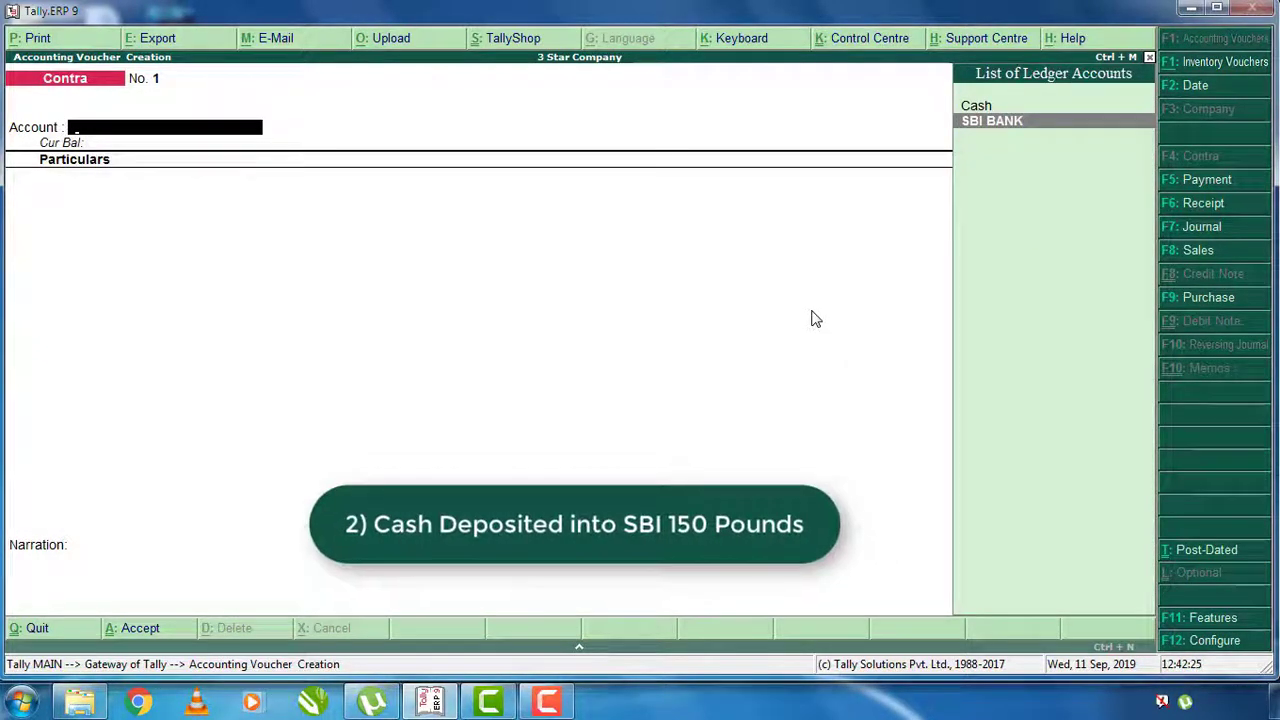
{"action": "key", "text": "Return"}
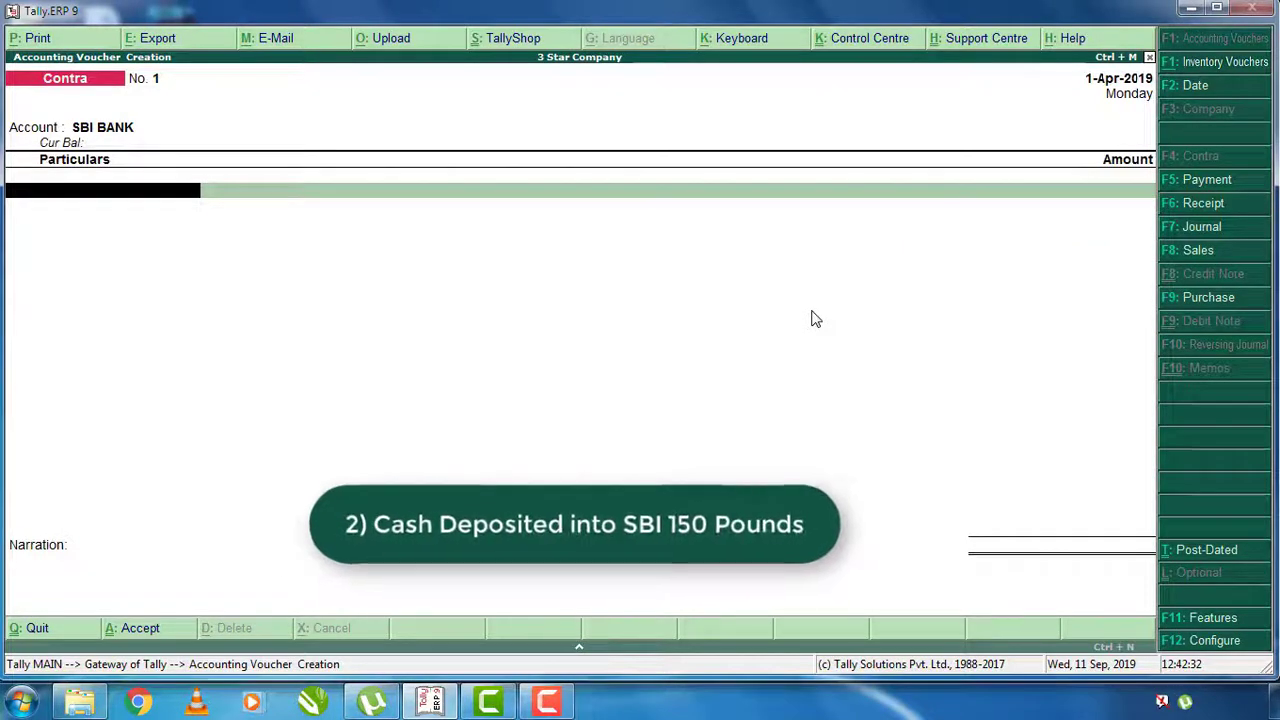
{"action": "type", "text": "c"}
{"action": "key", "text": "Return"}
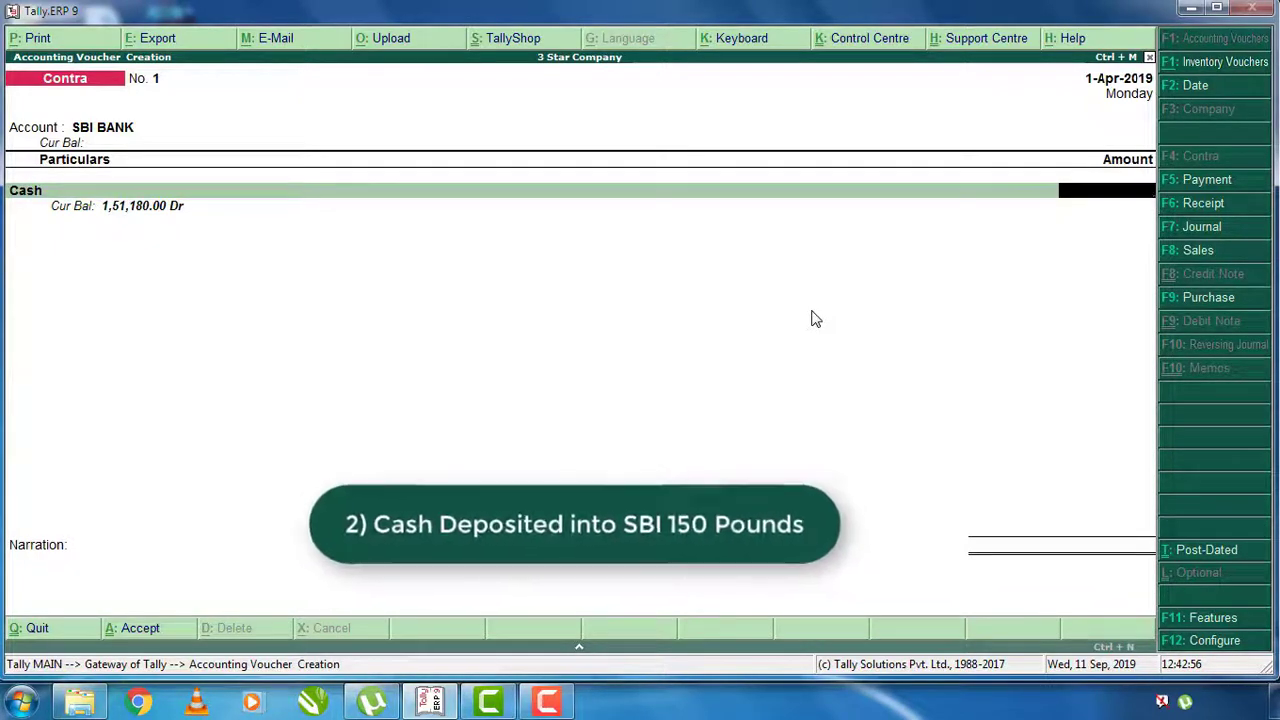
- Set the contra's Cash amount to P150, accepting the exchange rate of ₹ 84/P
{"action": "type", "text": "150"}
{"action": "key", "text": "Return"}
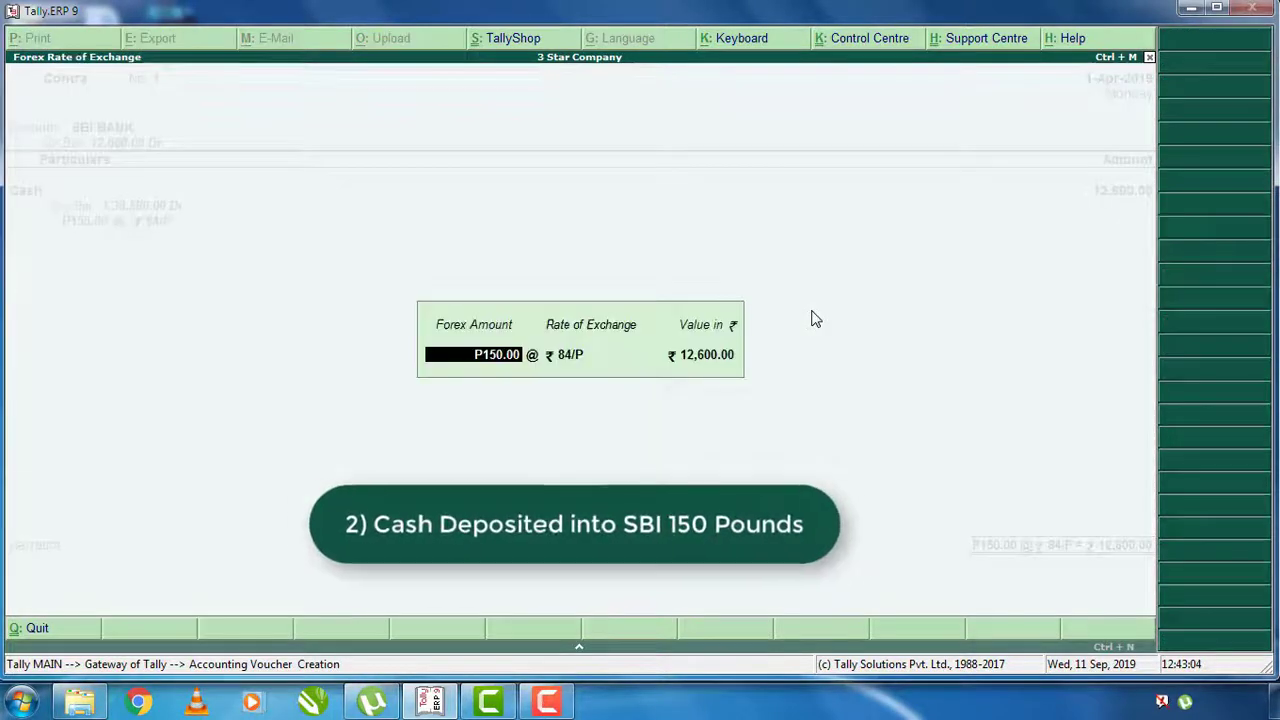
{"action": "key", "text": "Return"}
{"action": "key", "text": "Return"}
{"action": "key", "text": "Return"}
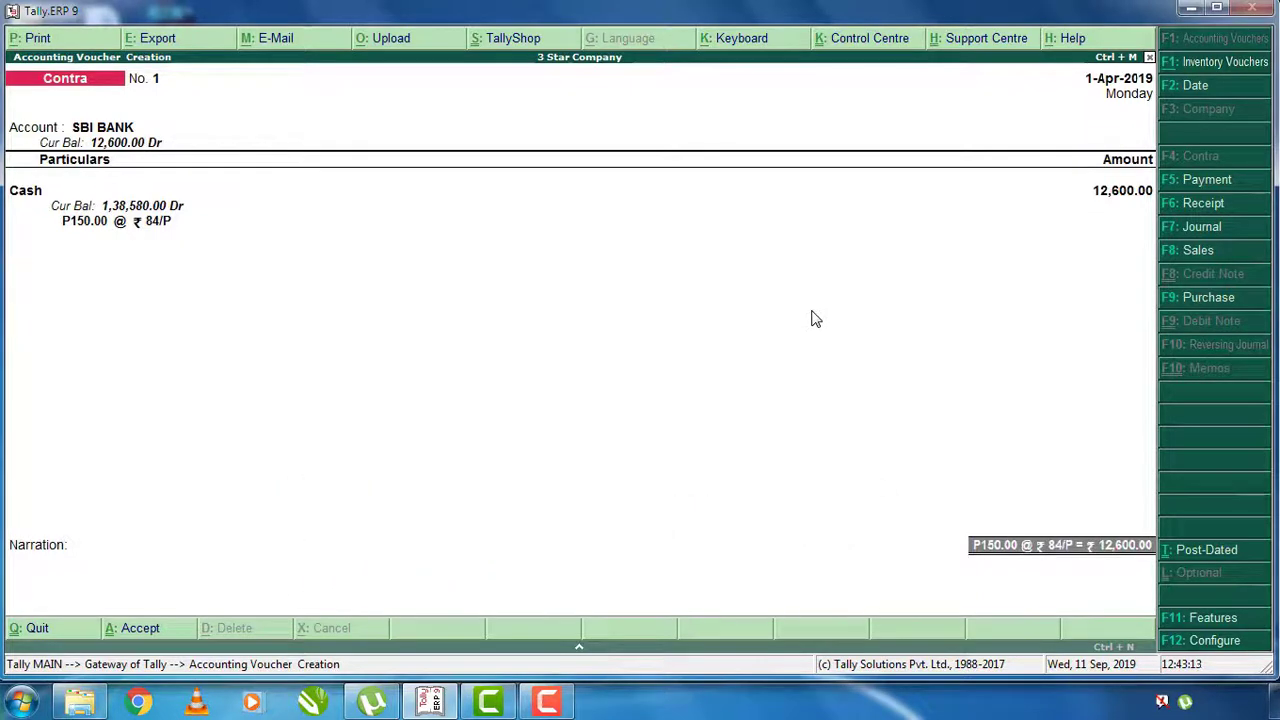
- Complete the SBI BANK allocation with the bank left blank, and save the contra voucher without a narration
{"action": "key", "text": "Return"}
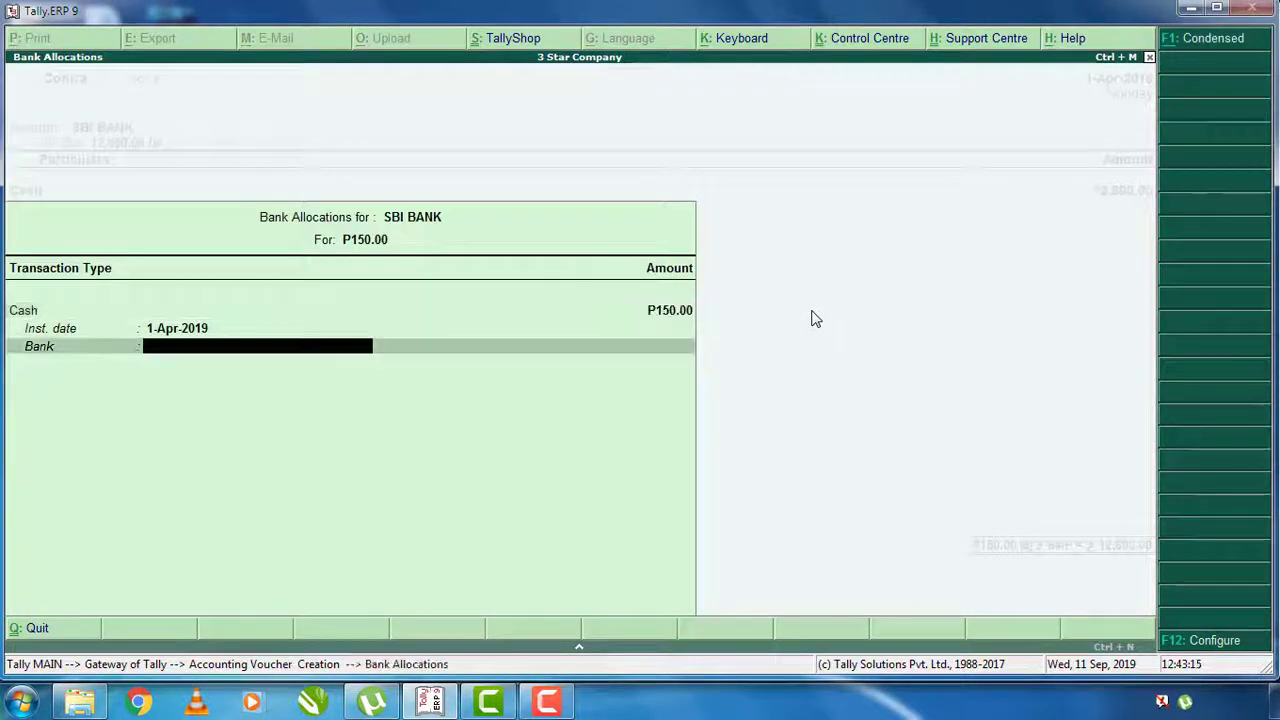
{"action": "key", "text": "Return"}
{"action": "key", "text": "Return"}
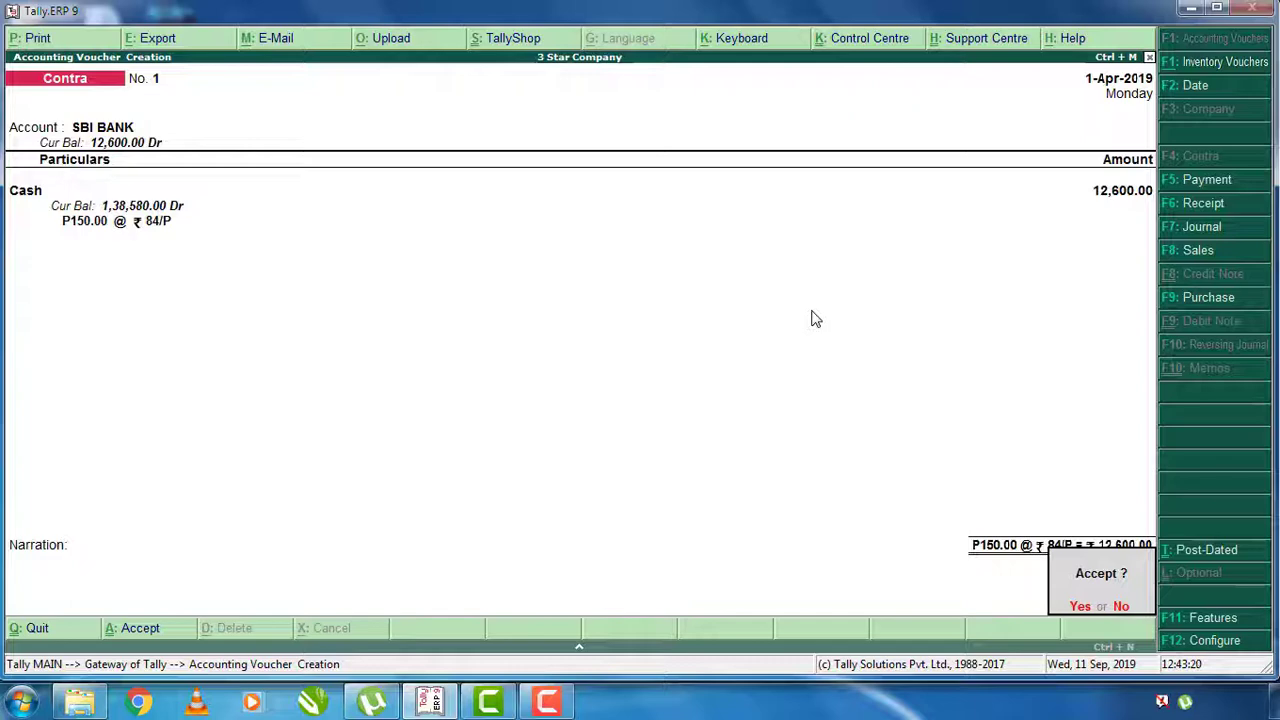
{"action": "key", "text": "Return"}
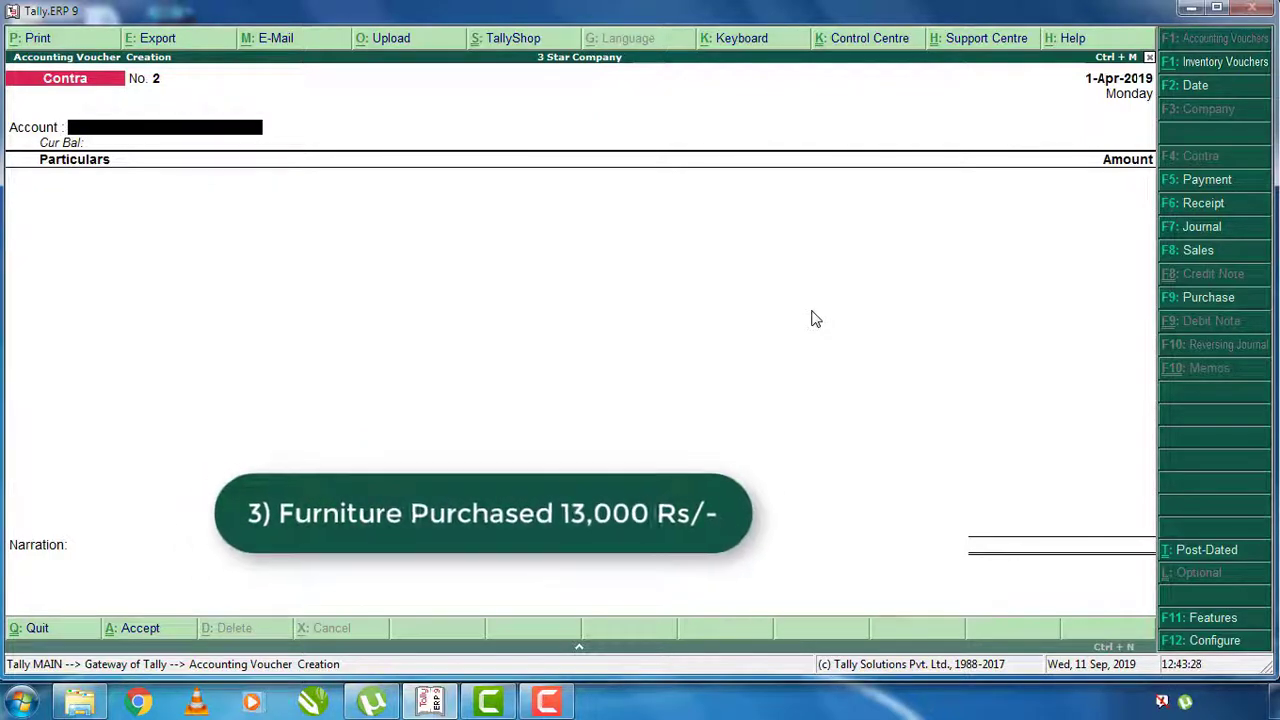
- Record and save a Payment voucher from Cash for the Furniture ledger with an amount of 13000 and no narration
{"action": "key", "text": "F5"}
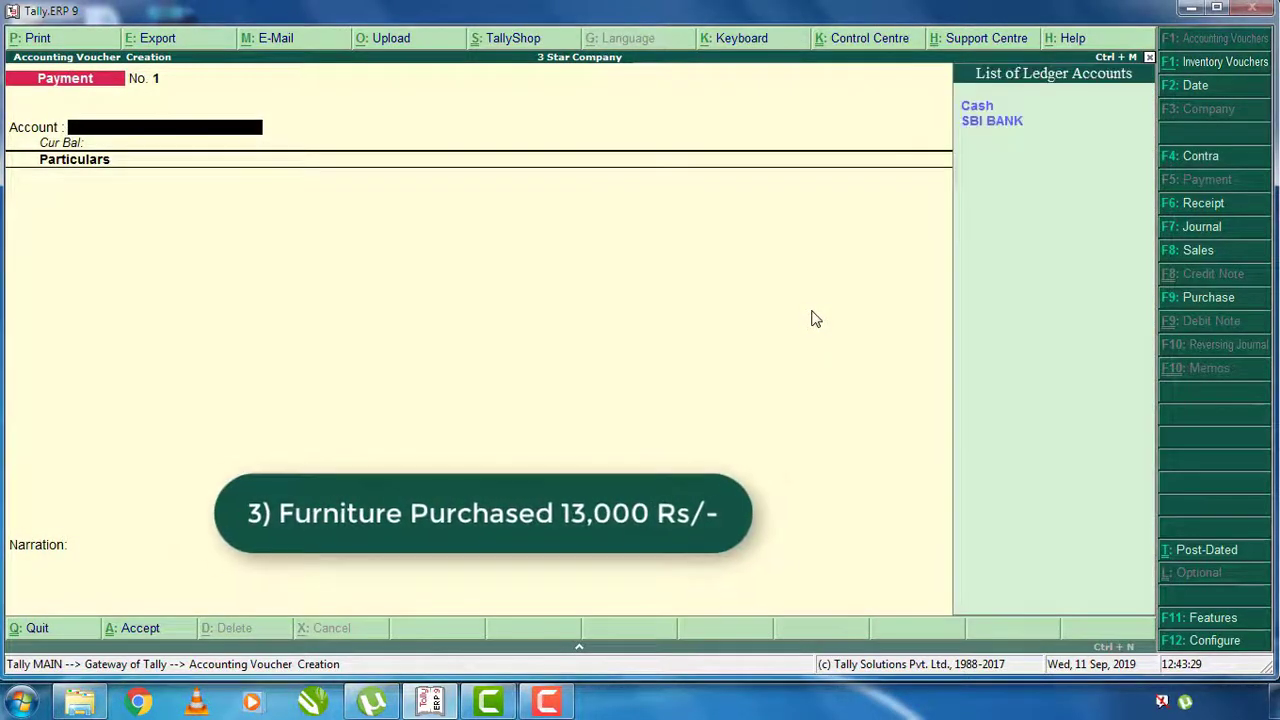
{"action": "key", "text": "Return"}
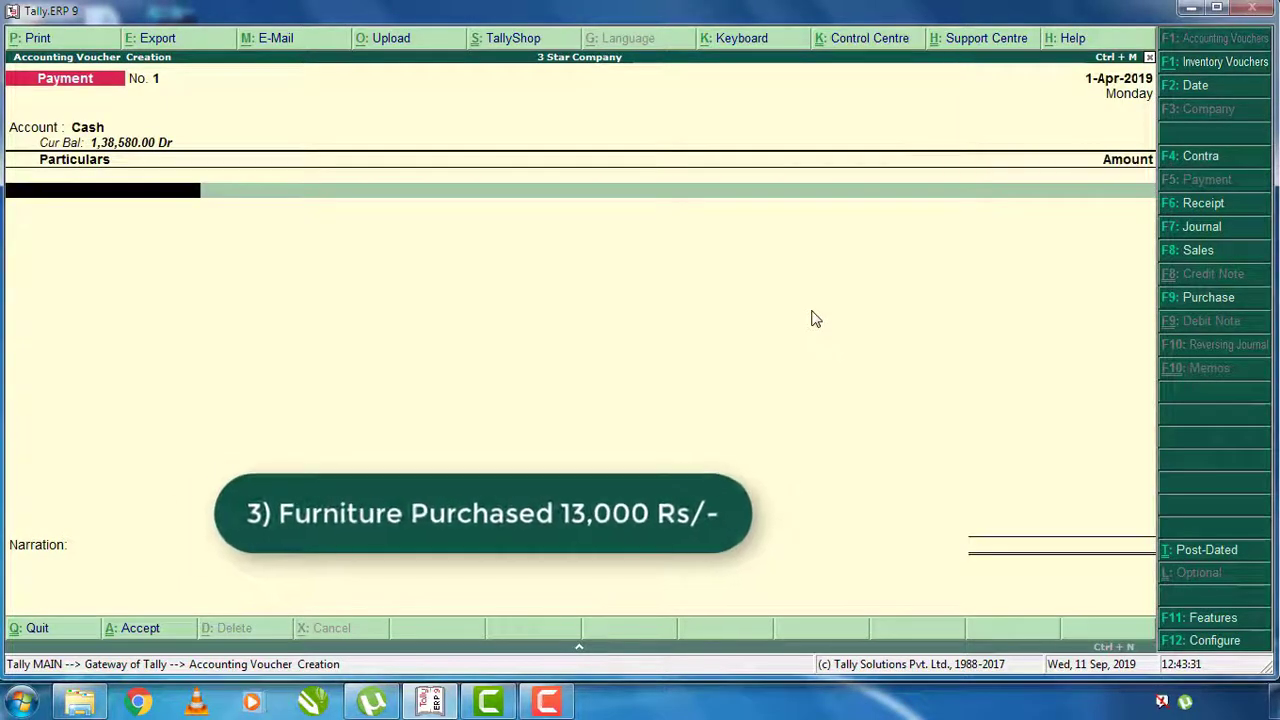
{"action": "type", "text": "fu"}
{"action": "key", "text": "Return"}
{"action": "type", "text": "13,000"}
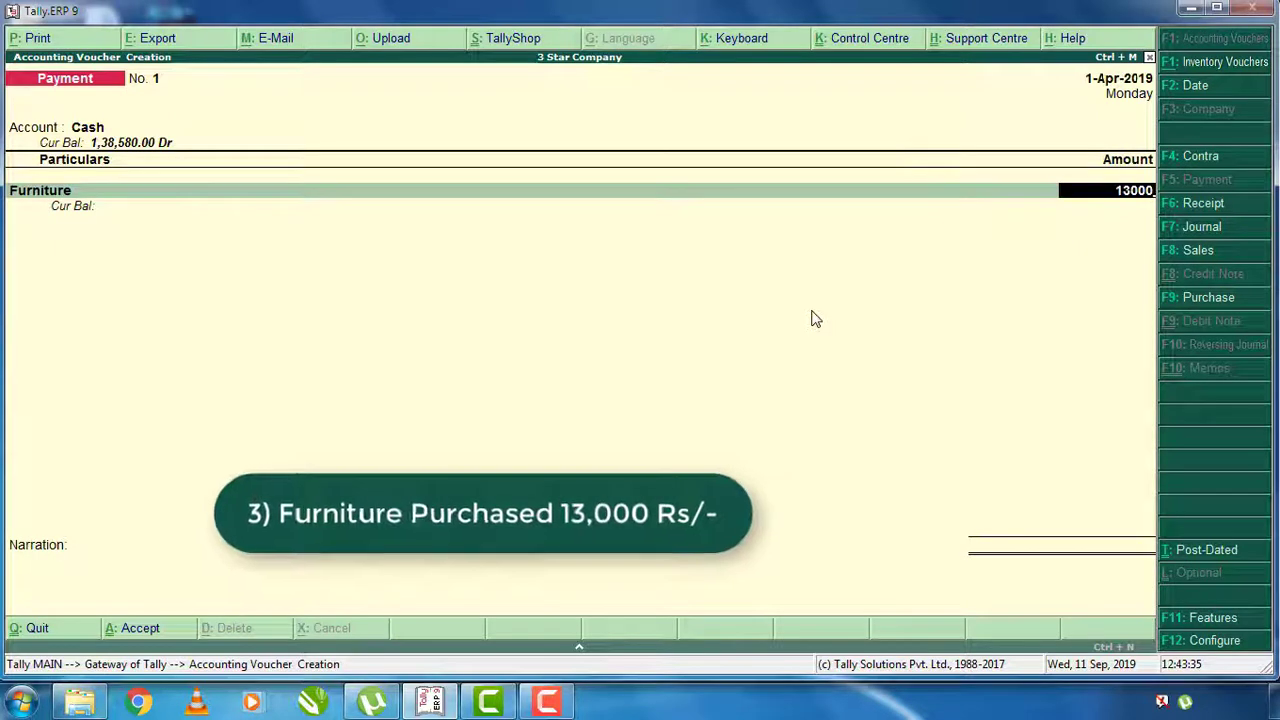
{"action": "key", "text": "Return"}
{"action": "key", "text": "Return"}
{"action": "key", "text": "Return"}
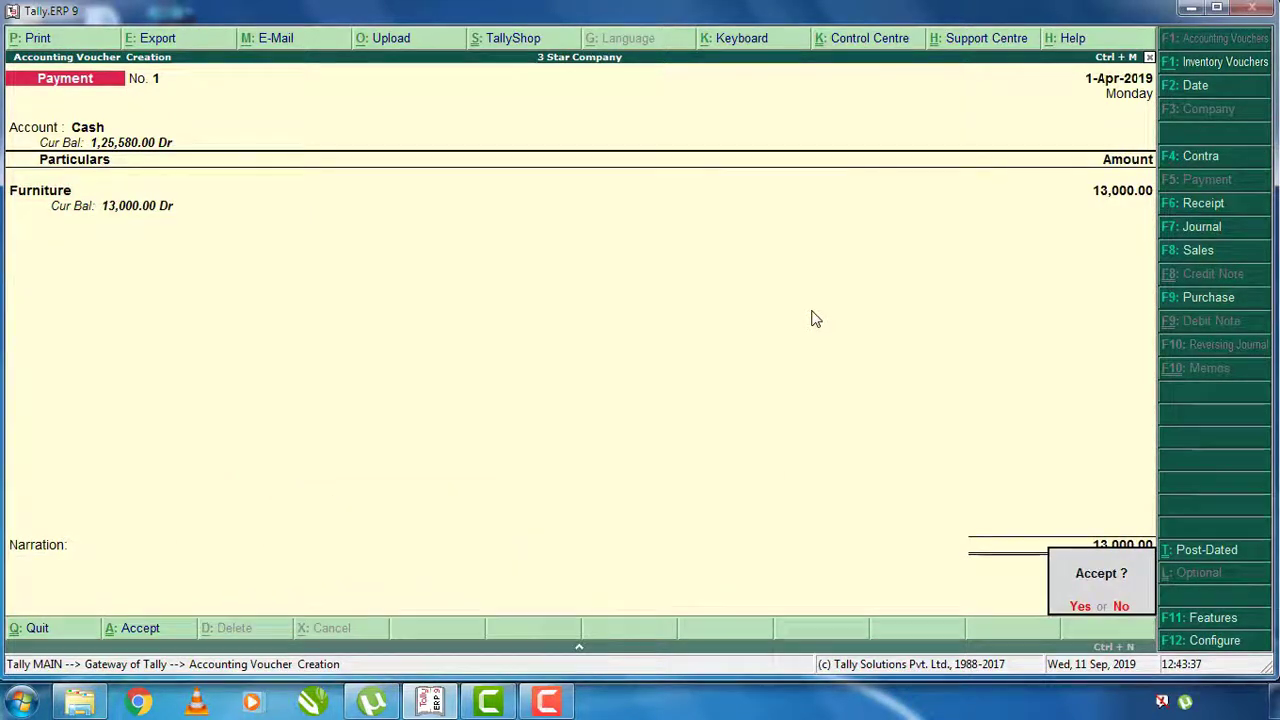
{"action": "key", "text": "Return"}
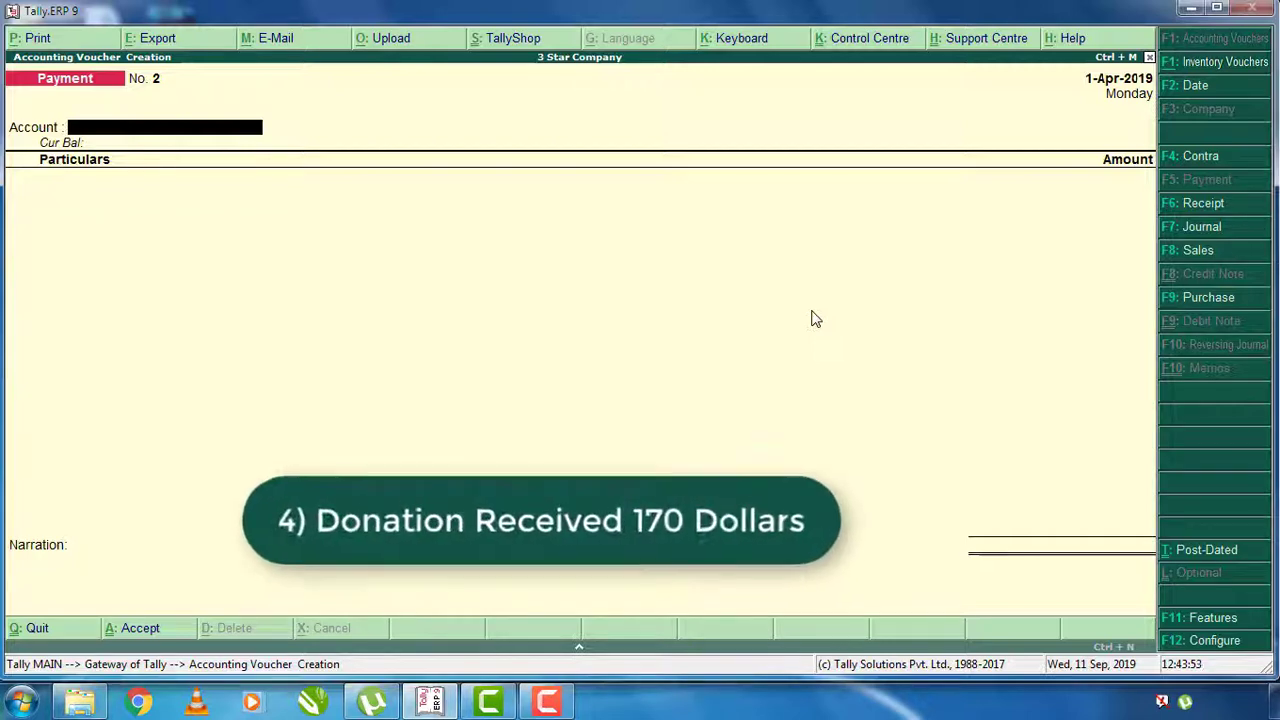
- Start a Receipt voucher with Cash as the account and Donation Recieved as the ledger in the particulars
{"action": "key", "text": "F6"}
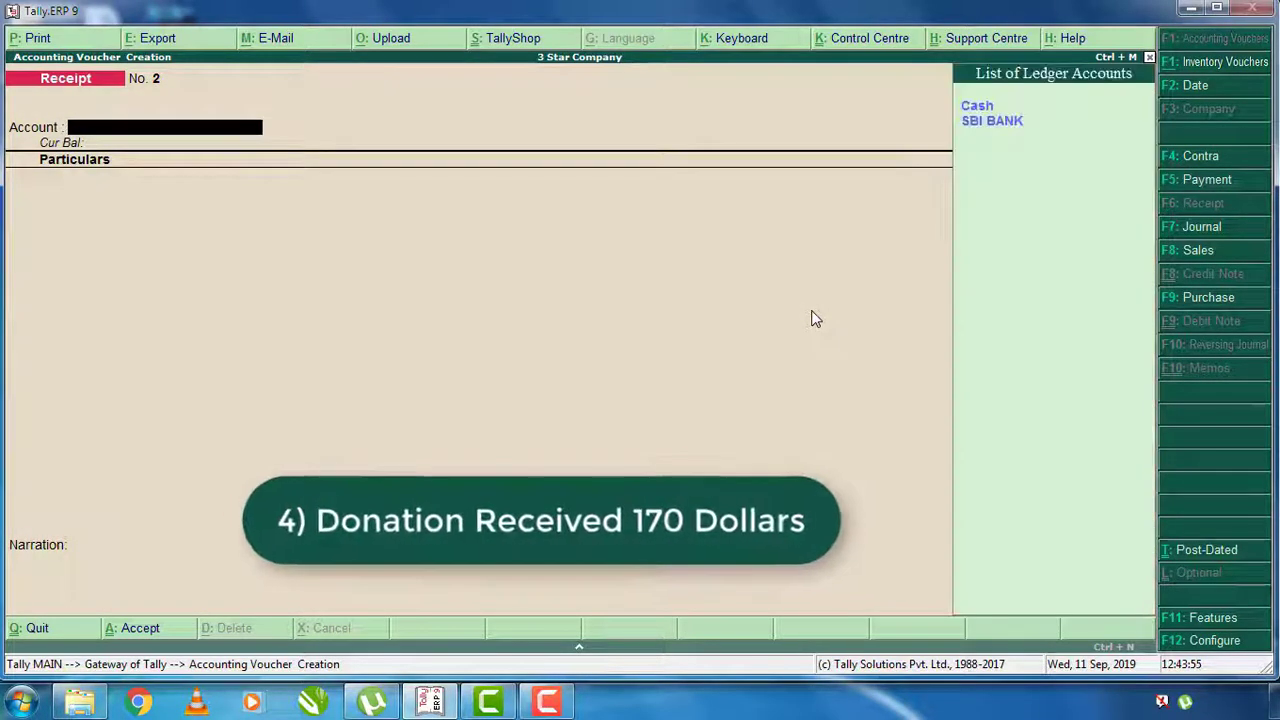
{"action": "key", "text": "Return"}
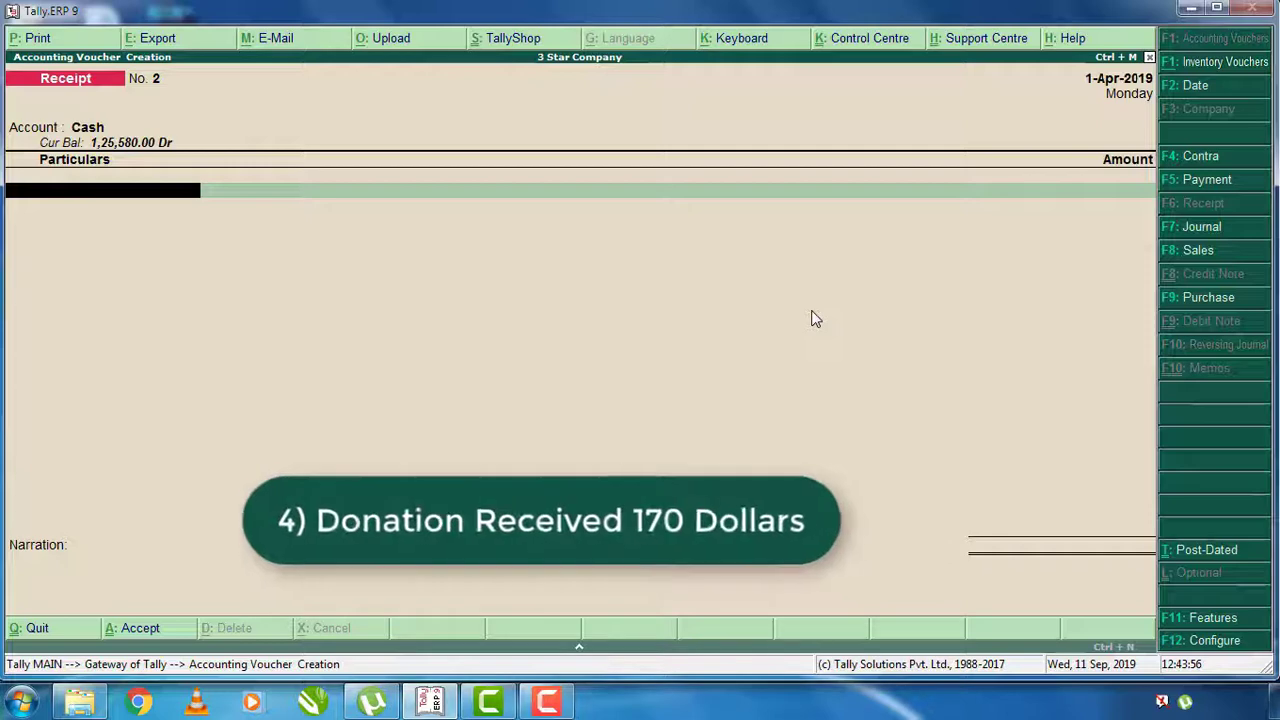
{"action": "type", "text": "Do"}
{"action": "key", "text": "Return"}
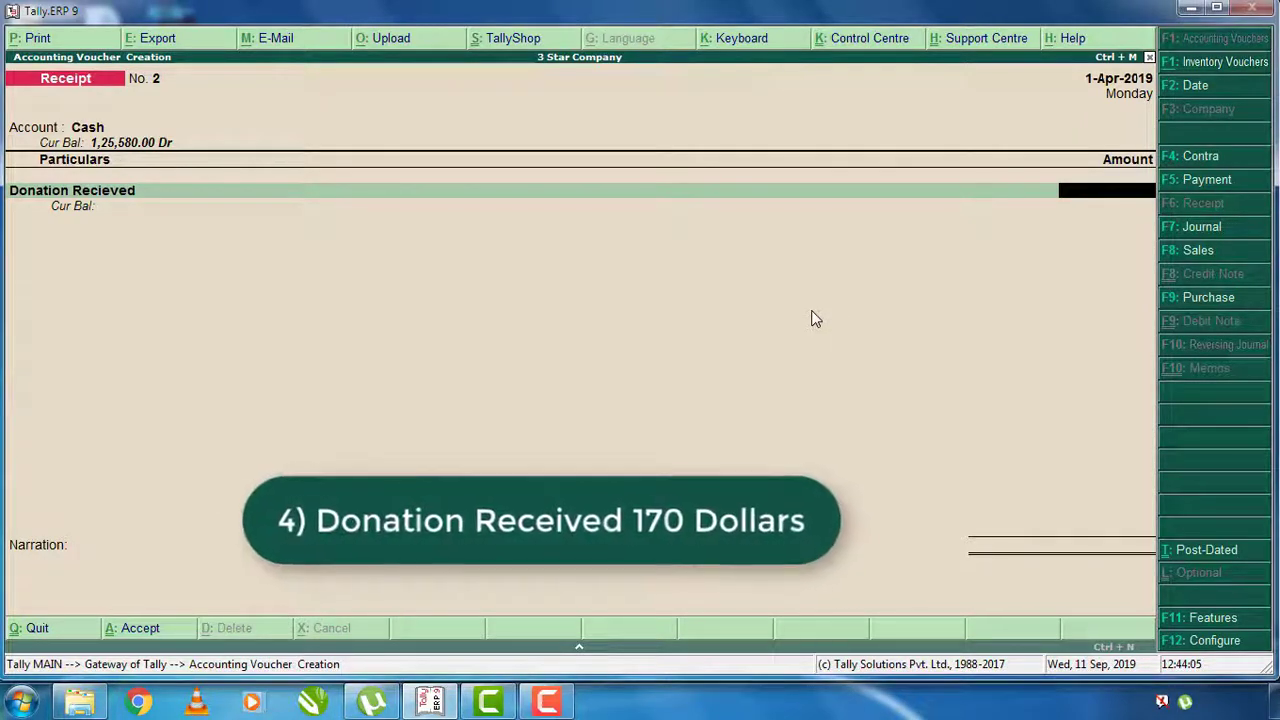
- Set the Donation Recieved amount to $170, accept the exchange rate of ₹ 67/$, and save the receipt without a narration
{"action": "type", "text": "$"}
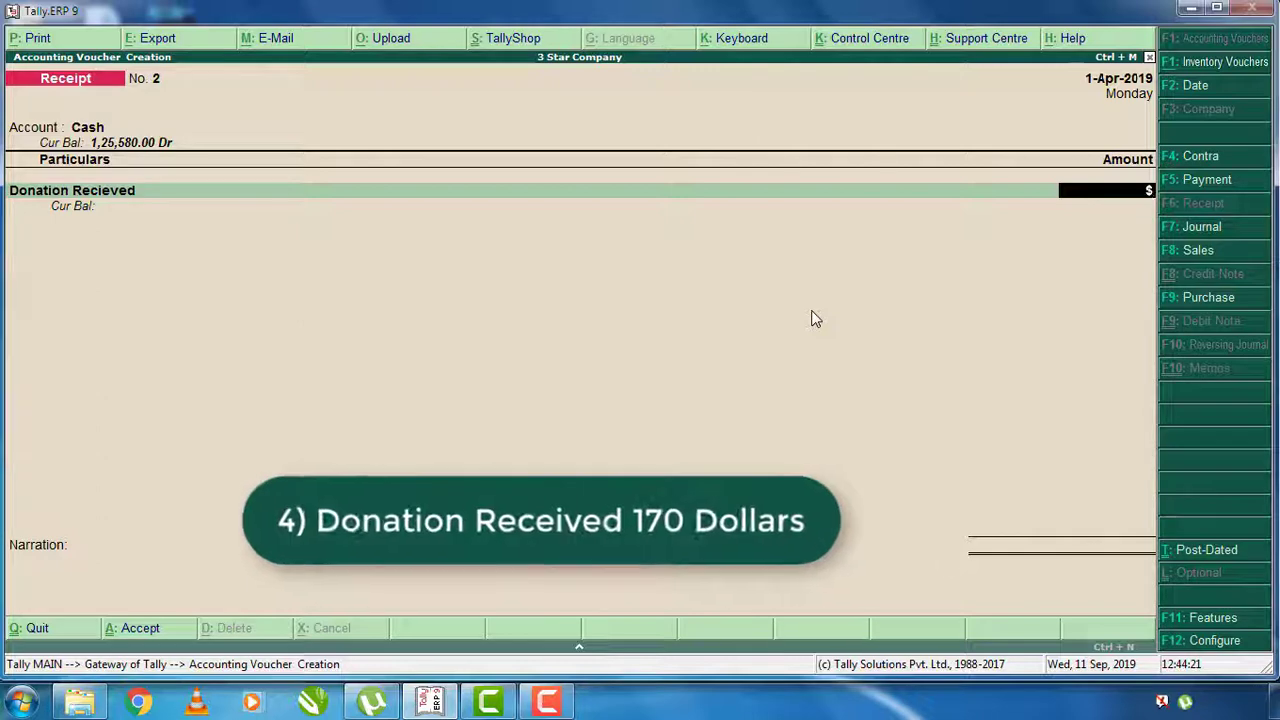
{"action": "type", "text": "170"}
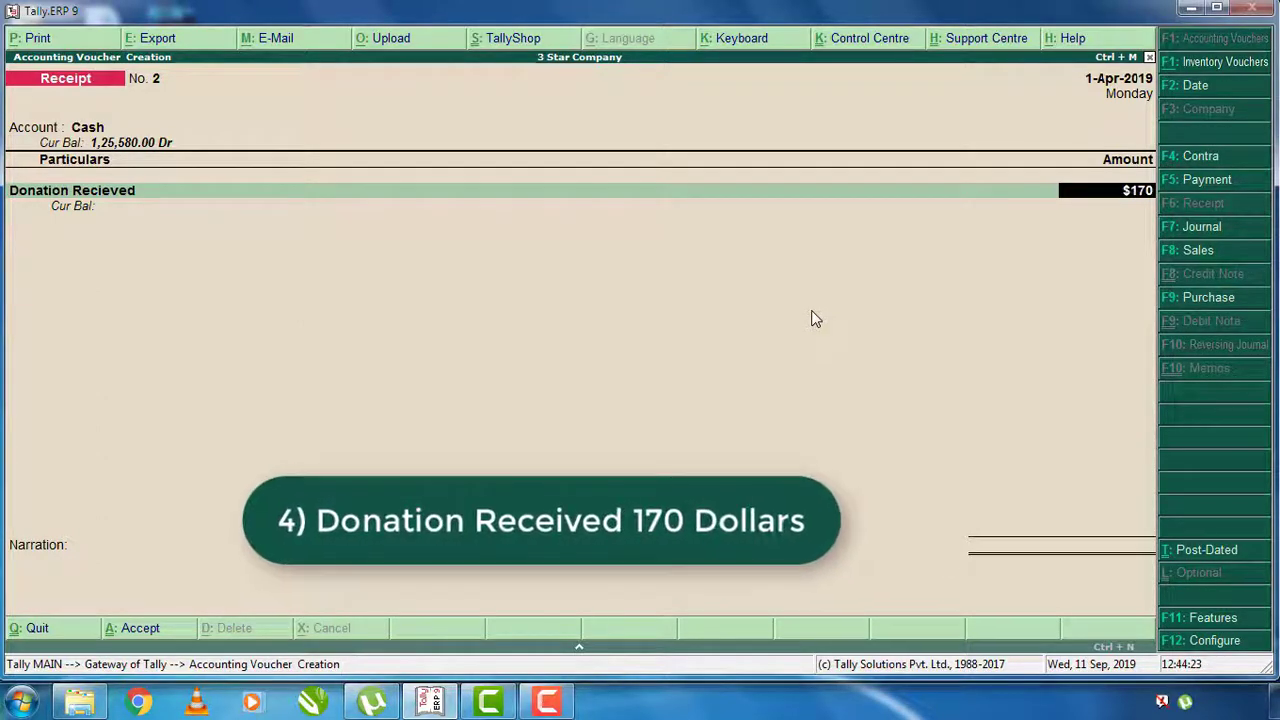
{"action": "key", "text": "Return"}
{"action": "key", "text": "Return"}
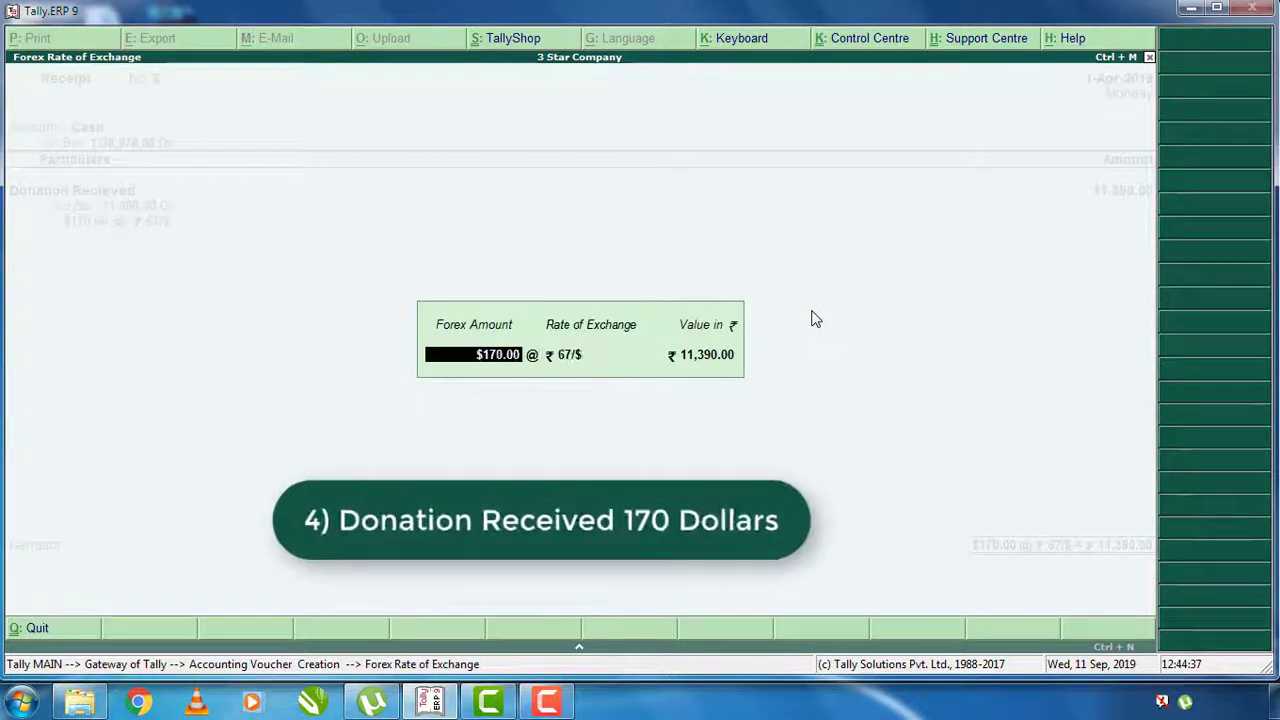
{"action": "key", "text": "Return"}
{"action": "key", "text": "Return"}
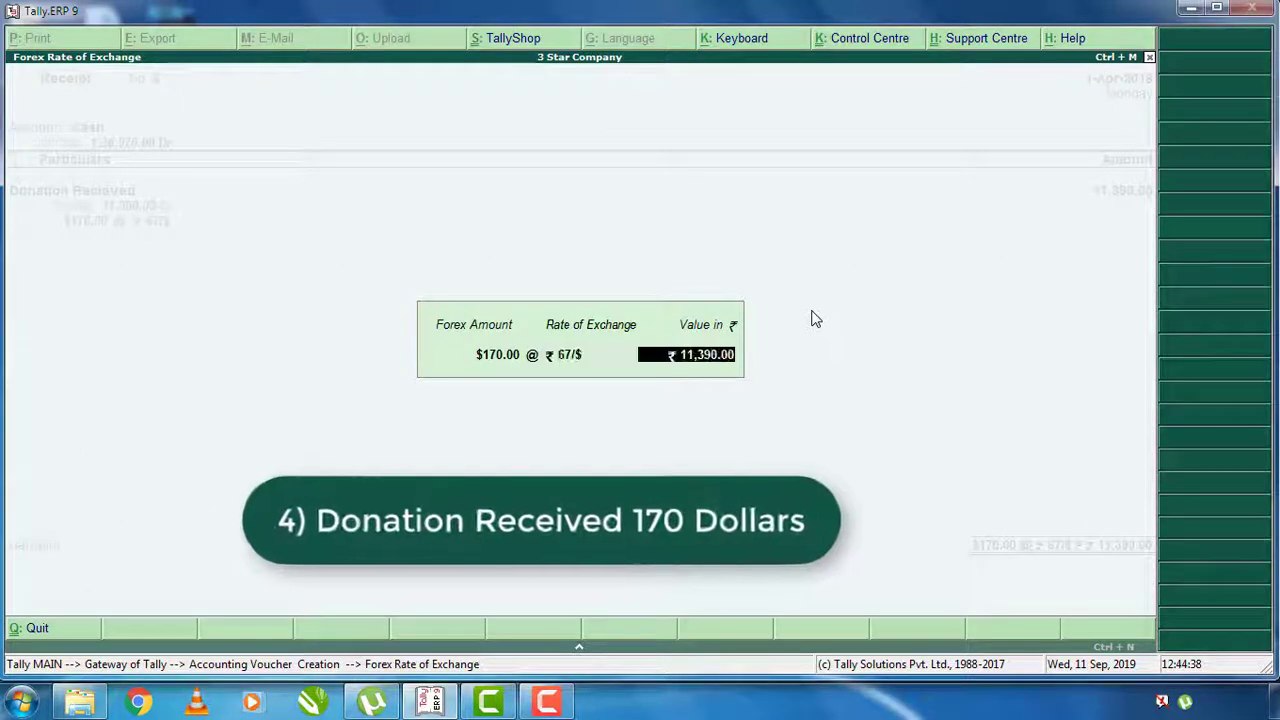
{"action": "key", "text": "Return"}
{"action": "key", "text": "Return"}
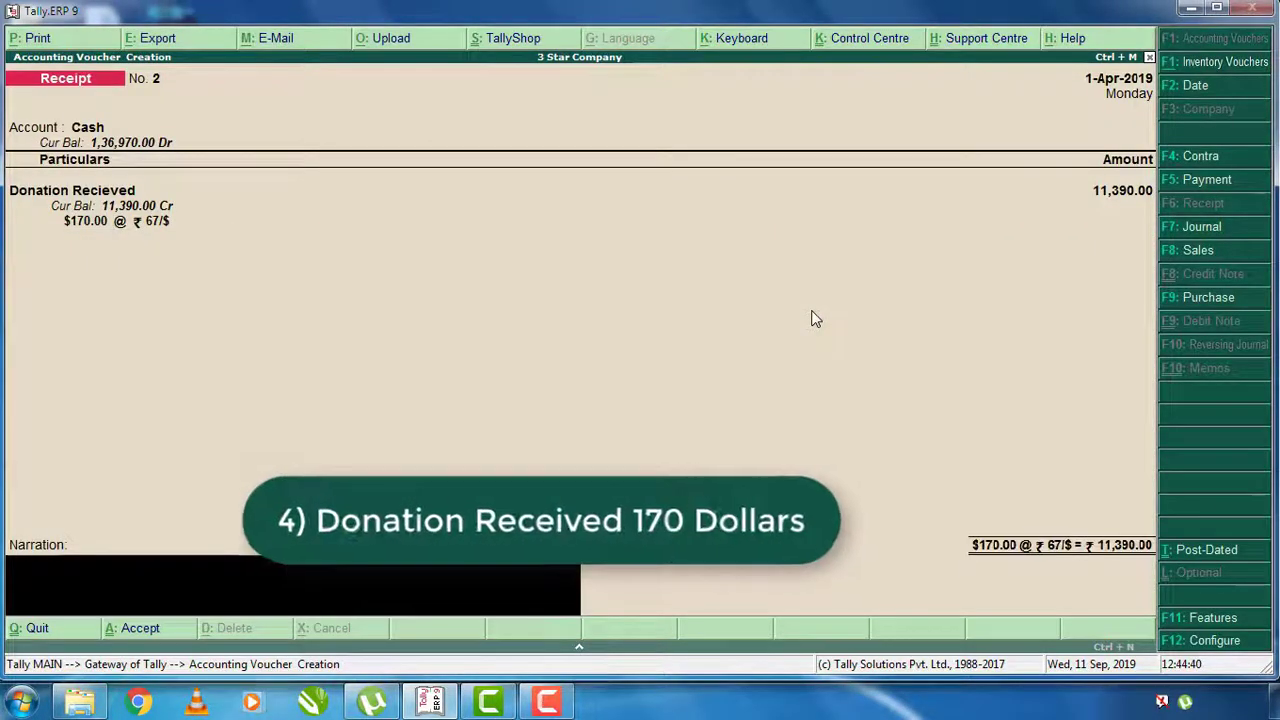
{"action": "key", "text": "Return"}
{"action": "key", "text": "Return"}
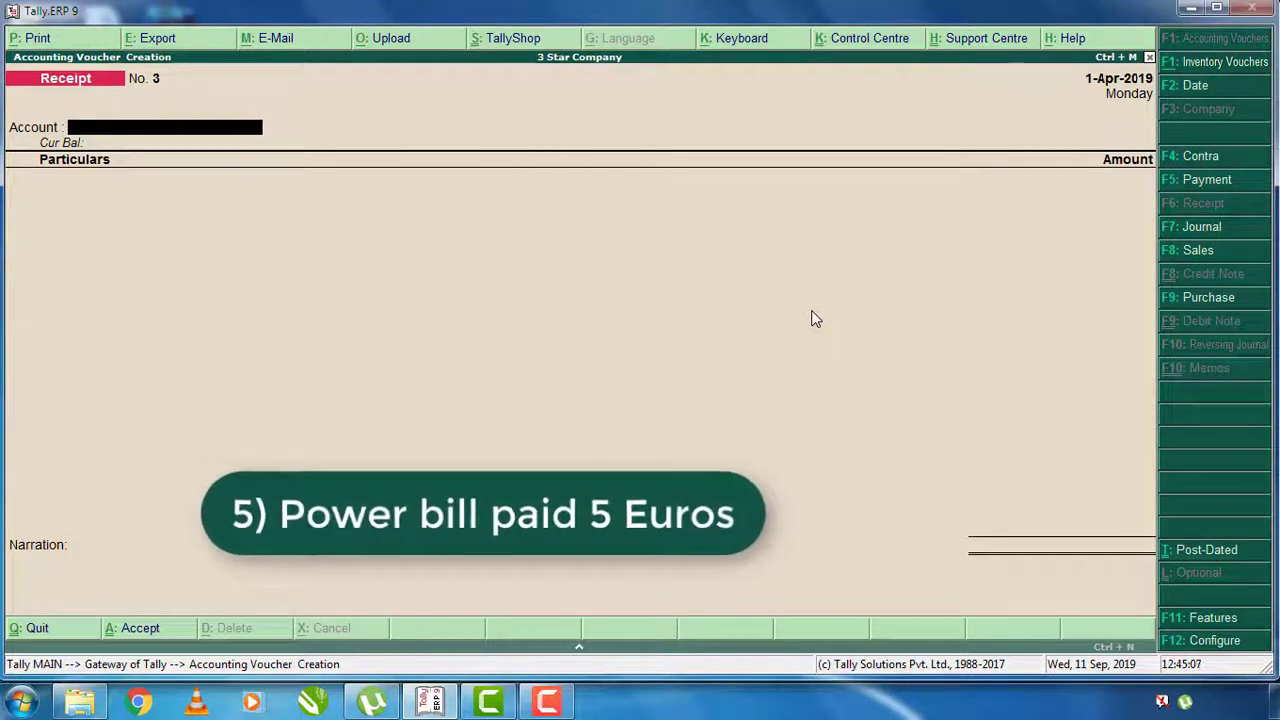
- Start a Payment voucher with Cash as the account and Power Bill Paid as the ledger in the particulars
{"action": "key", "text": "F5"}
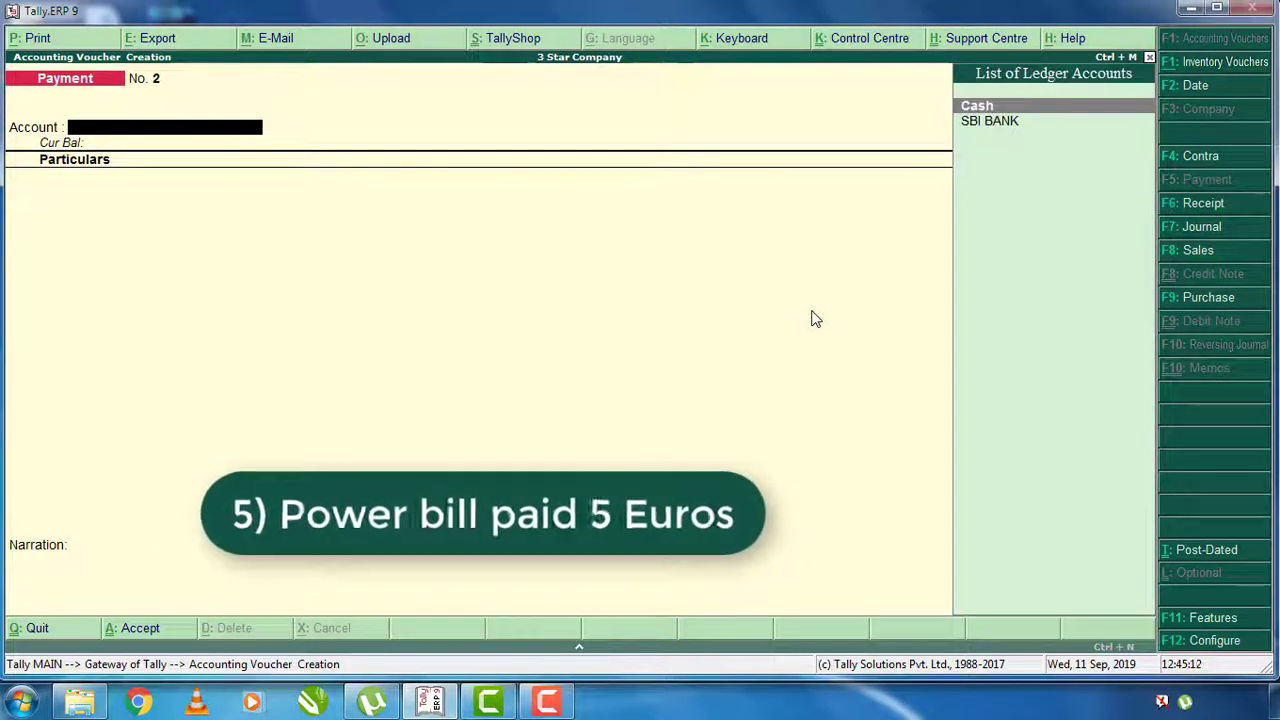
{"action": "key", "text": "Return"}
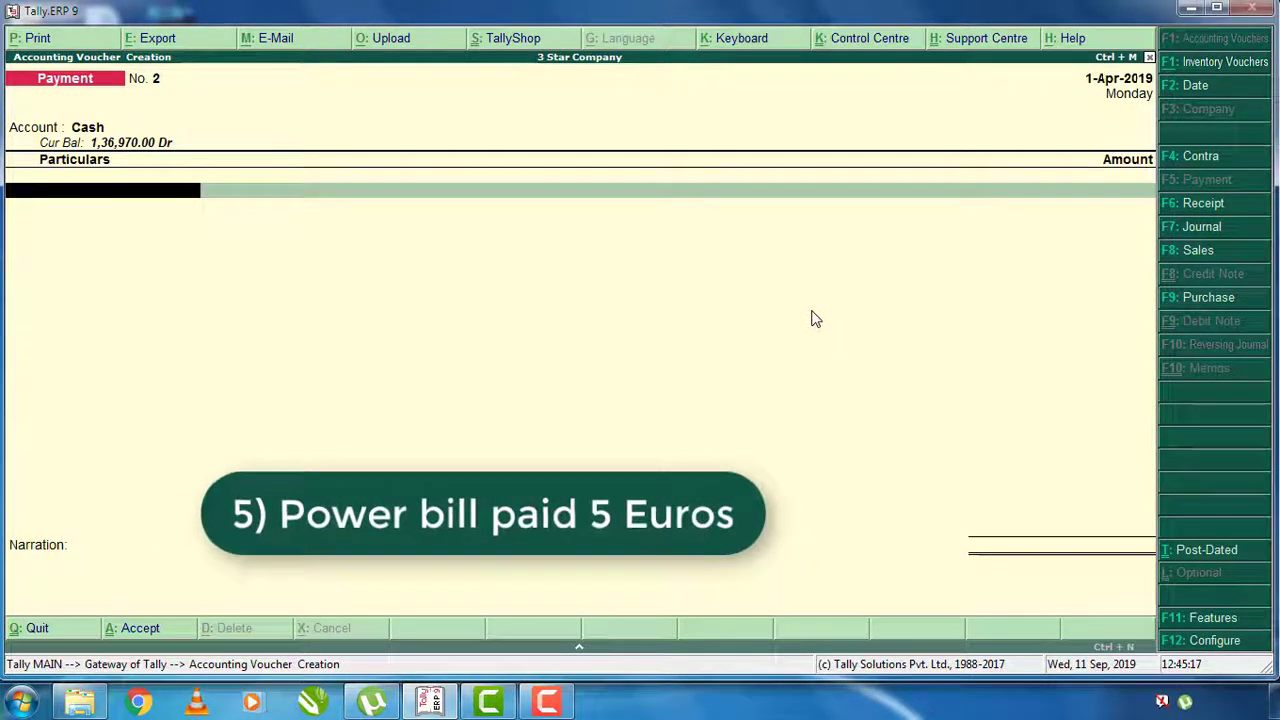
{"action": "type", "text": "Po"}
{"action": "key", "text": "Return"}
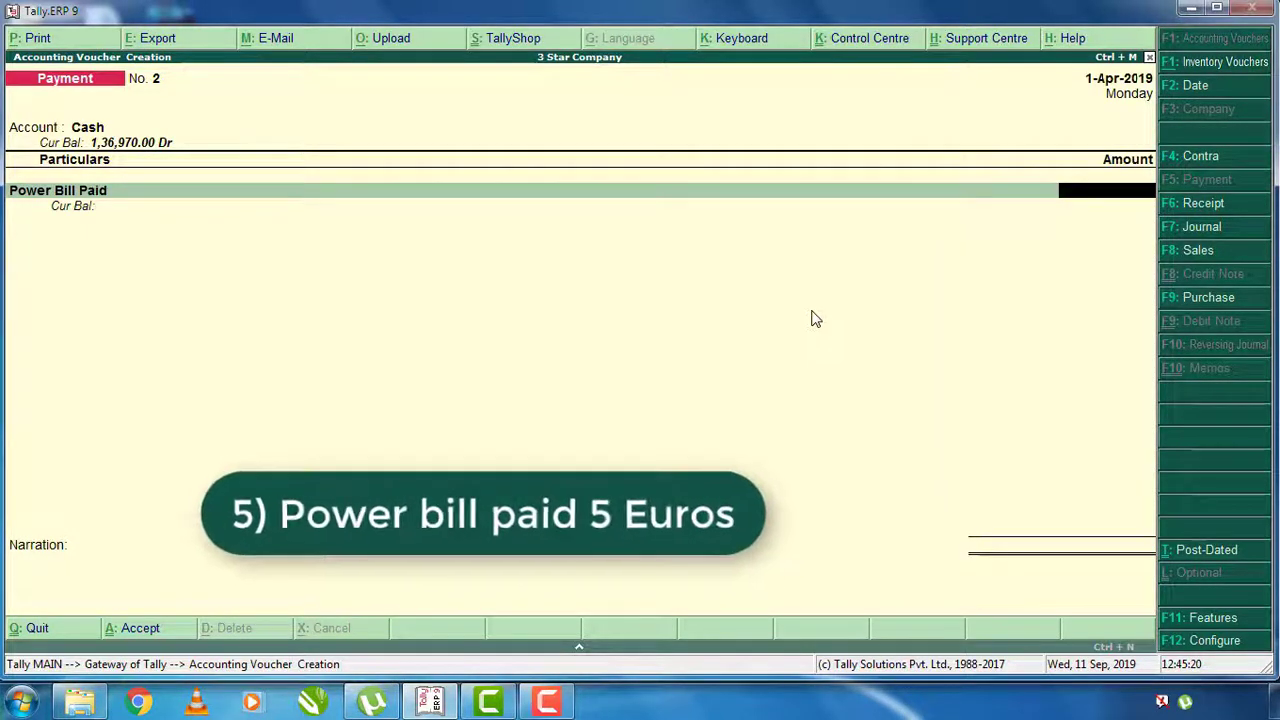
- Set the Power Bill Paid amount to E5, accept the exchange rate of ₹ 71/E, and save the payment without a narration
{"action": "type", "text": "55"}
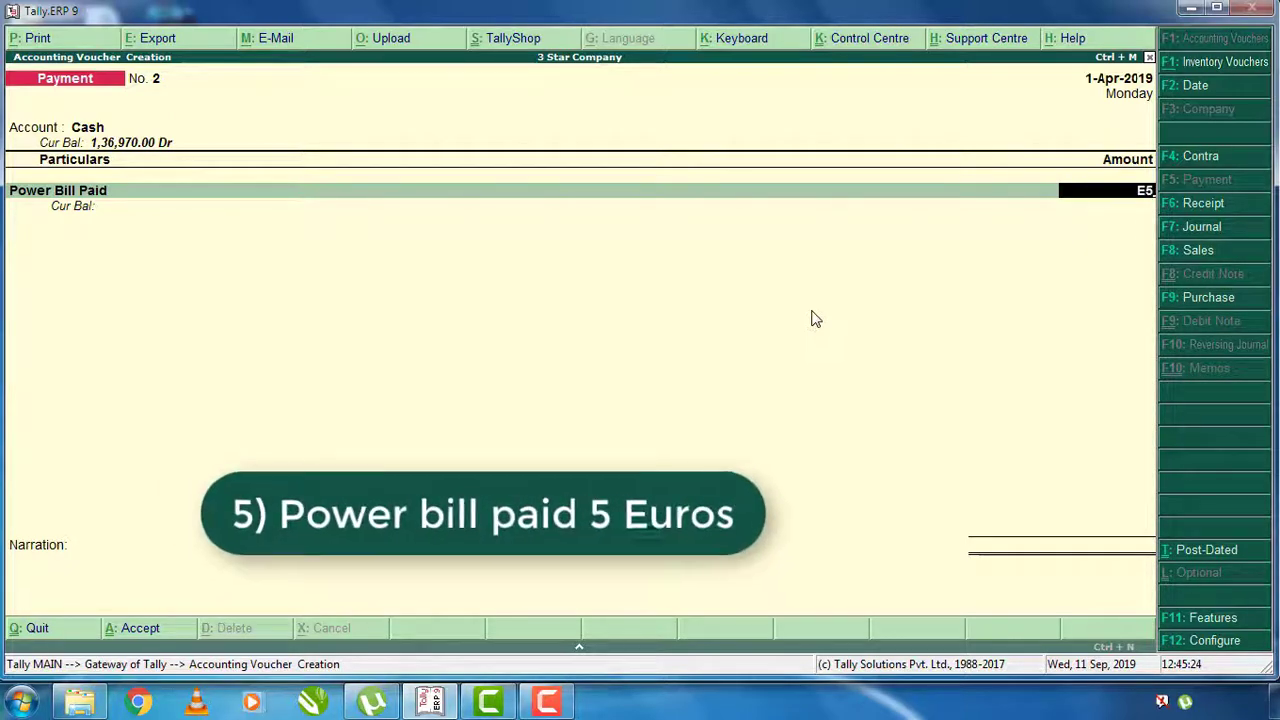
{"action": "key", "text": "Return"}
{"action": "key", "text": "Return"}
{"action": "key", "text": "Return"}
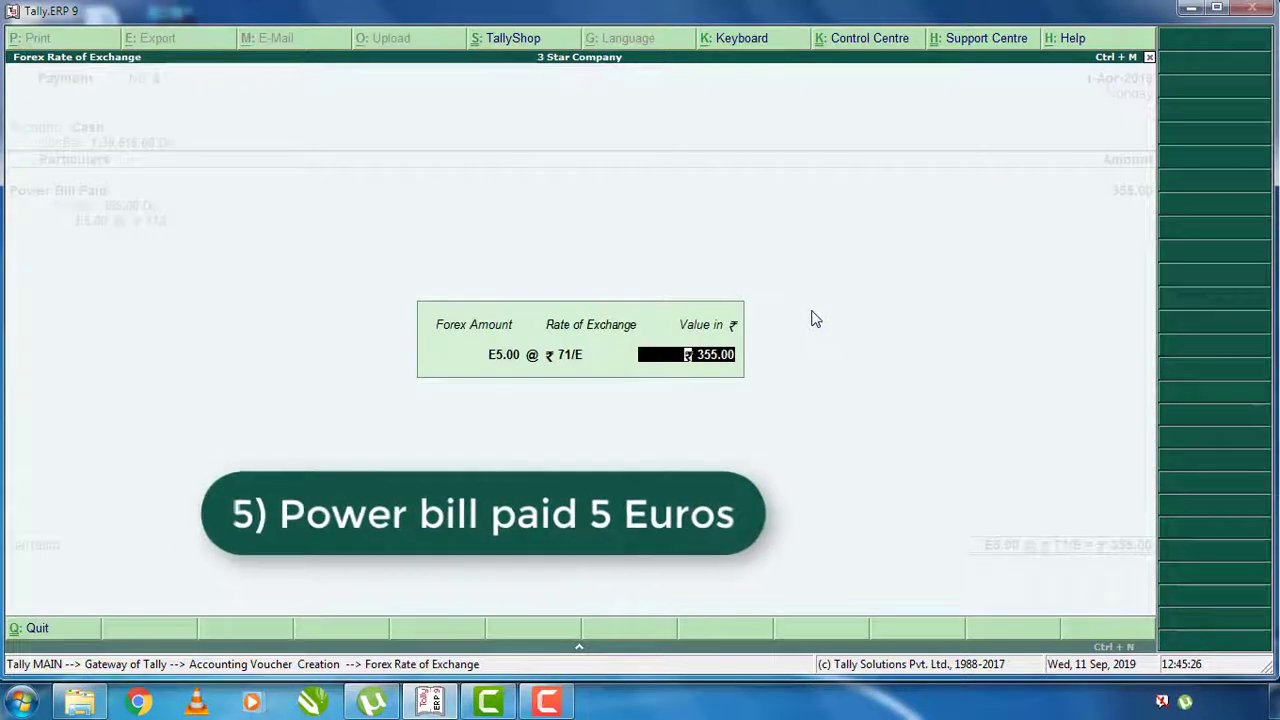
{"action": "key", "text": "Return"}
{"action": "key", "text": "Return"}
{"action": "key", "text": "Return"}
{"action": "key", "text": "Return"}
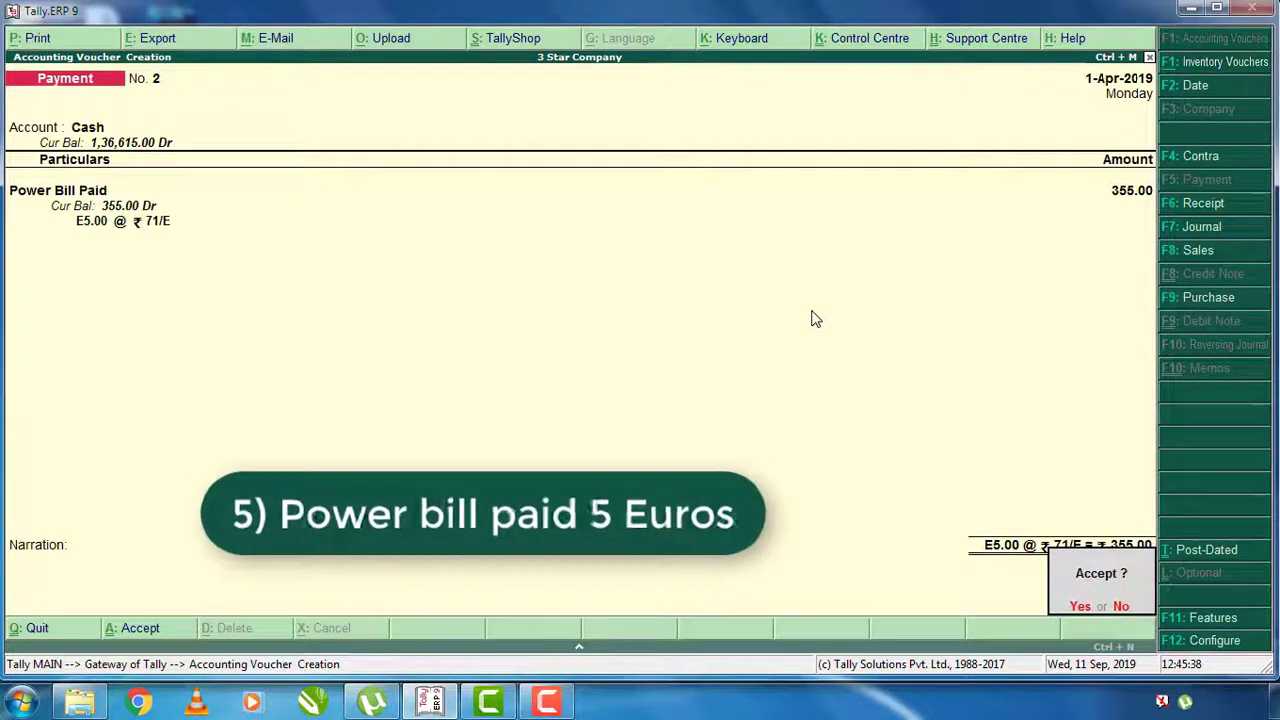
{"action": "key", "text": "Return"}
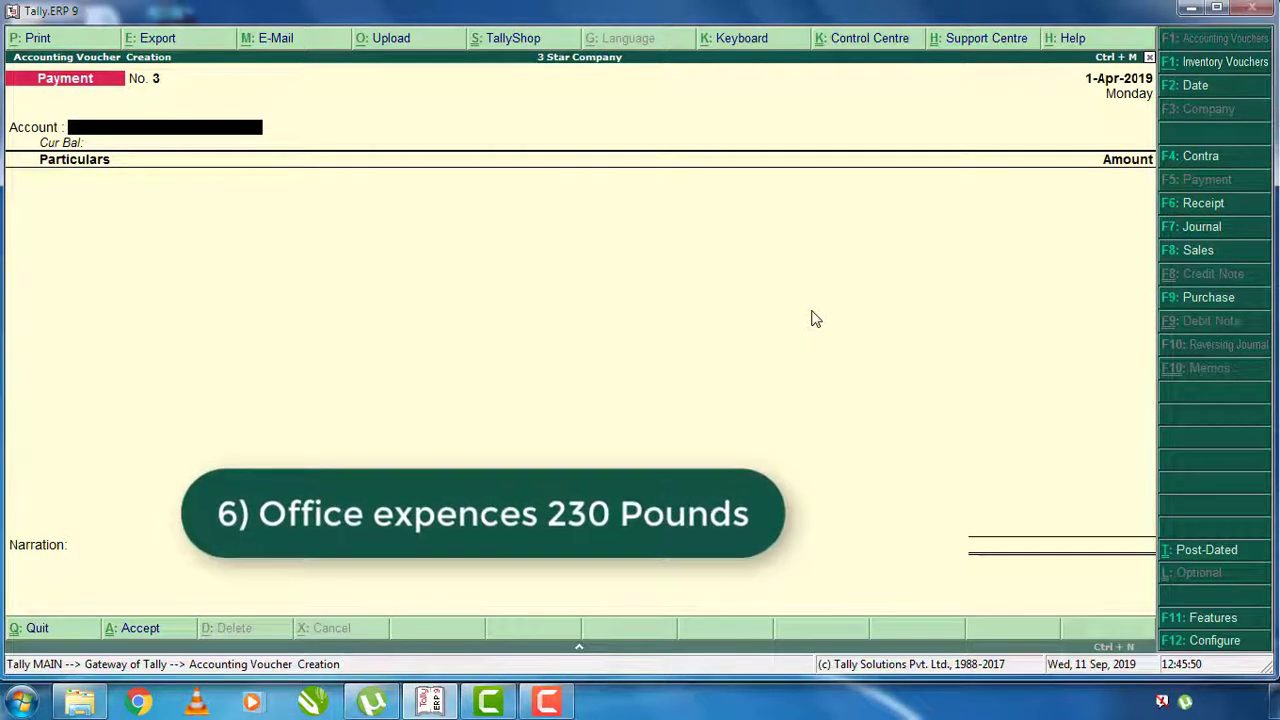
- Begin the next Payment voucher with Cash as the account and Office Exp as the ledger in the particulars
{"action": "key", "text": "Return"}
{"action": "key", "text": "Return"}
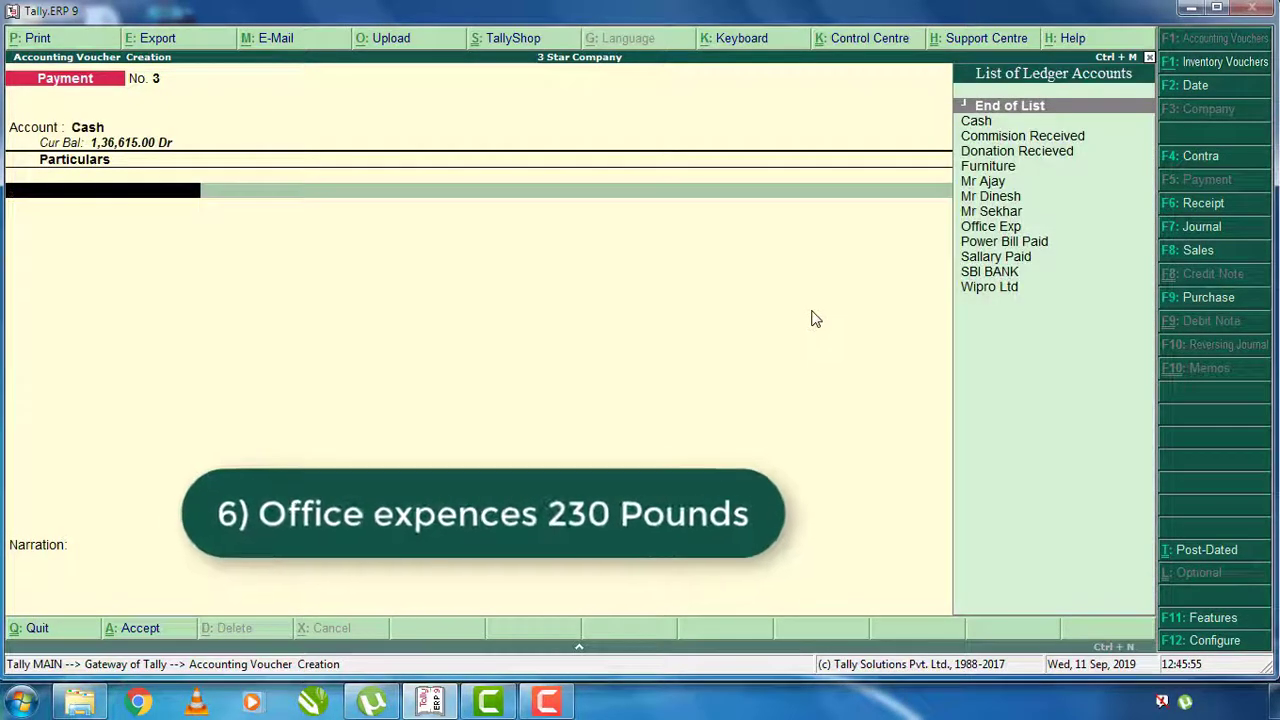
{"action": "type", "text": "Of"}
{"action": "key", "text": "Return"}
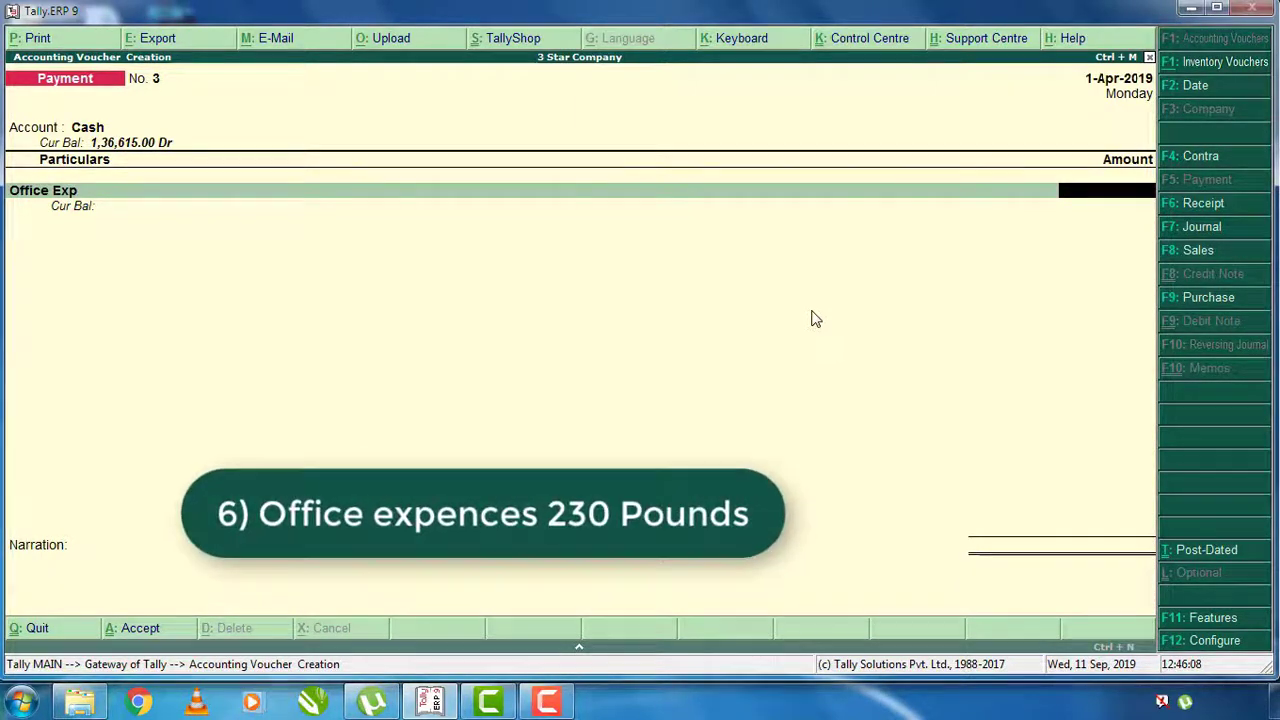
- Set the Office Exp amount to P230, accept the exchange rate of ₹ 84/P, and save the payment without a narration
{"action": "type", "text": "P230"}
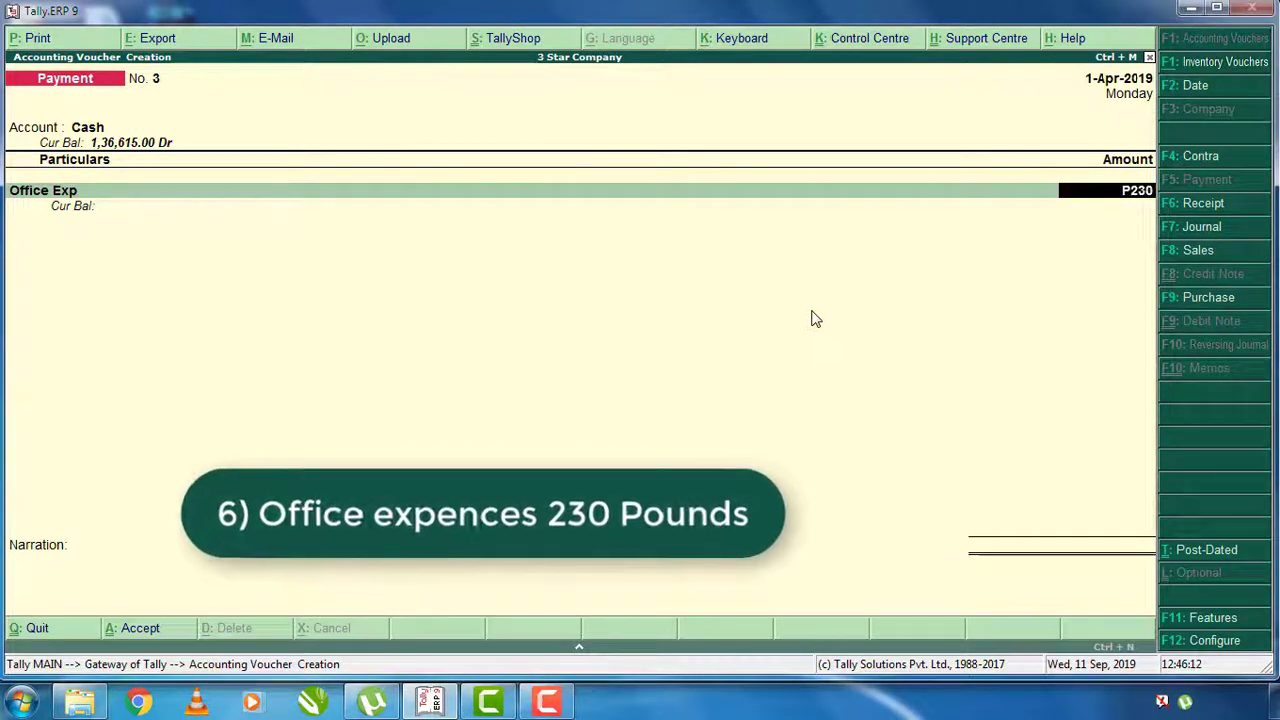
{"action": "key", "text": "Return"}
{"action": "key", "text": "Return"}
{"action": "key", "text": "Return"}
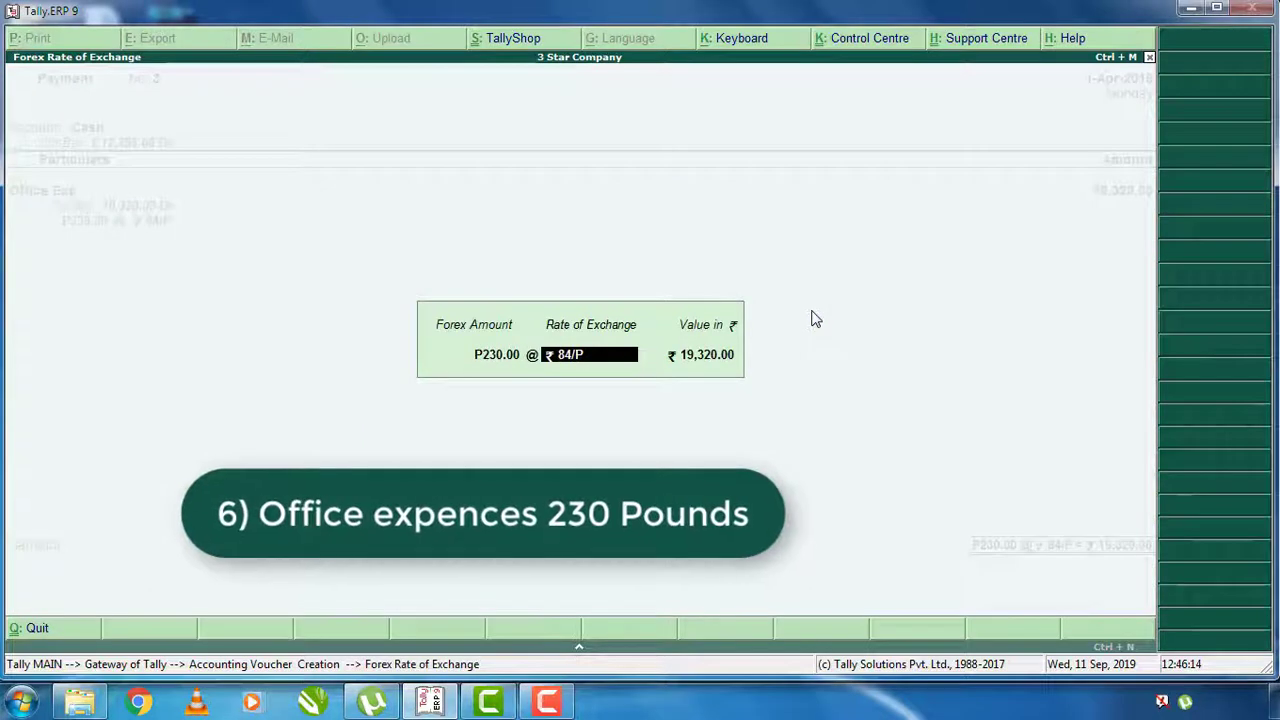
{"action": "key", "text": "Return"}
{"action": "key", "text": "Return"}
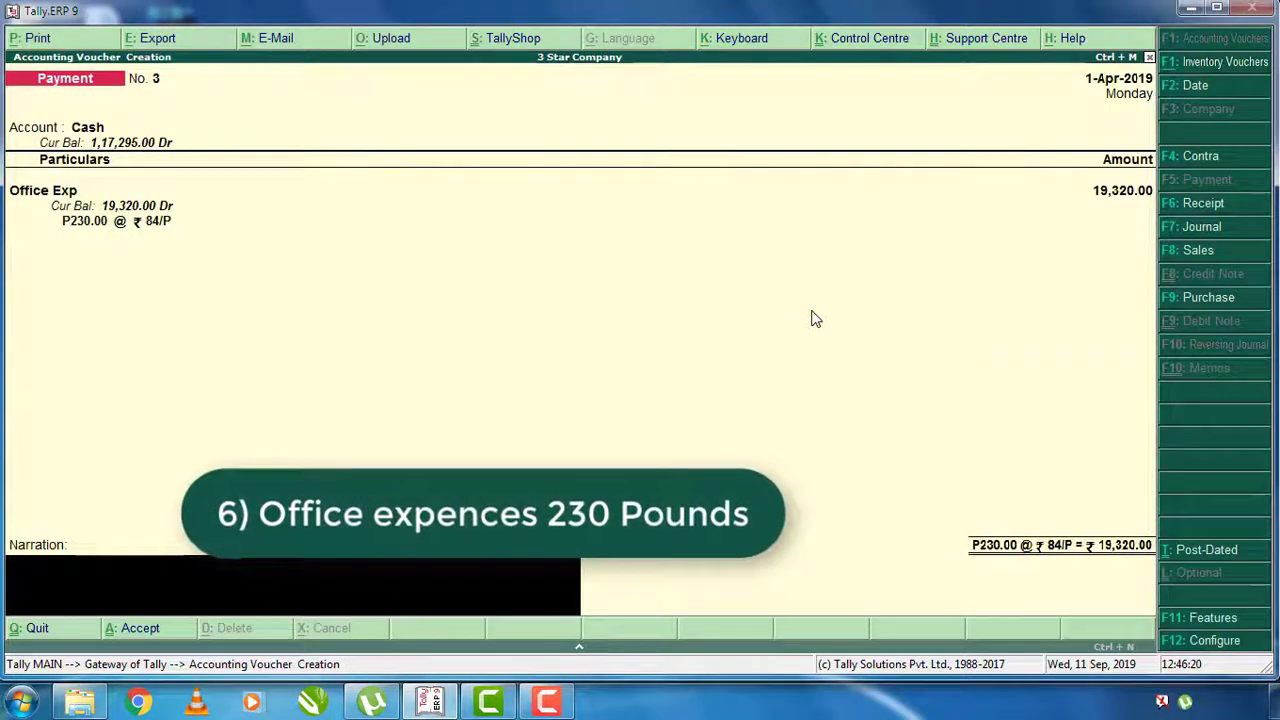
{"action": "key", "text": "Return"}
{"action": "key", "text": "Return"}
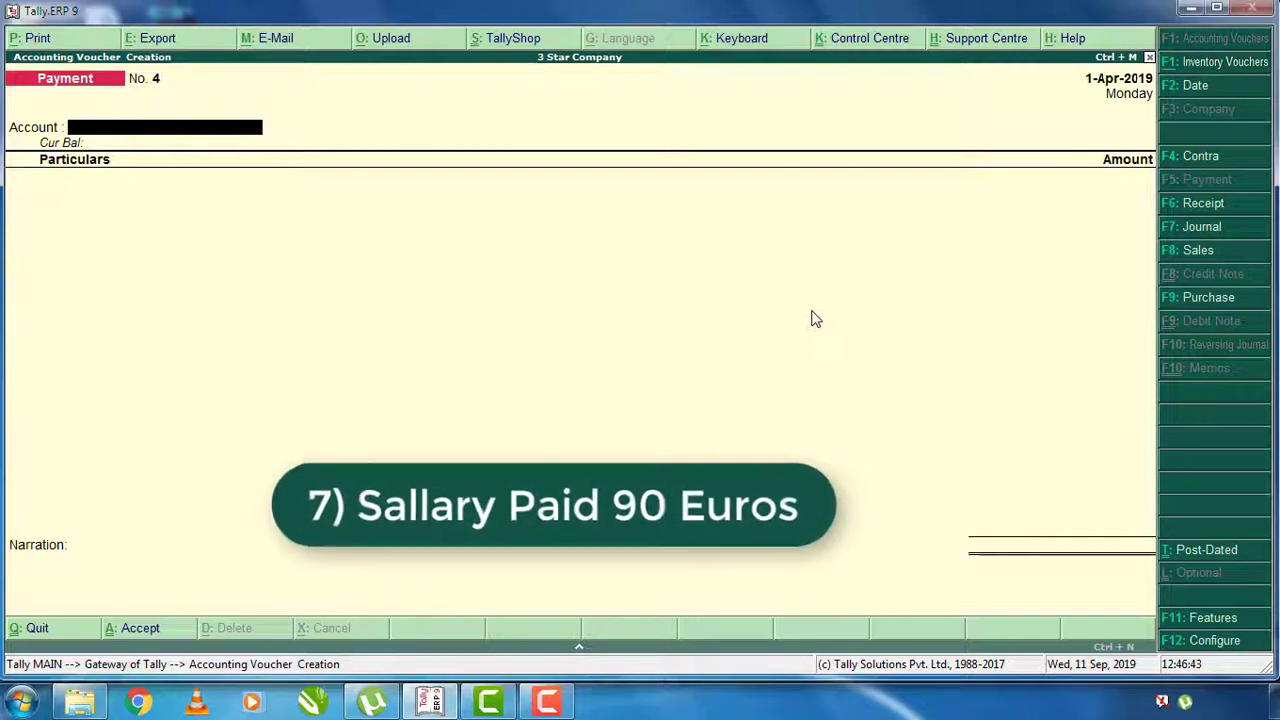
- Begin another Payment voucher with Cash as the account and Sallary Paid as the ledger in the particulars
{"action": "key", "text": "Return"}
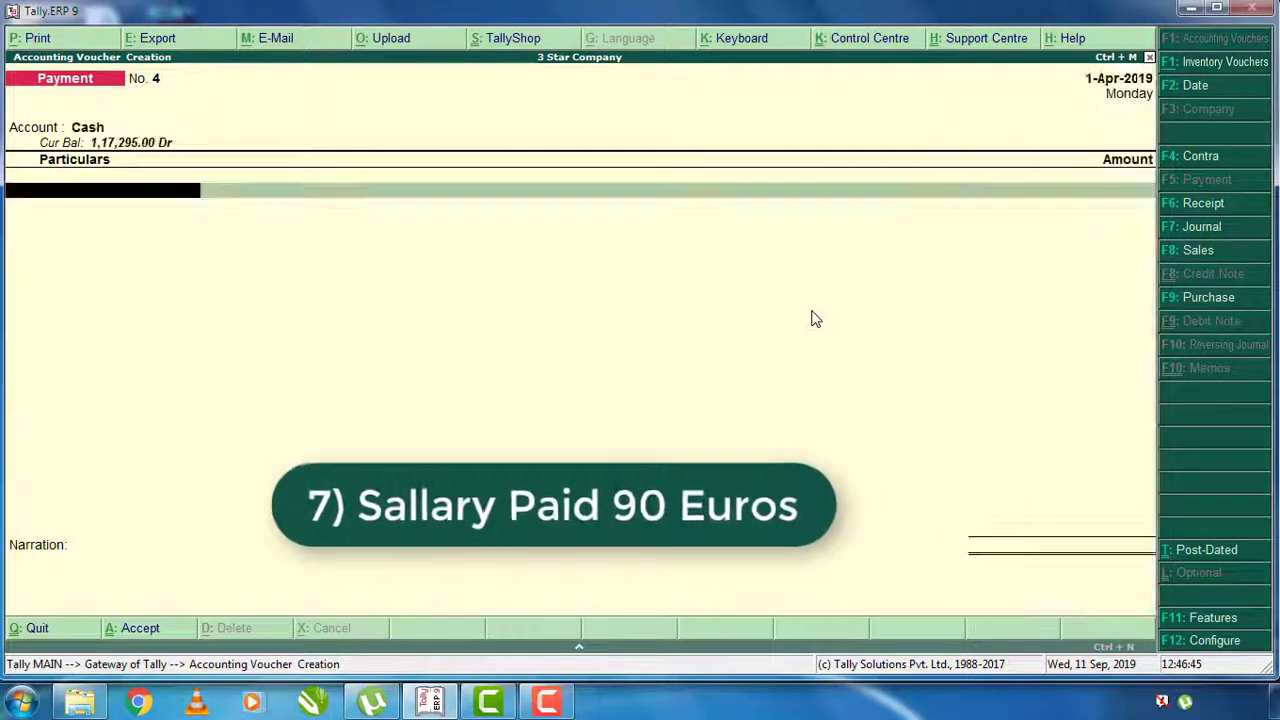
{"action": "type", "text": "Sa"}
{"action": "key", "text": "Return"}
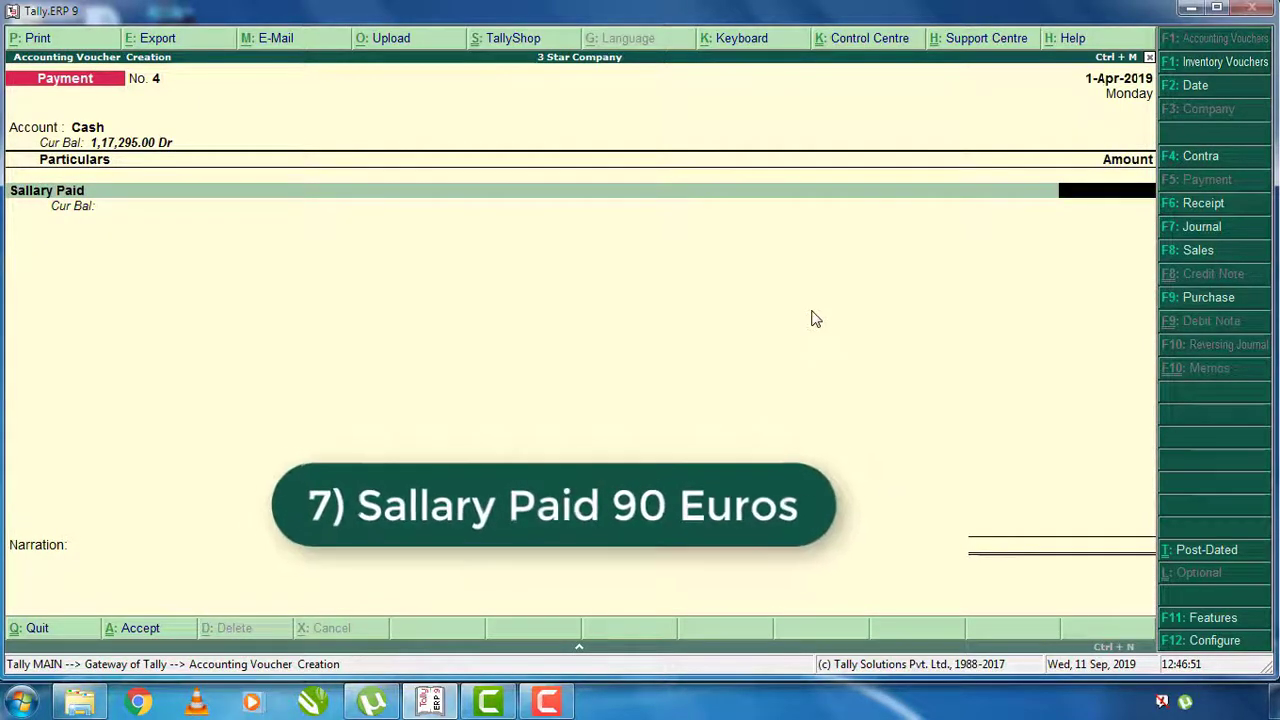
- Set the Sallary Paid amount to E90, accept the exchange rate of ₹ 71/E, and save the payment without a narration
{"action": "type", "text": "E90.00 @ ₹ 71/E"}
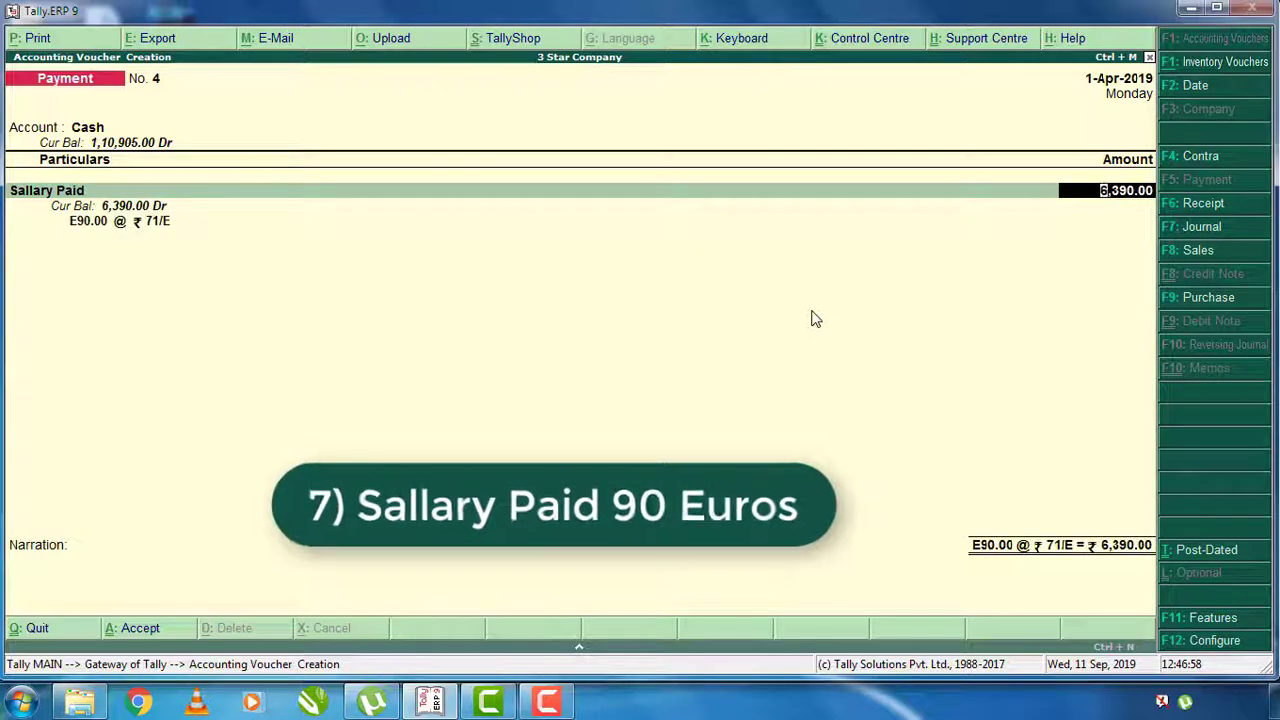
{"action": "key", "text": "Return"}
{"action": "key", "text": "Return"}
{"action": "key", "text": "Return"}
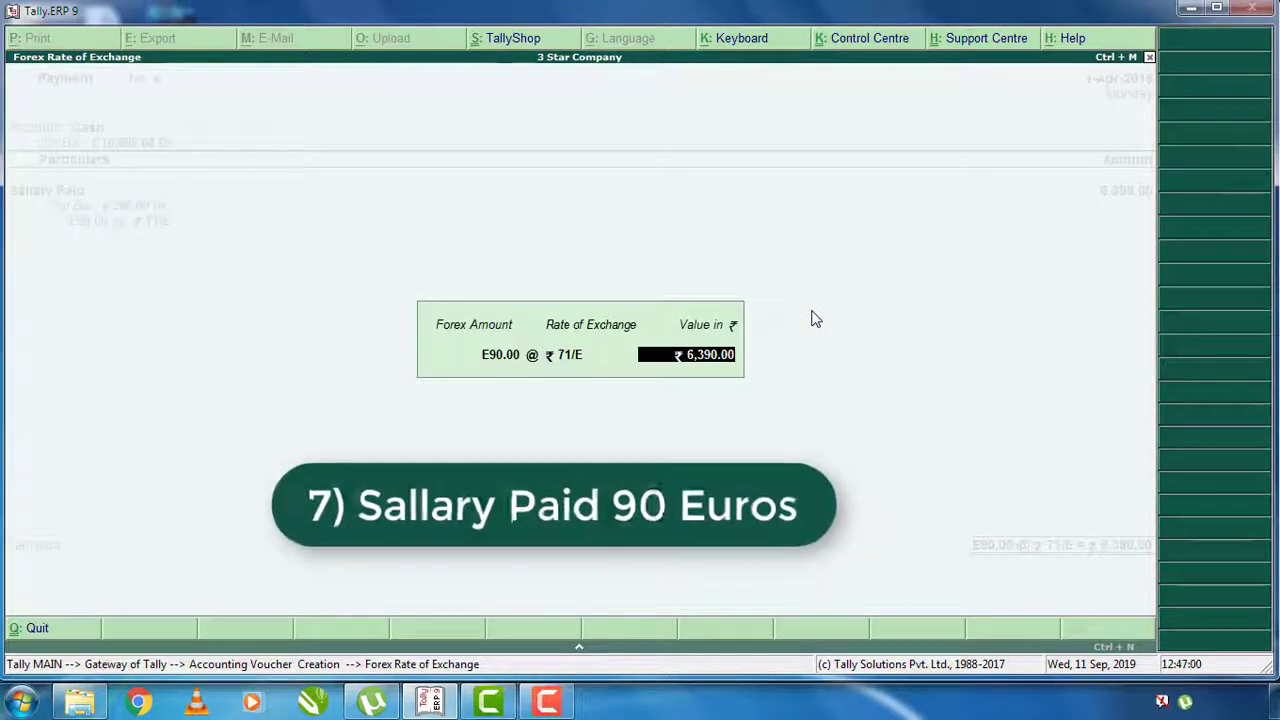
{"action": "key", "text": "Return"}
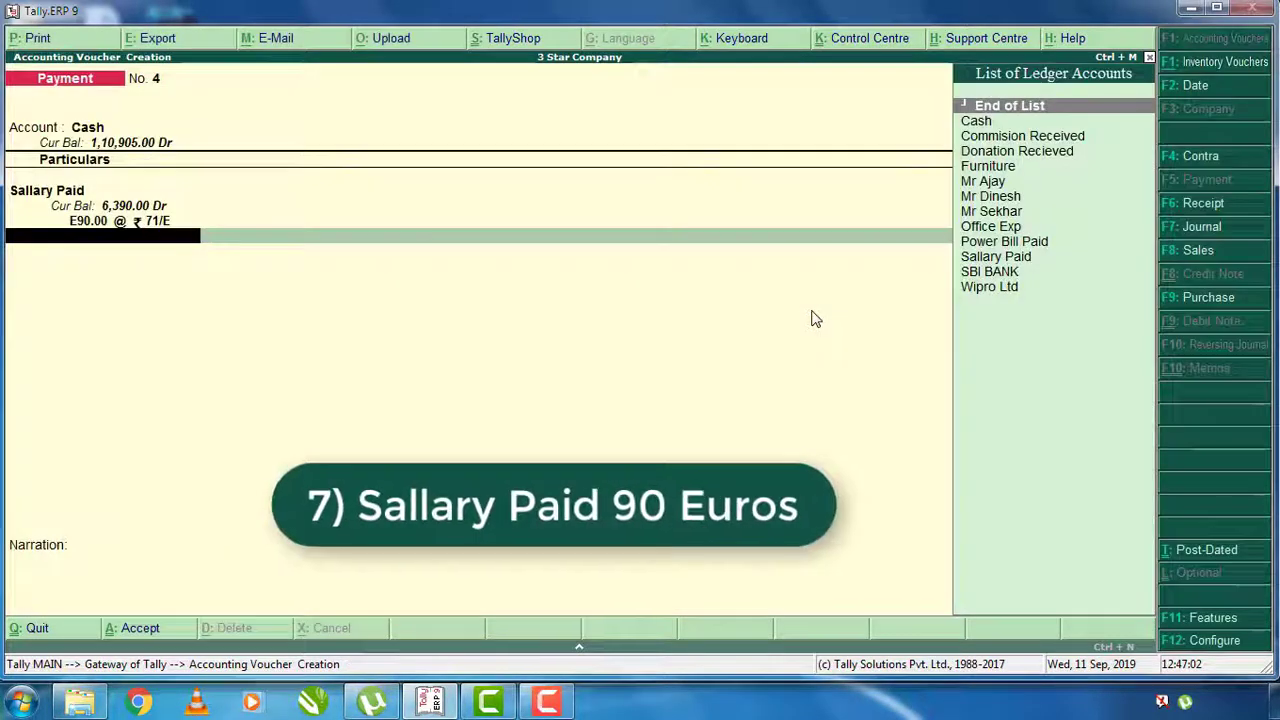
{"action": "key", "text": "Return"}
{"action": "key", "text": "Return"}
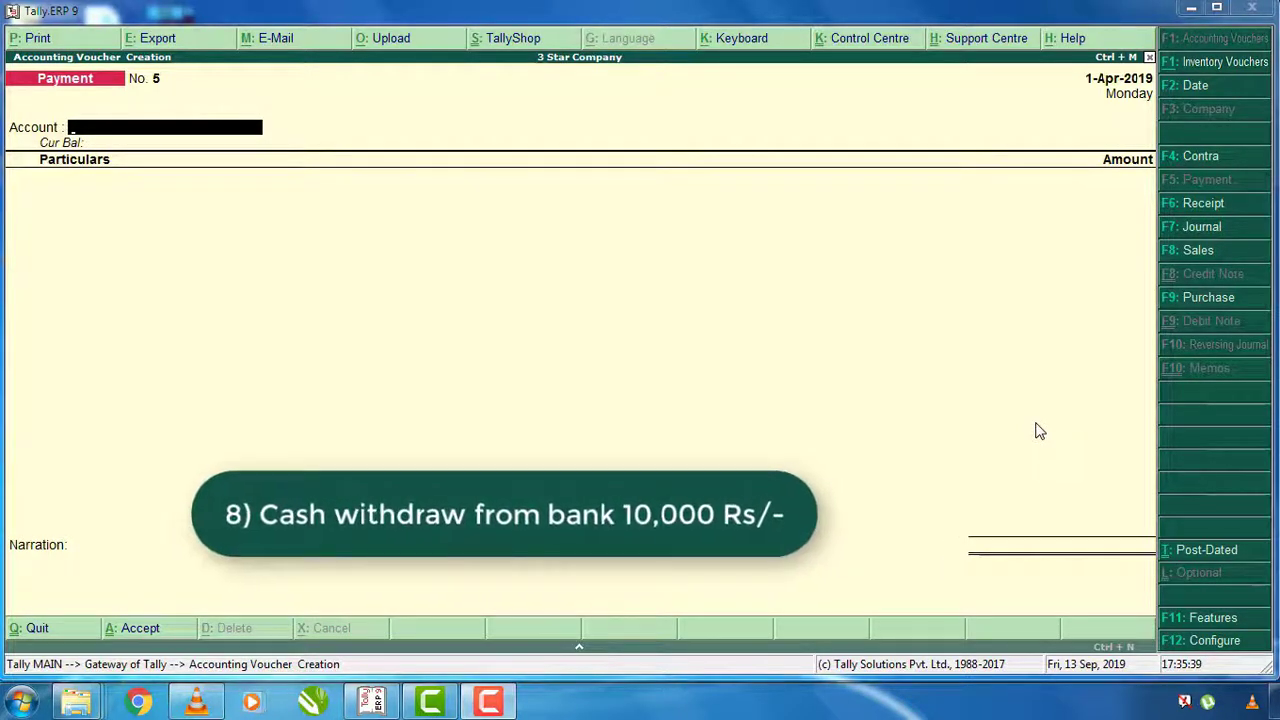
- Start a Contra voucher with Cash as the account and SBI BANK as the ledger in the particulars
{"action": "key", "text": "F4"}
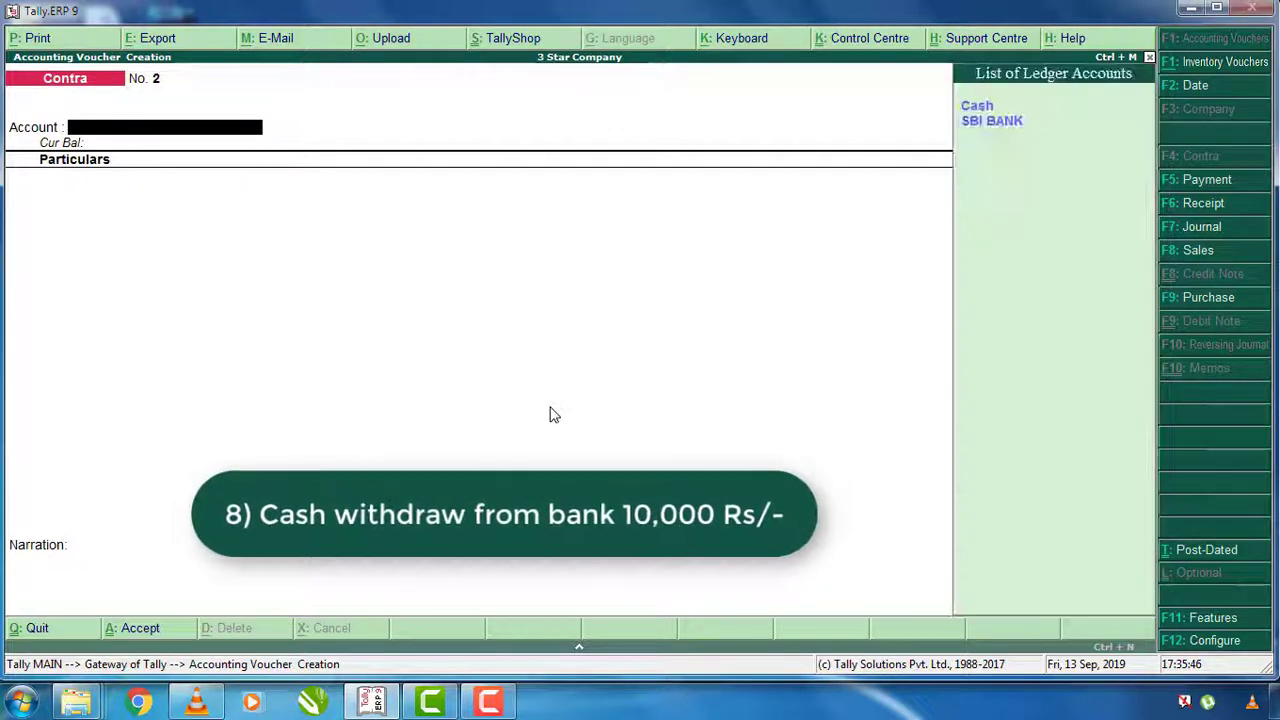
{"action": "key", "text": "Return"}
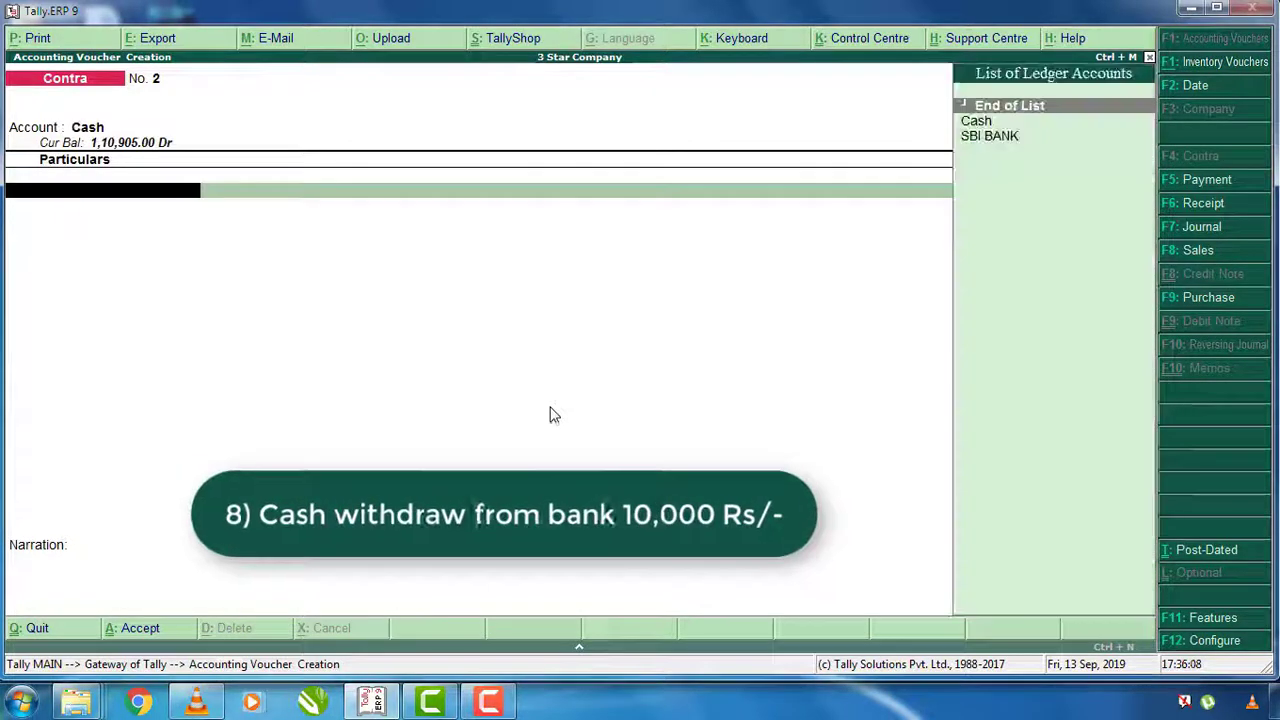
{"action": "key", "text": "Down"}
{"action": "key", "text": "Down"}
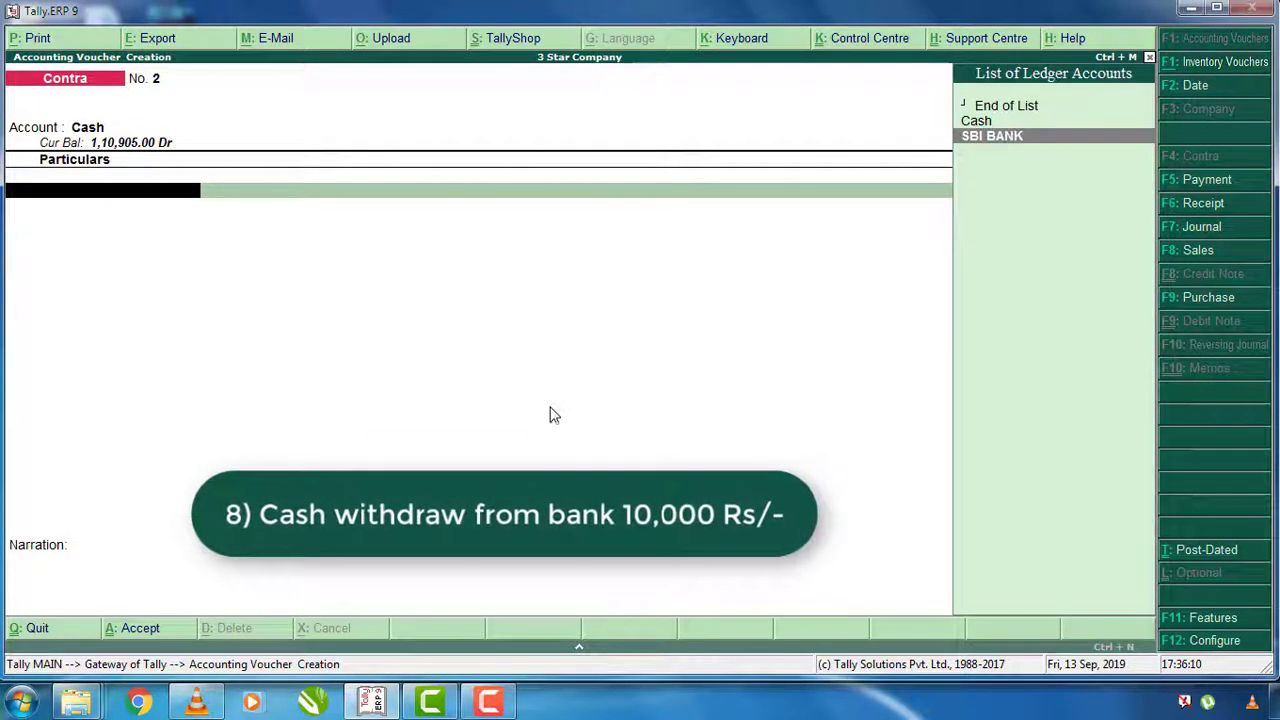
{"action": "key", "text": "Return"}
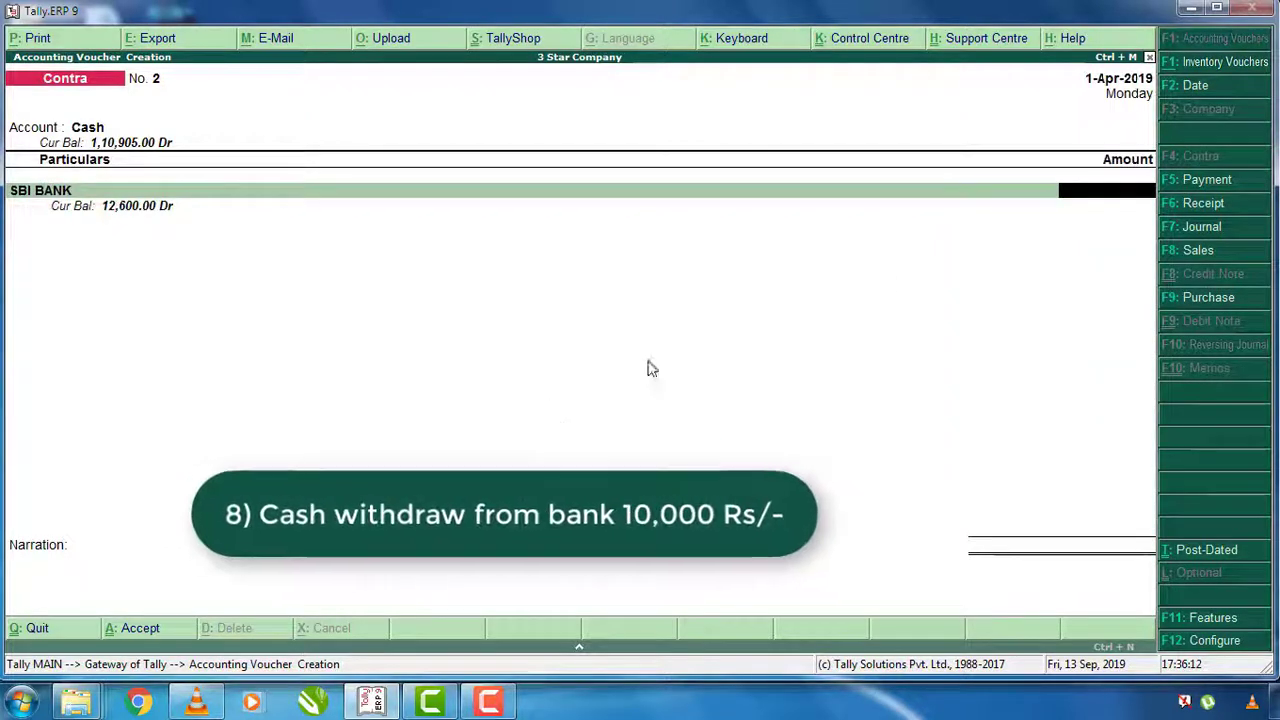
- Set the SBI BANK amount to 10000, accept the bank allocation defaults, and save the contra voucher without a narration
{"action": "type", "text": "10,000"}
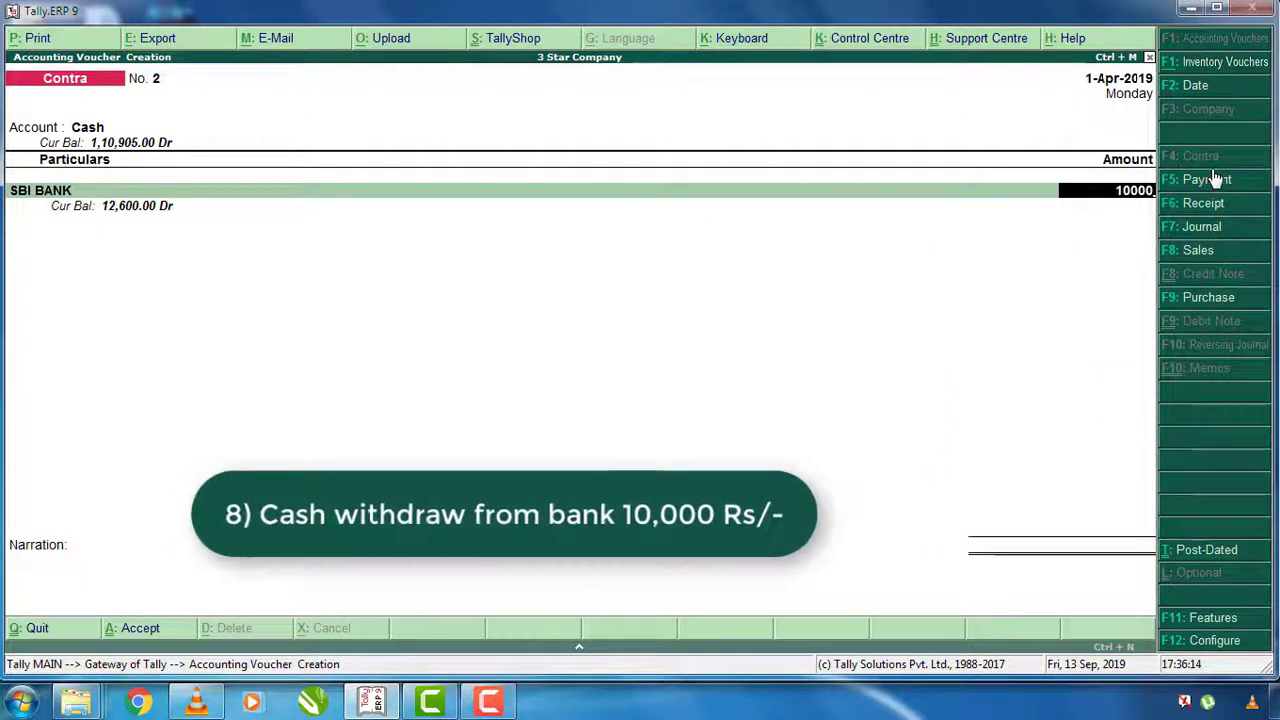
{"action": "key", "text": "Return"}
{"action": "key", "text": "Return"}
{"action": "key", "text": "Return"}
{"action": "key", "text": "Return"}
{"action": "key", "text": "Return"}
{"action": "key", "text": "Return"}
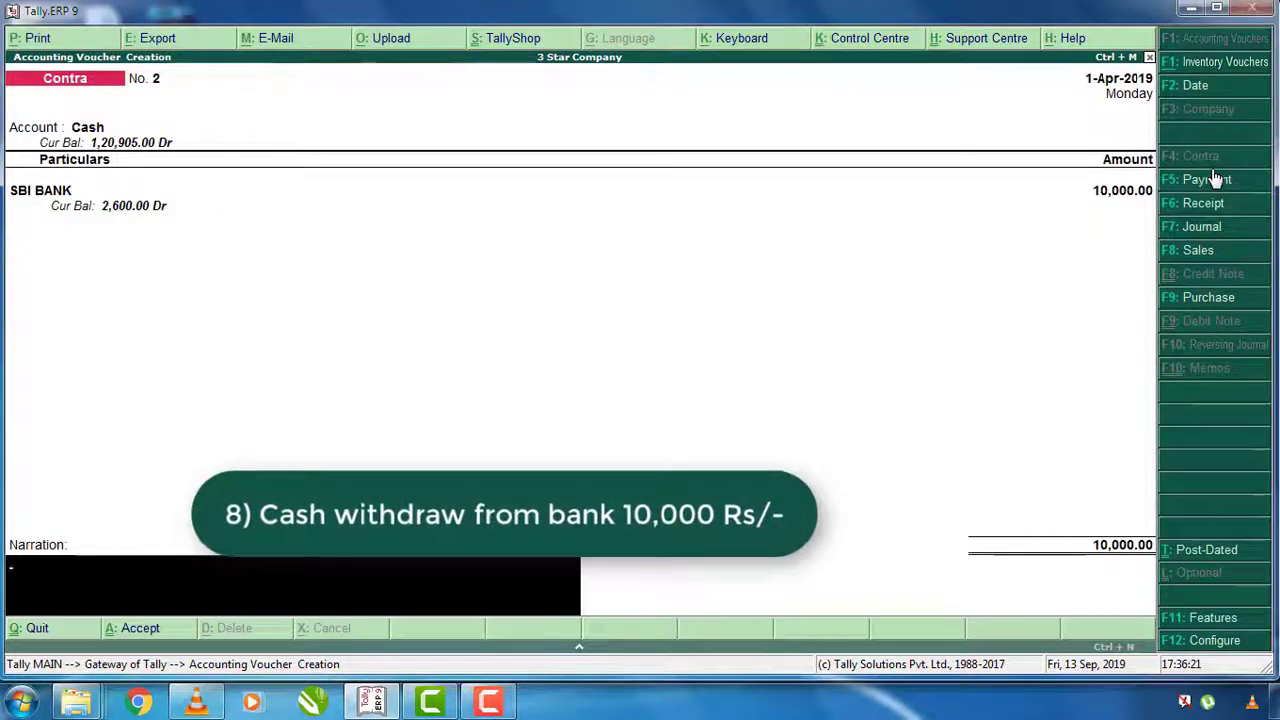
{"action": "key", "text": "Return"}
{"action": "key", "text": "ctrl+a"}
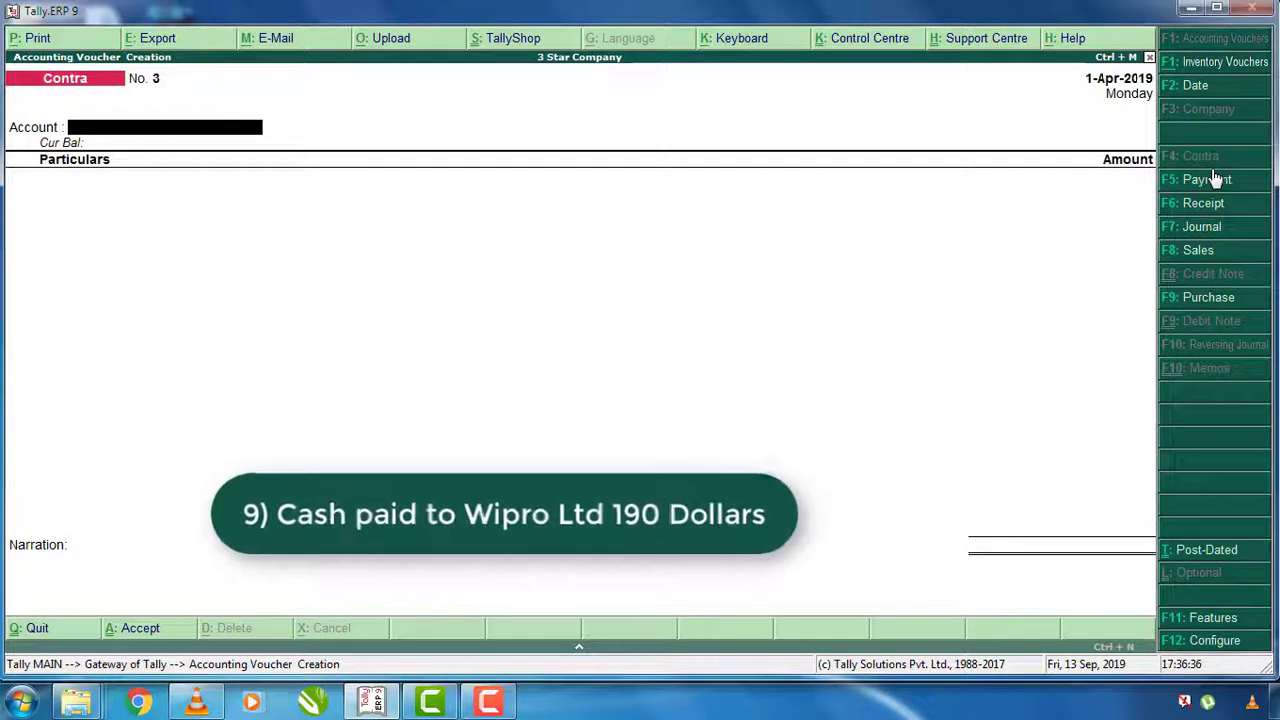
- Start a Payment voucher with Cash as the account and Wipro Ltd as the ledger in the particulars
{"action": "left_click", "coordinate": [1206, 179]}
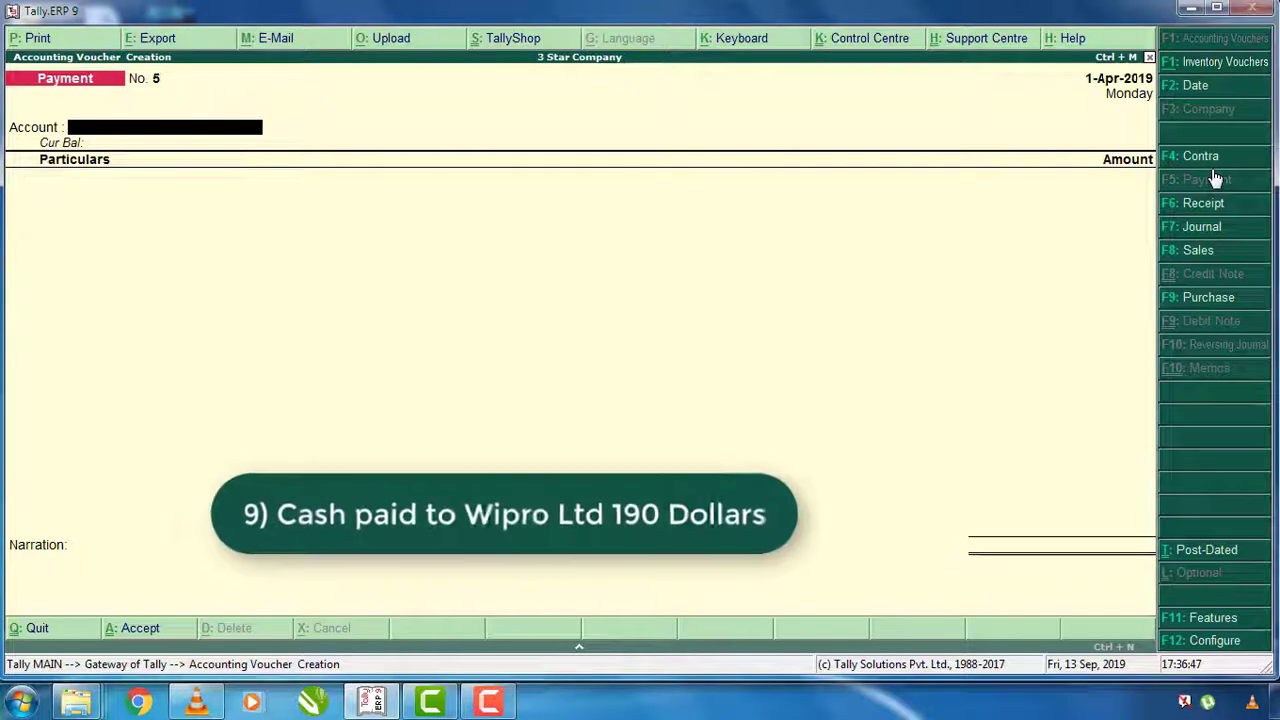
{"action": "key", "text": "Down"}
{"action": "key", "text": "Up"}
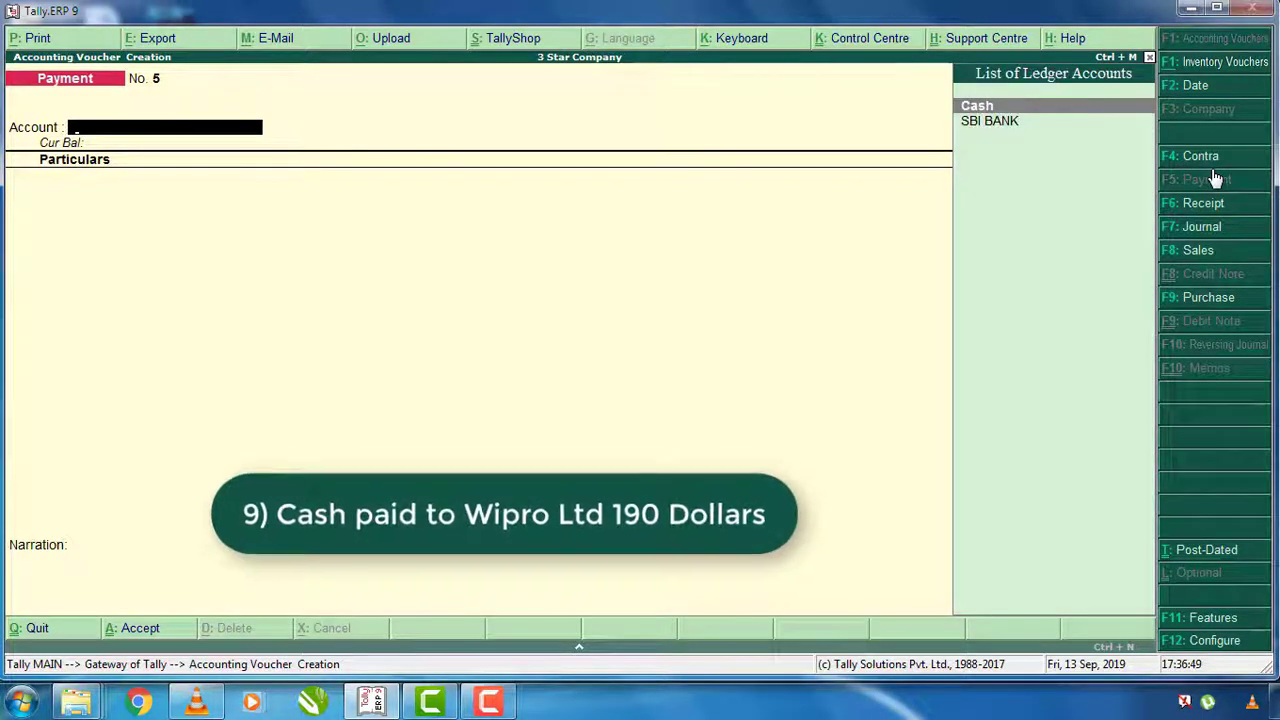
{"action": "key", "text": "Return"}
{"action": "type", "text": "Wi"}
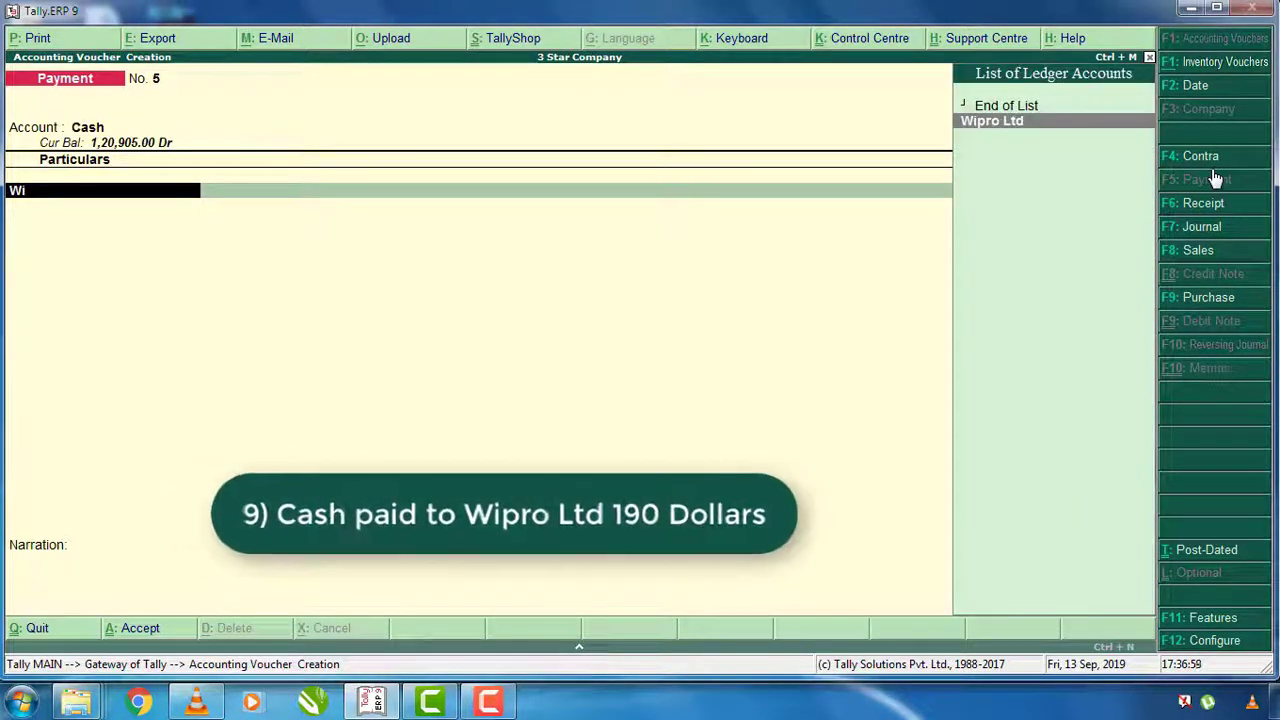
{"action": "key", "text": "Return"}
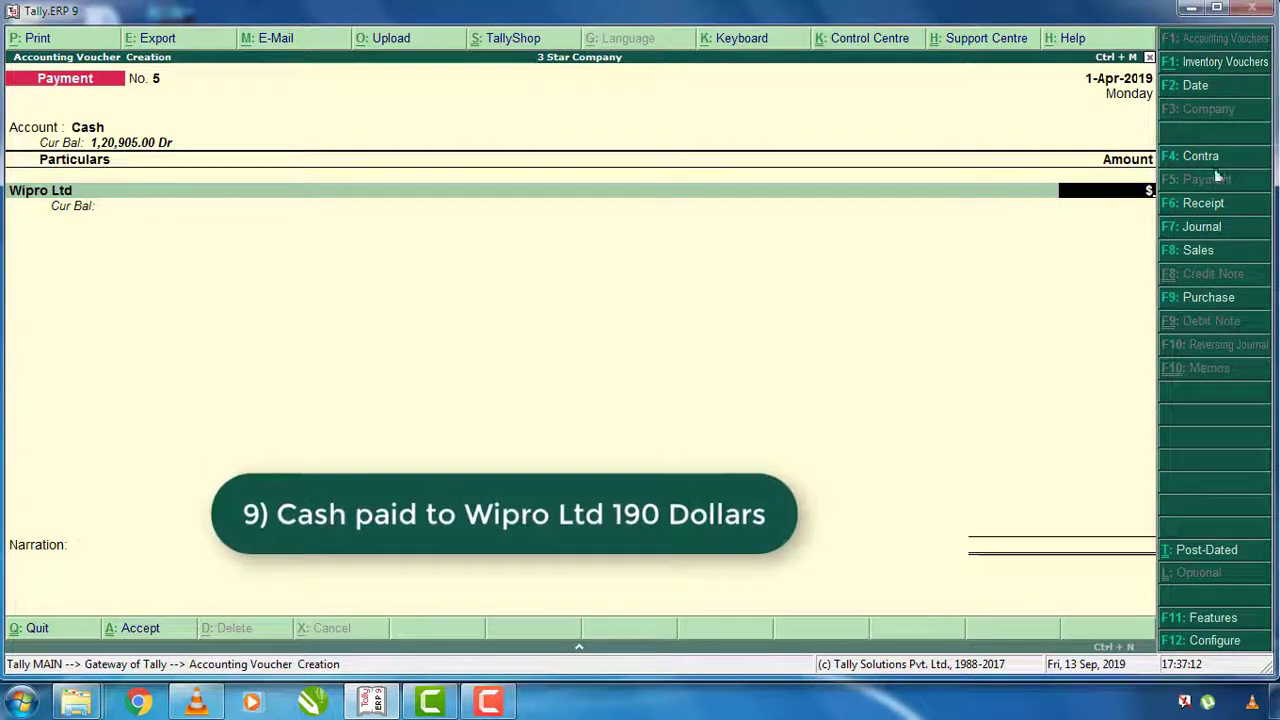
- Set the Wipro Ltd amount to $190, accept the ₹ 67/$ rate and the On Account bill reference, and save the payment without a narration
{"action": "type", "text": "190"}
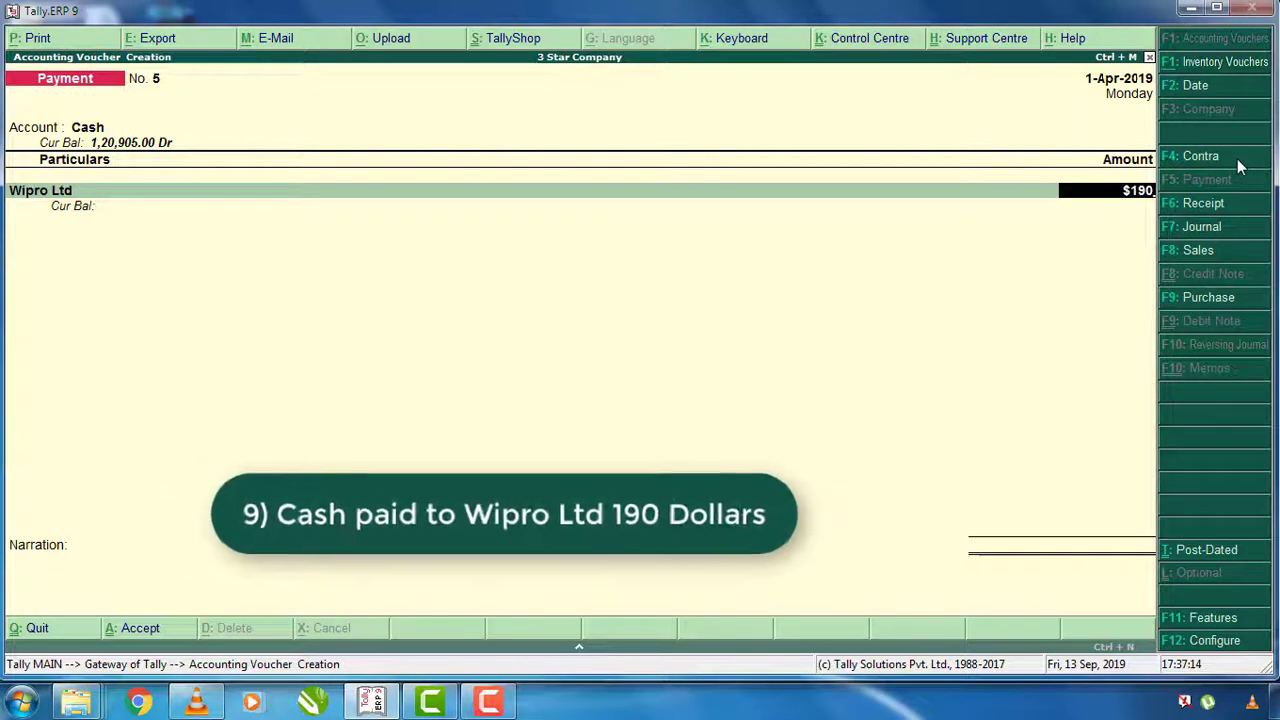
{"action": "key", "text": "Return"}
{"action": "key", "text": "Return"}
{"action": "key", "text": "Return"}
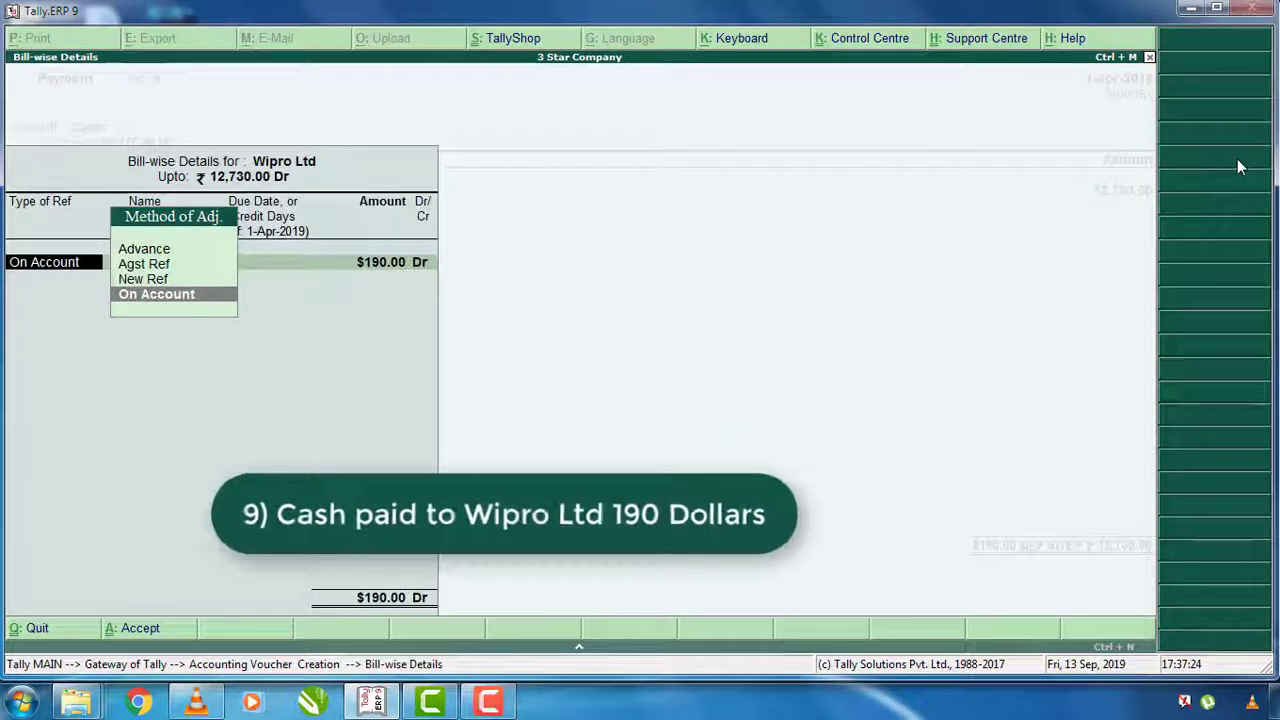
{"action": "key", "text": "Return"}
{"action": "key", "text": "Return"}
{"action": "key", "text": "Return"}
{"action": "key", "text": "Return"}
{"action": "key", "text": "Return"}
{"action": "key", "text": "Return"}
{"action": "key", "text": "Return"}
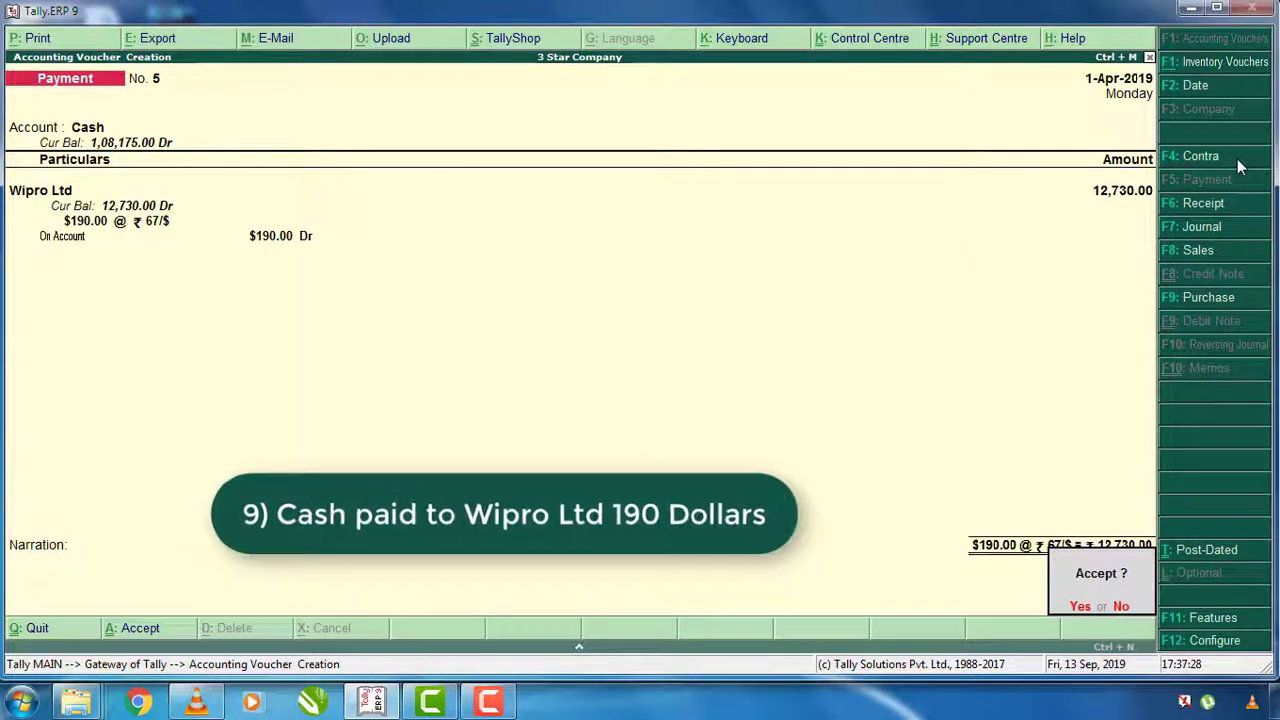
{"action": "key", "text": "Return"}
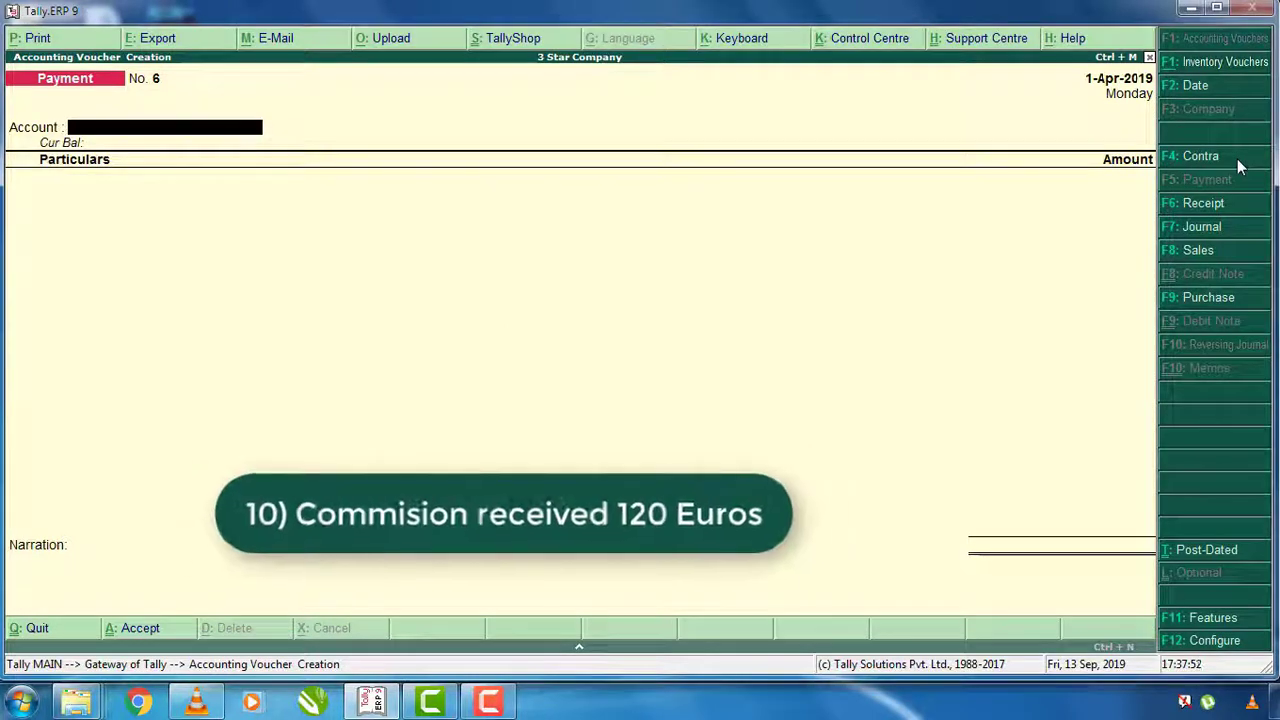
- Start a Receipt voucher with Cash as the account and Commision Received as the ledger in the particulars
{"action": "key", "text": "F6"}
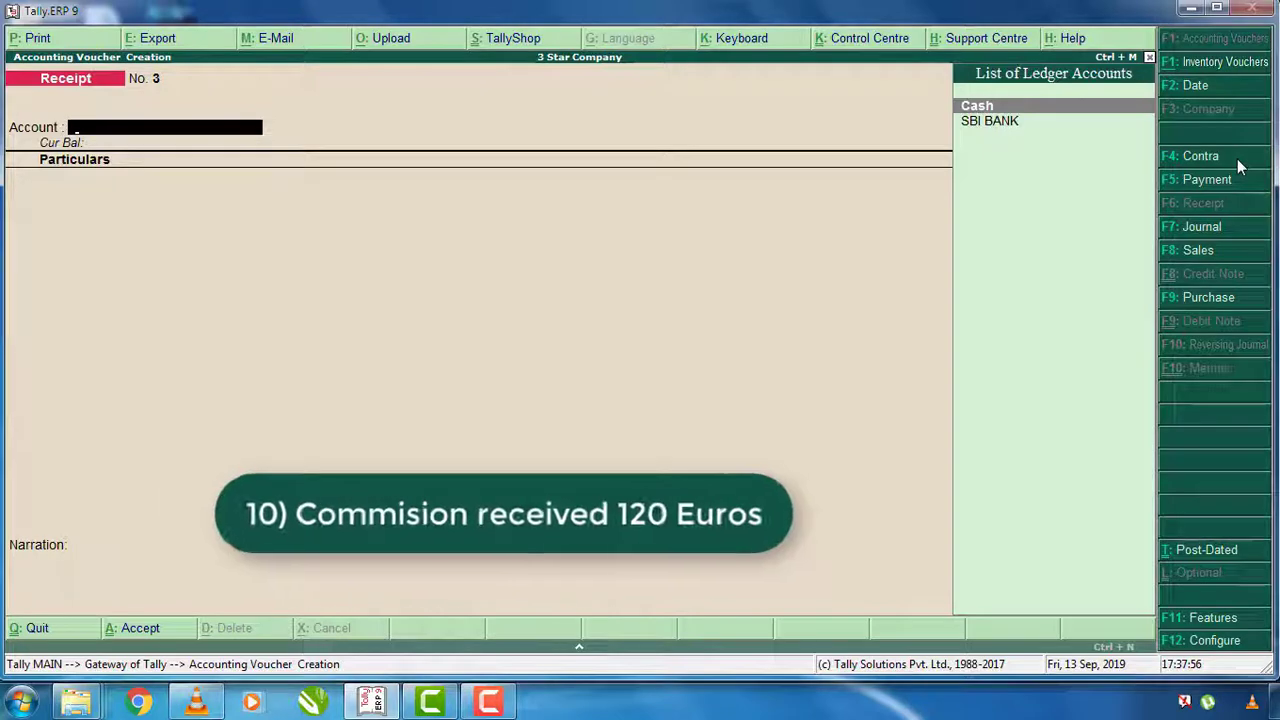
{"action": "key", "text": "Return"}
{"action": "type", "text": "Co"}
{"action": "key", "text": "Return"}
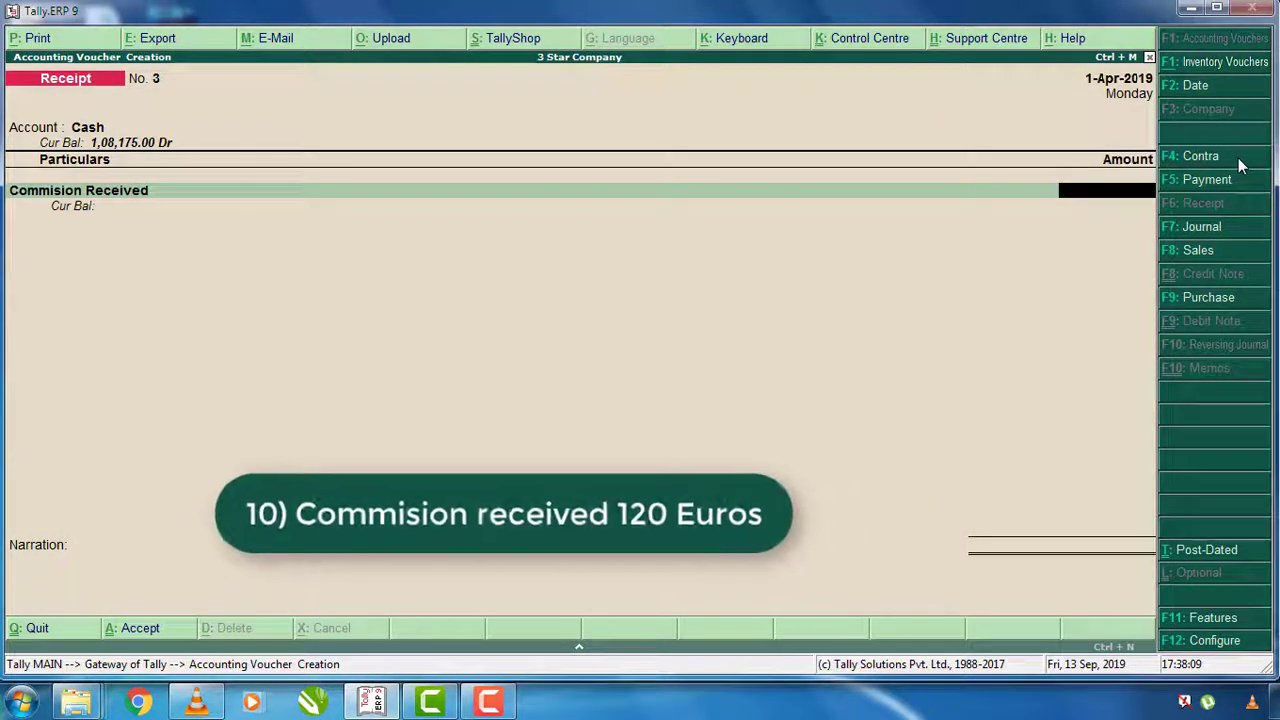
- Set the Commision Received amount to E120, accept the exchange rate of ₹ 71/E, and save the receipt without a narration
{"action": "type", "text": "E120"}
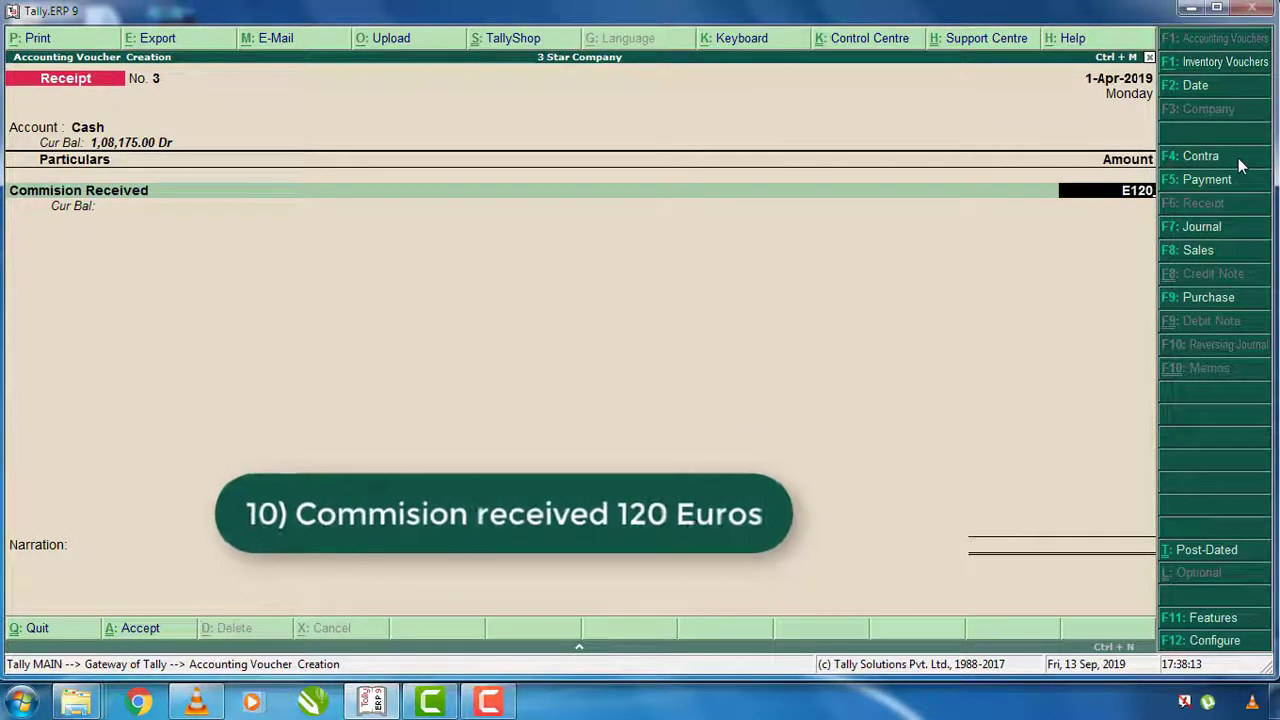
{"action": "key", "text": "Return"}
{"action": "key", "text": "Return"}
{"action": "key", "text": "Return"}
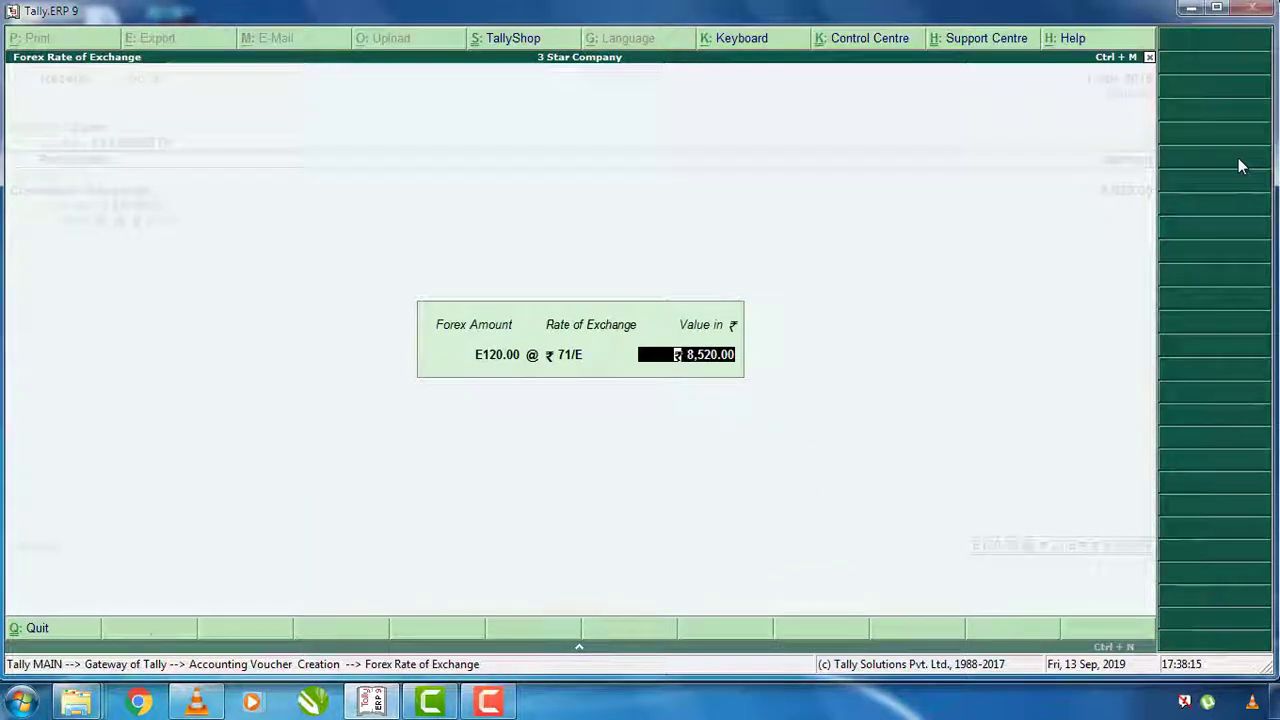
{"action": "key", "text": "Return"}
{"action": "key", "text": "Return"}
{"action": "key", "text": "Return"}
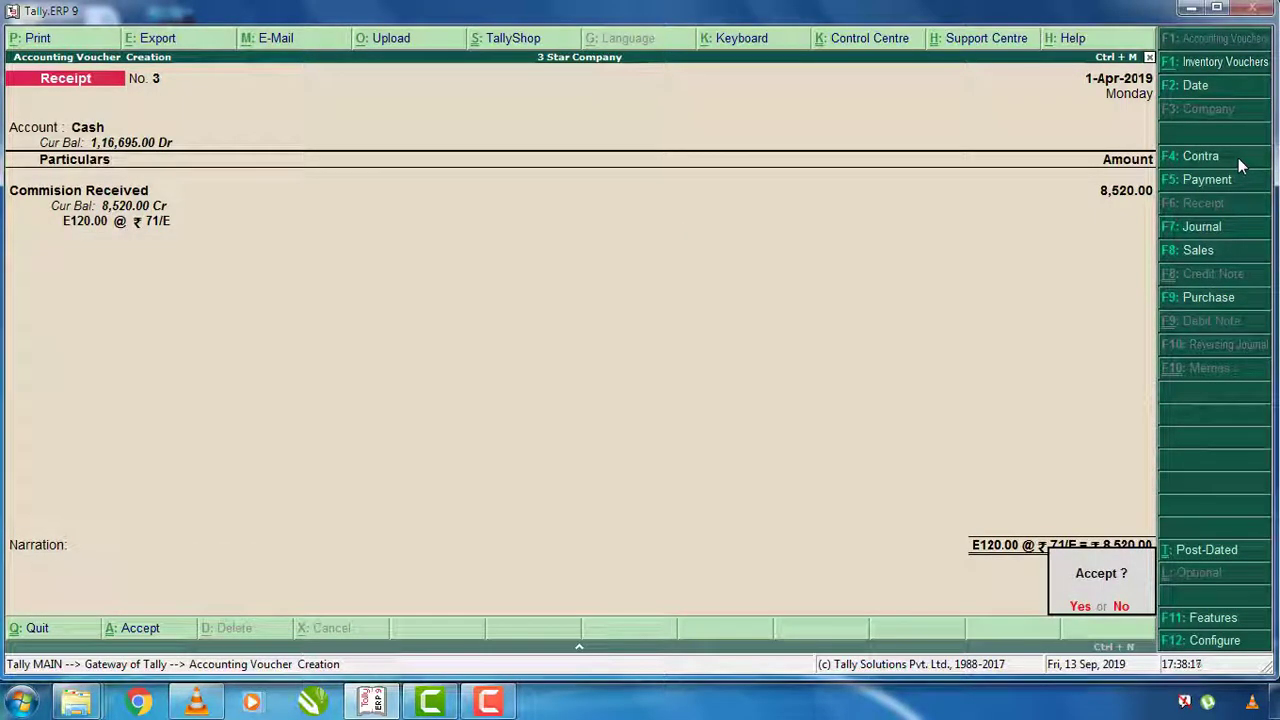
{"action": "key", "text": "Return"}
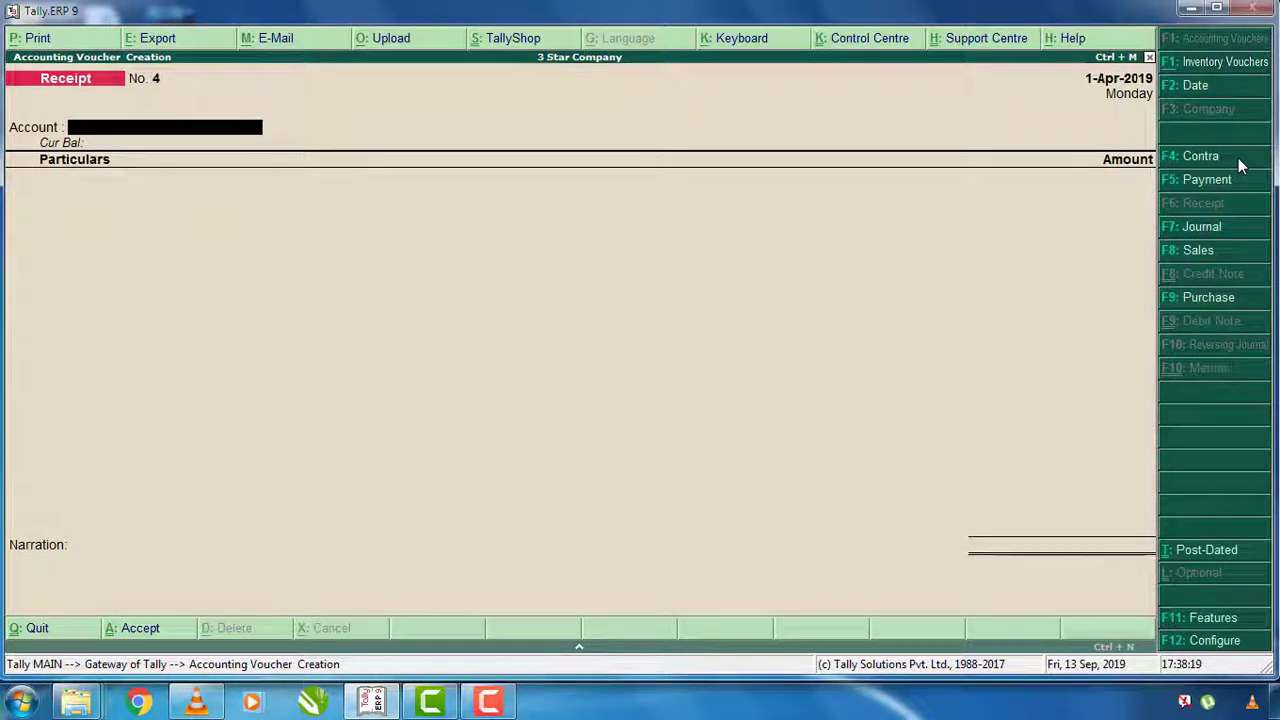
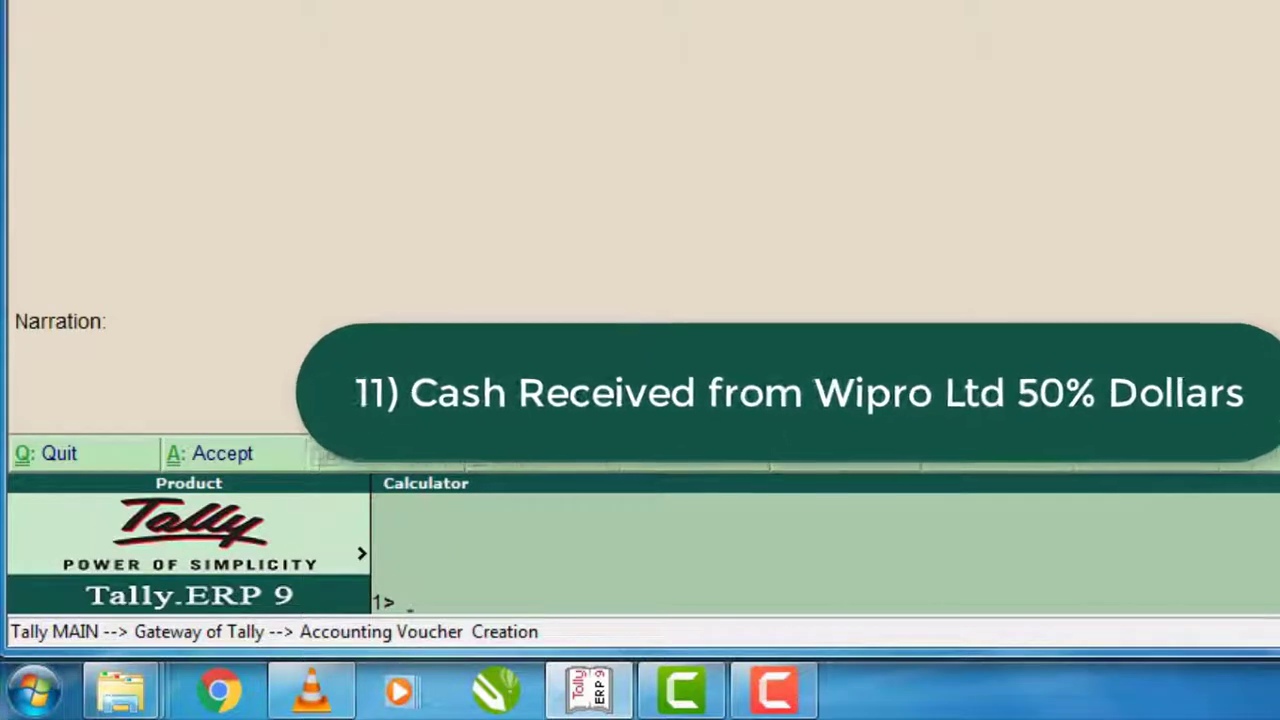
- Calculate 190/2 in the built-in calculator and return to the receipt voucher
{"action": "type", "text": "90"}
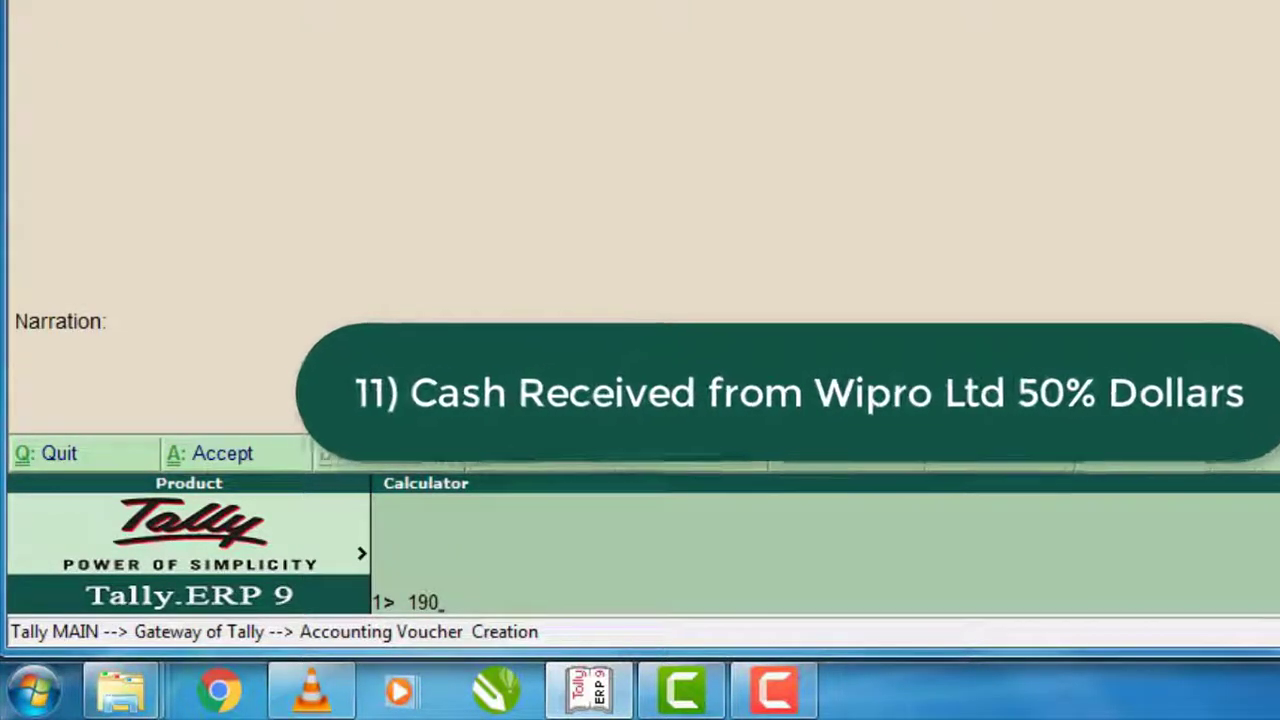
{"action": "type", "text": "/2"}
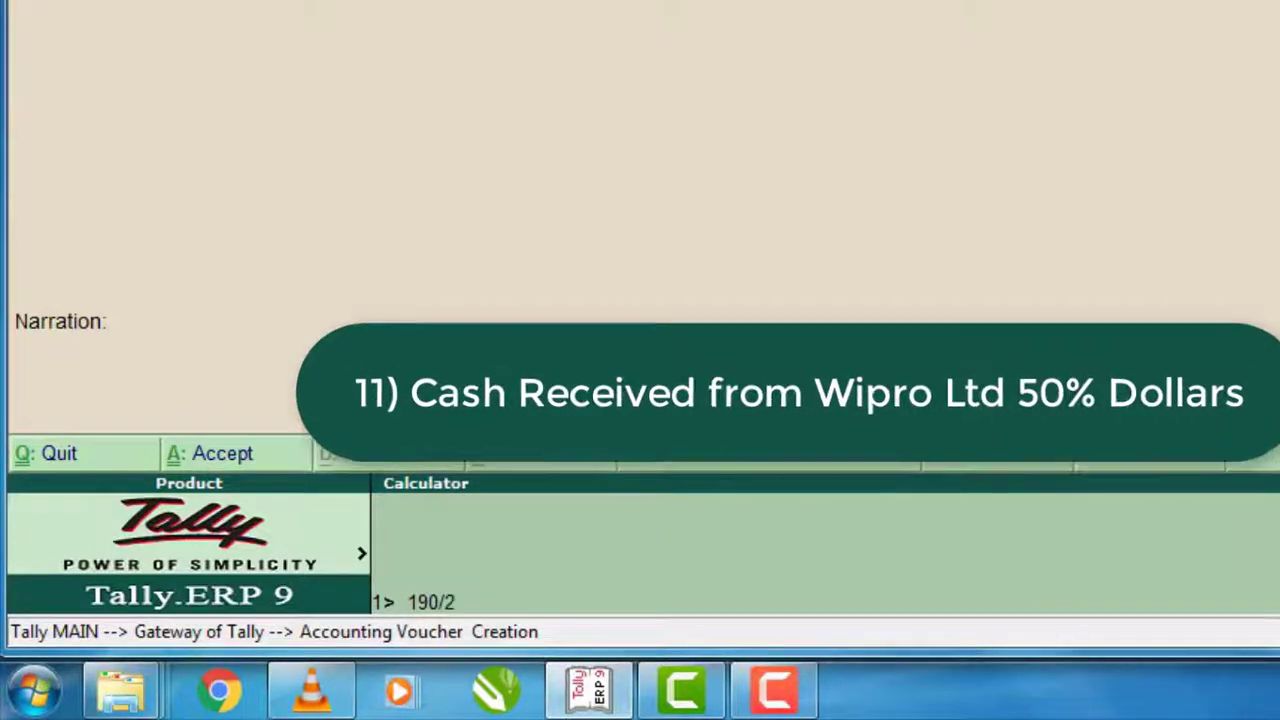
{"action": "key", "text": "Return"}
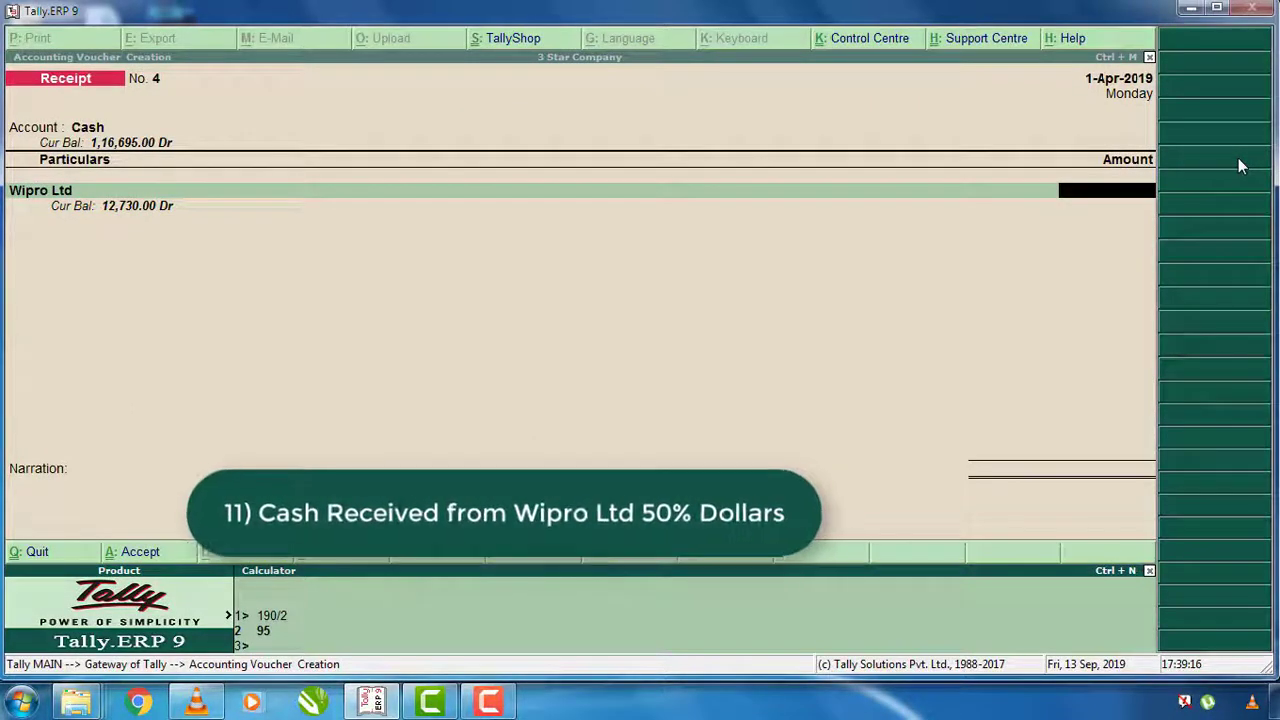
{"action": "key", "text": "ctrl+m"}
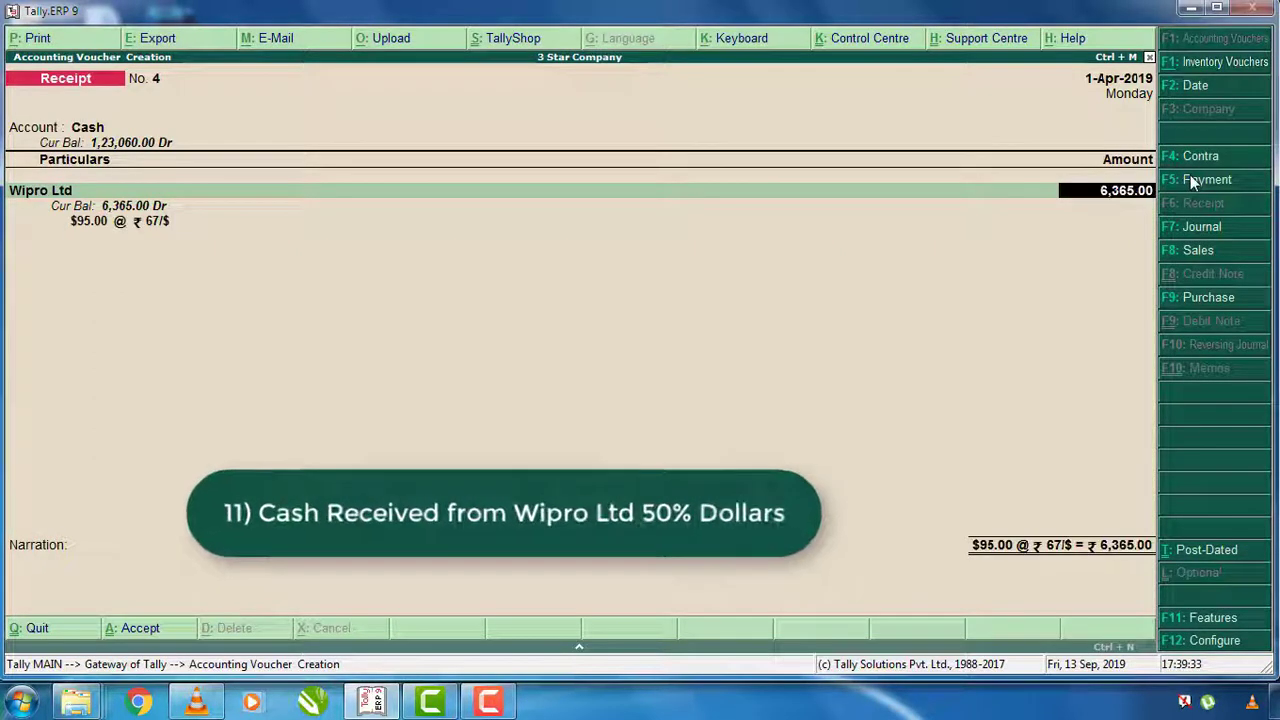
- Set the Wipro Ltd receipt amount to $95, accept the ₹ 67/$ rate and the On Account bill reference, and save the voucher without a narration
{"action": "type", "text": "$95"}
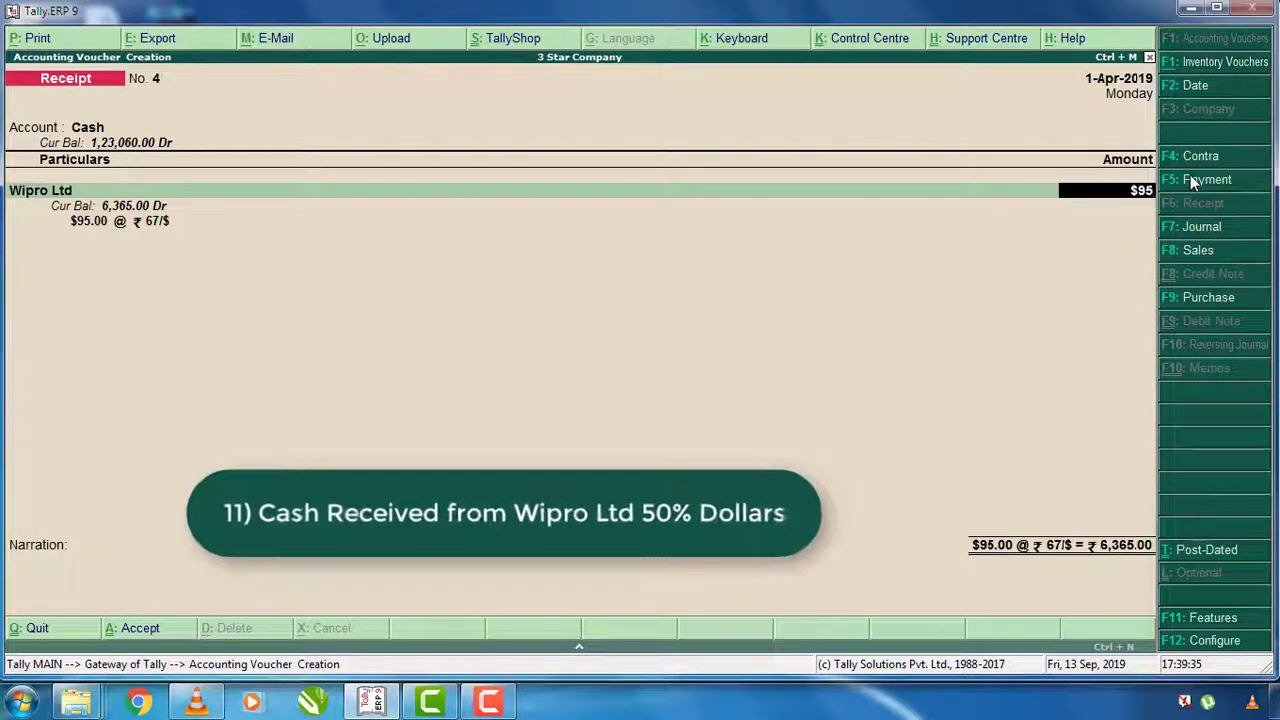
{"action": "key", "text": "Return"}
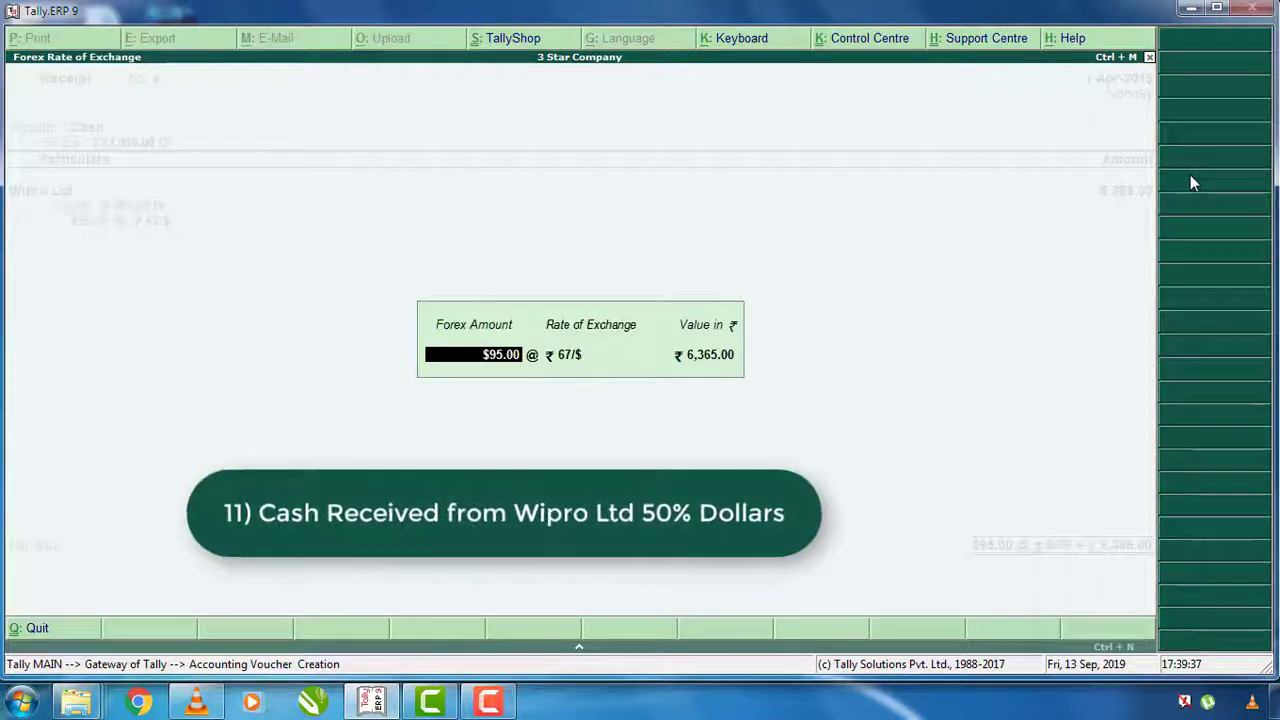
{"action": "key", "text": "Return"}
{"action": "key", "text": "Return"}
{"action": "key", "text": "Return"}
{"action": "key", "text": "Return"}
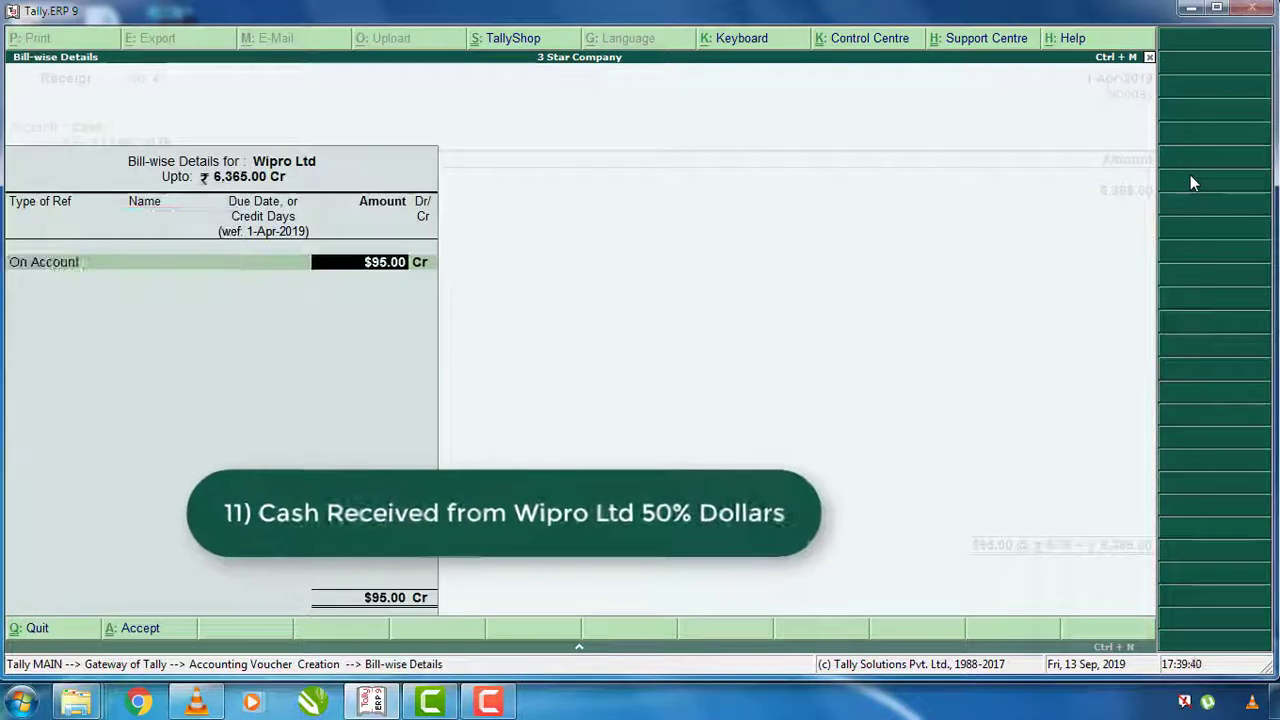
{"action": "key", "text": "Return"}
{"action": "key", "text": "Return"}
{"action": "key", "text": "Return"}
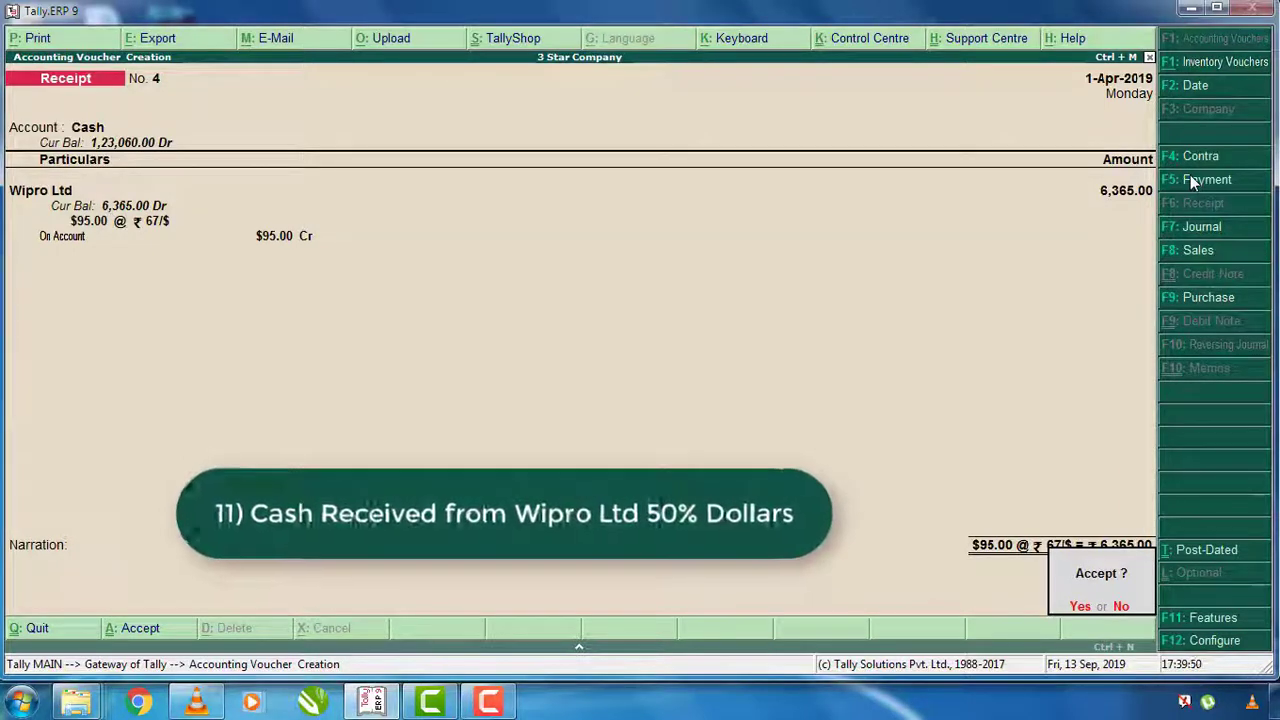
{"action": "key", "text": "Return"}
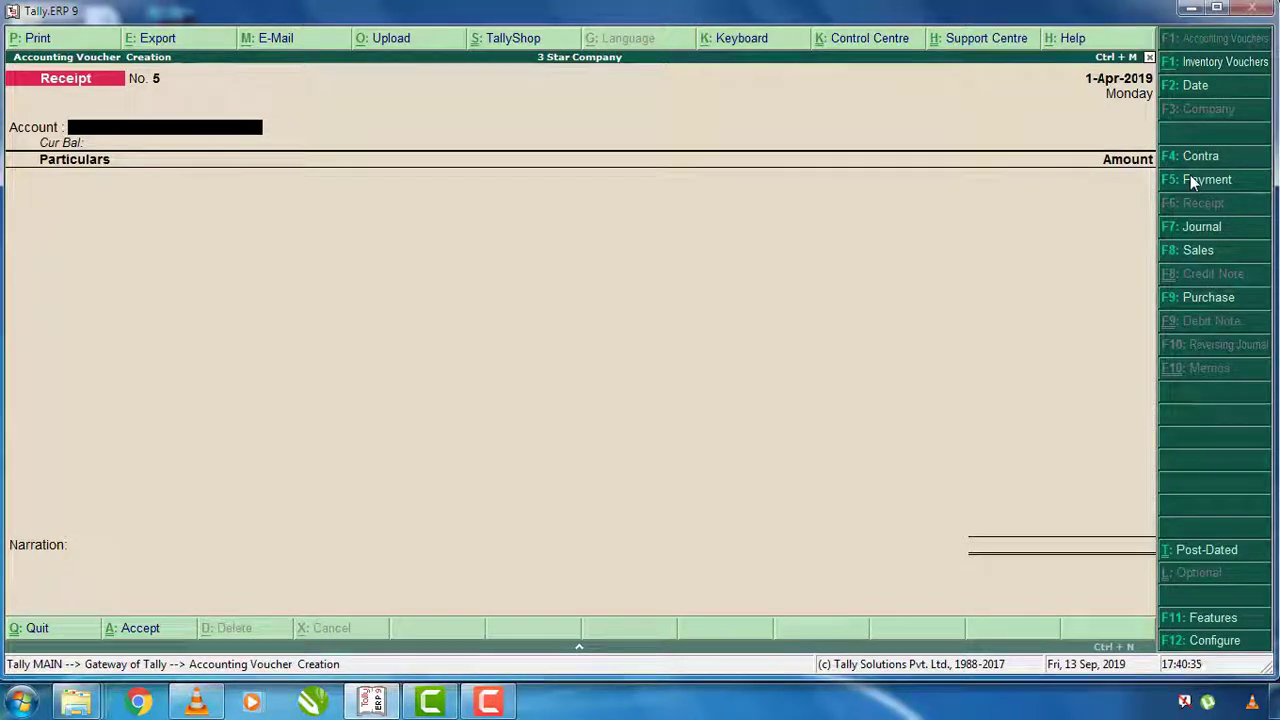
- Leave voucher entry and open the company's Balance Sheet report
{"action": "key", "text": "Escape"}
{"action": "key", "text": "Return"}
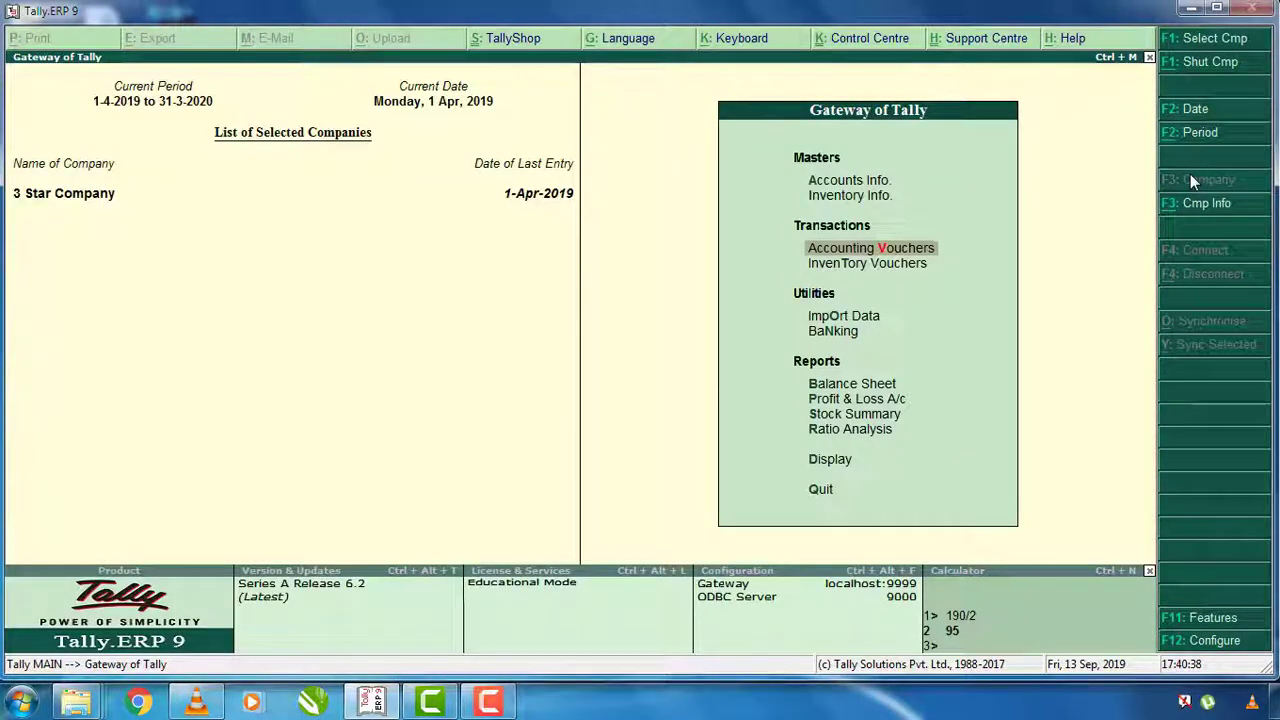
{"action": "key", "text": "Down"}
{"action": "key", "text": "Down"}
{"action": "key", "text": "Down"}
{"action": "key", "text": "Down"}
{"action": "key", "text": "Return"}
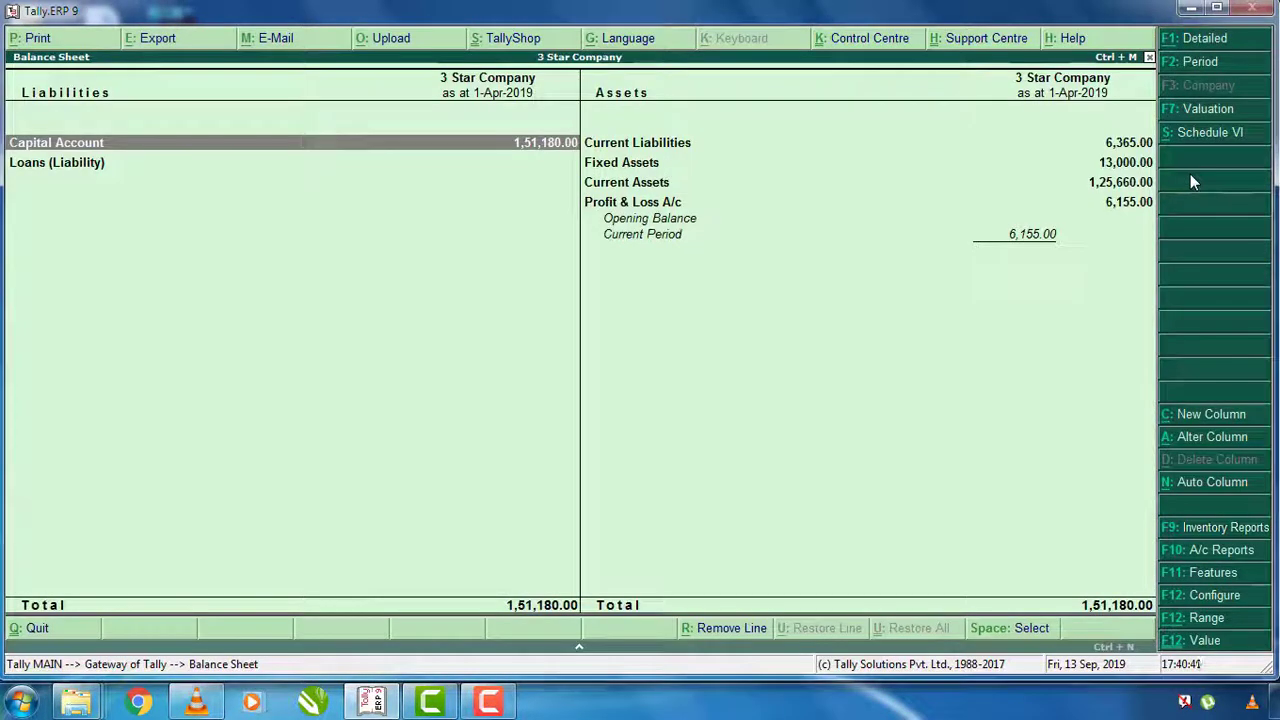
- Look through the assets side of the Balance Sheet and open the group summary of Current Assets
{"action": "key", "text": "Right"}
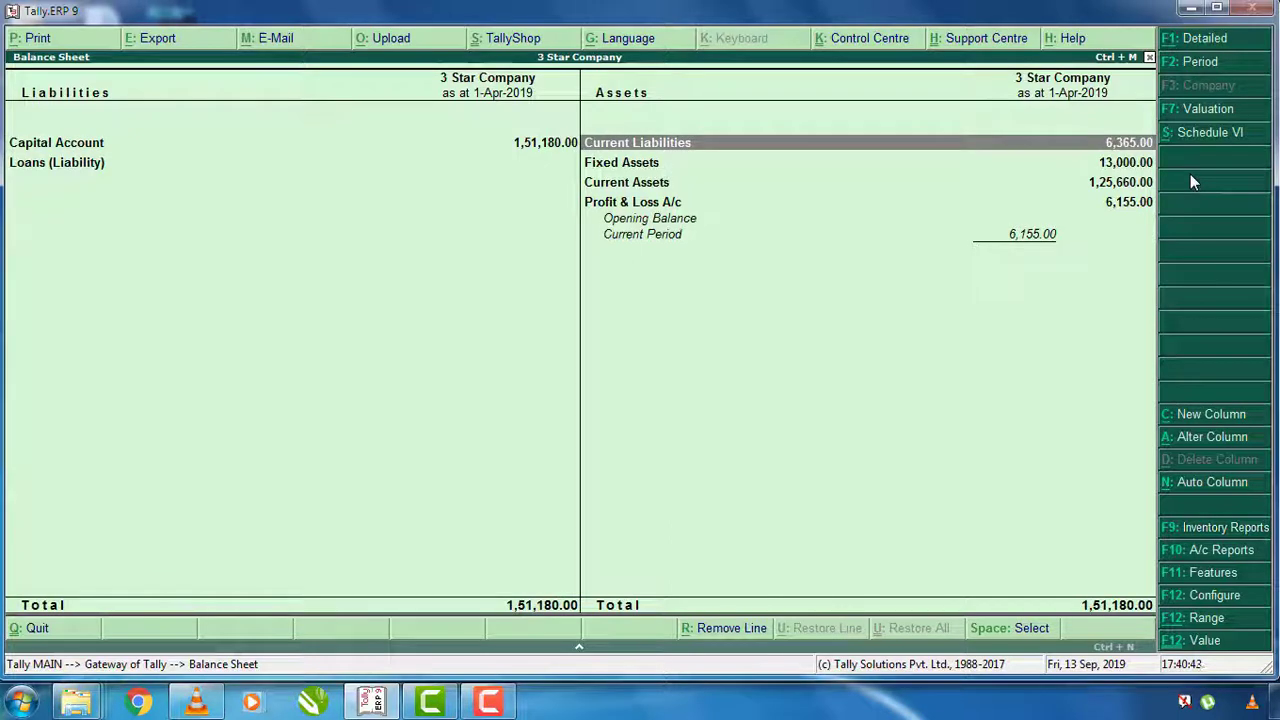
{"action": "key", "text": "Down"}
{"action": "key", "text": "Down"}
{"action": "key", "text": "Down"}
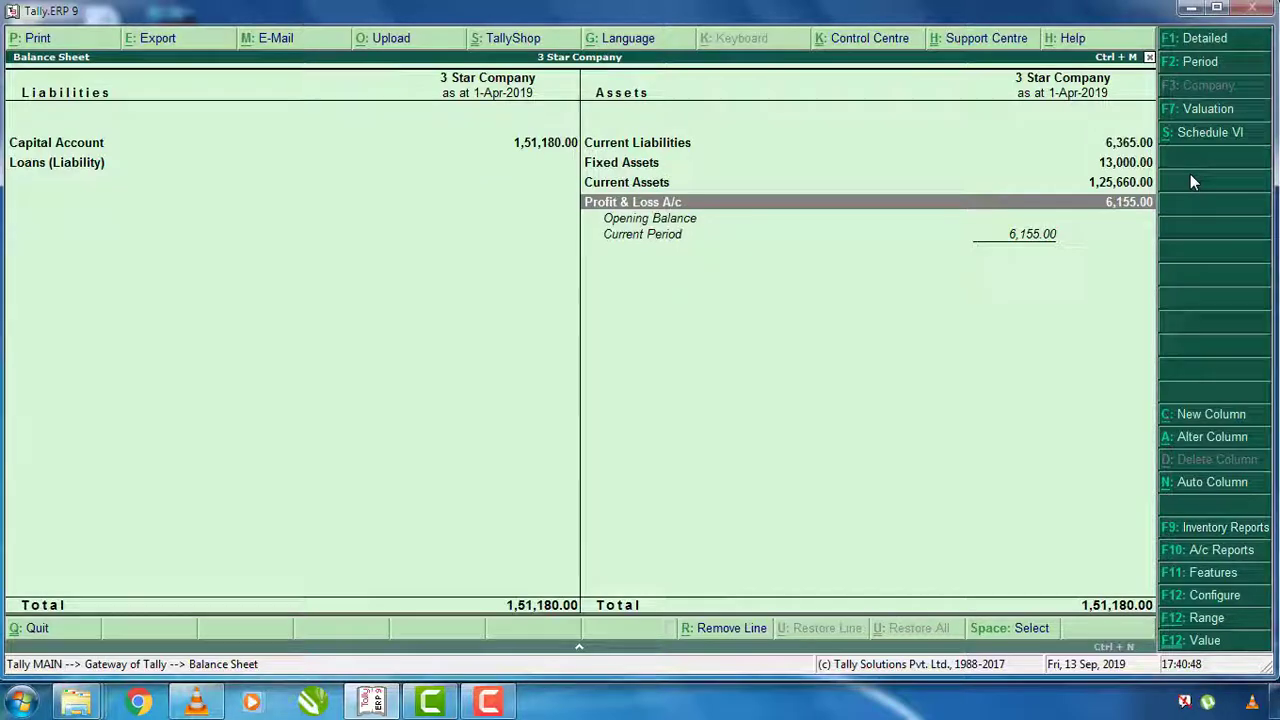
{"action": "key", "text": "Up"}
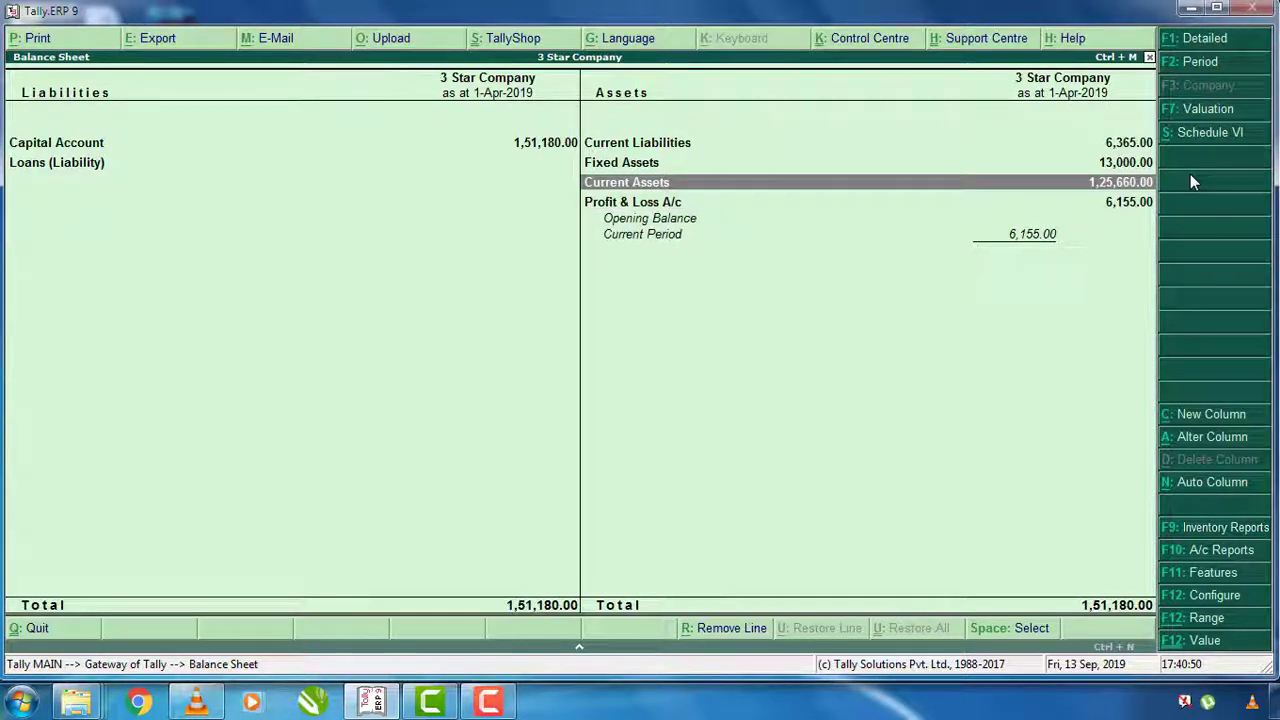
{"action": "key", "text": "Return"}
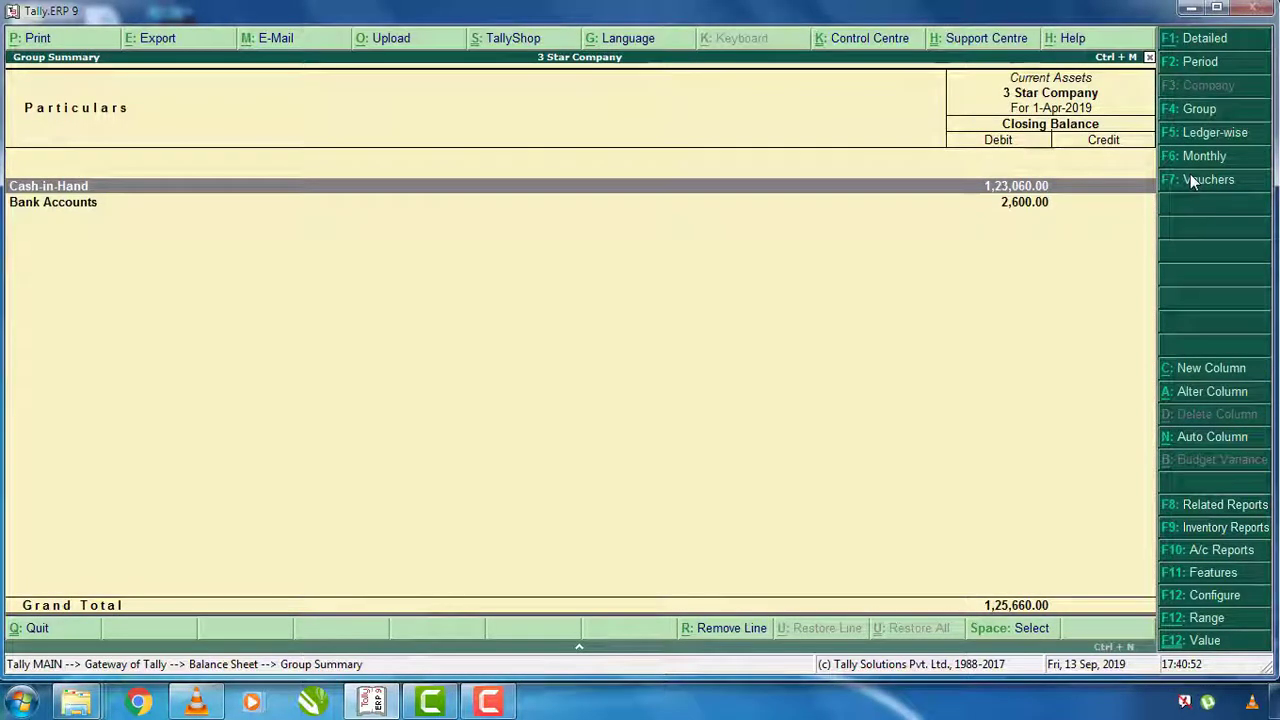